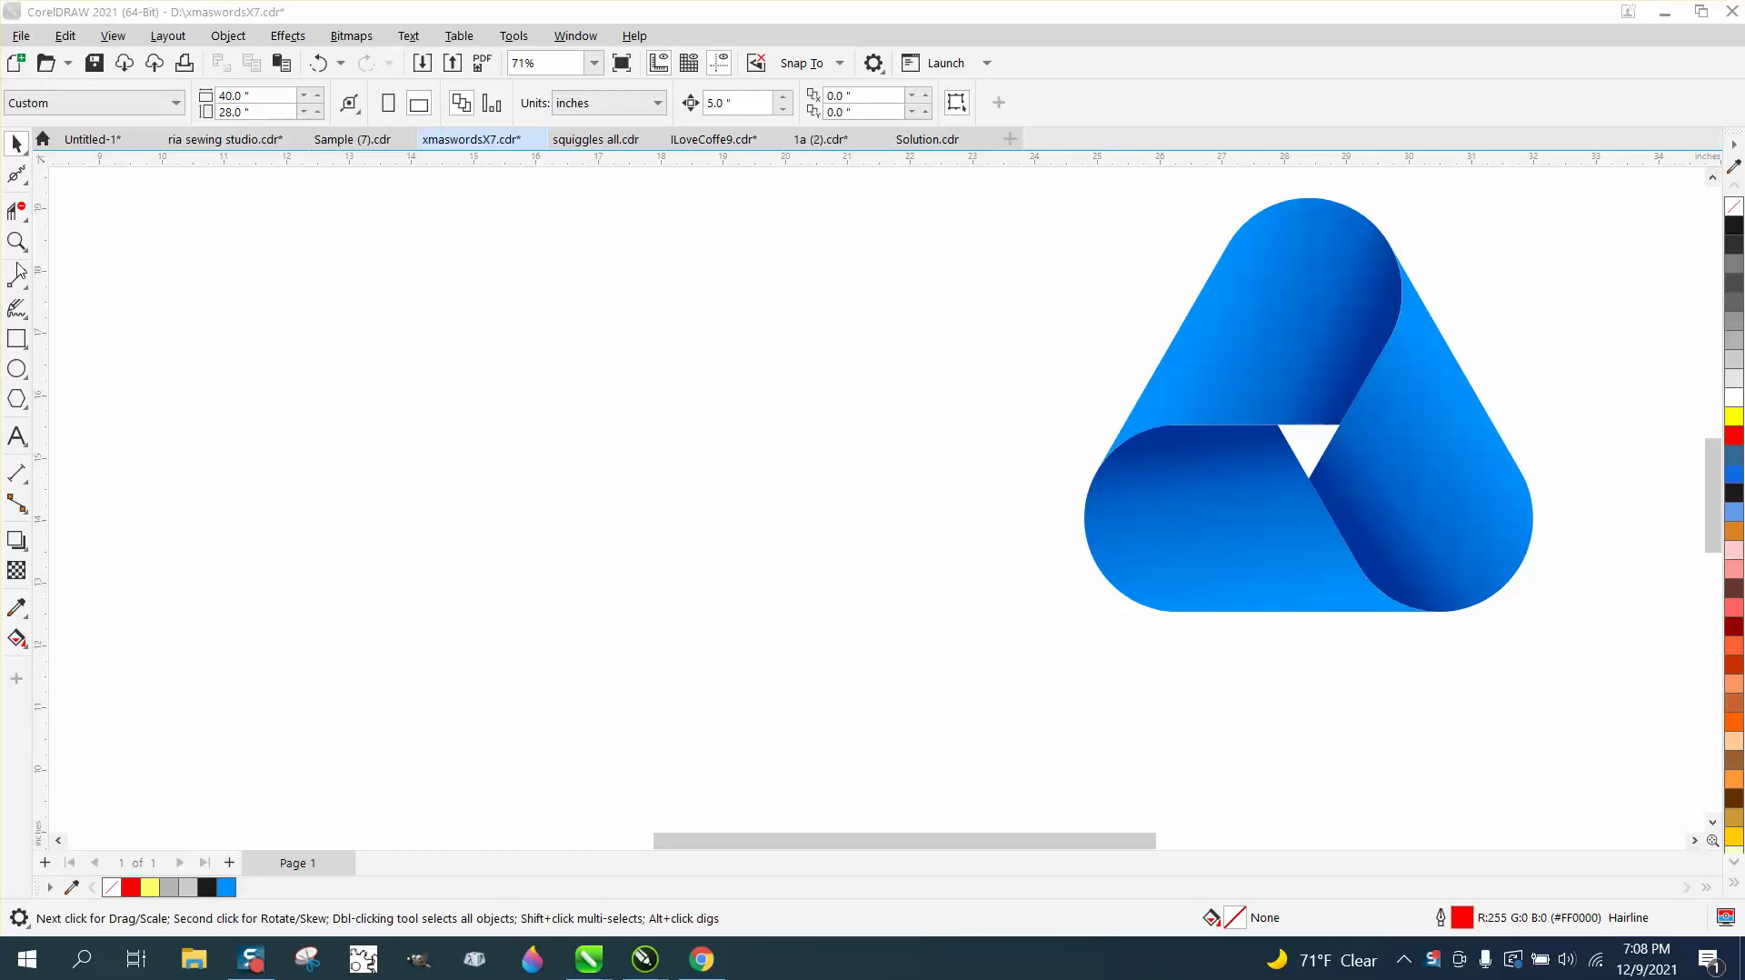
# Step: Zoom in on the blue sample logo and draw a rectangle to its left
pyautogui.click(16, 241)
pyautogui.moveTo(1121, 210); pyautogui.dragTo(1587, 656)
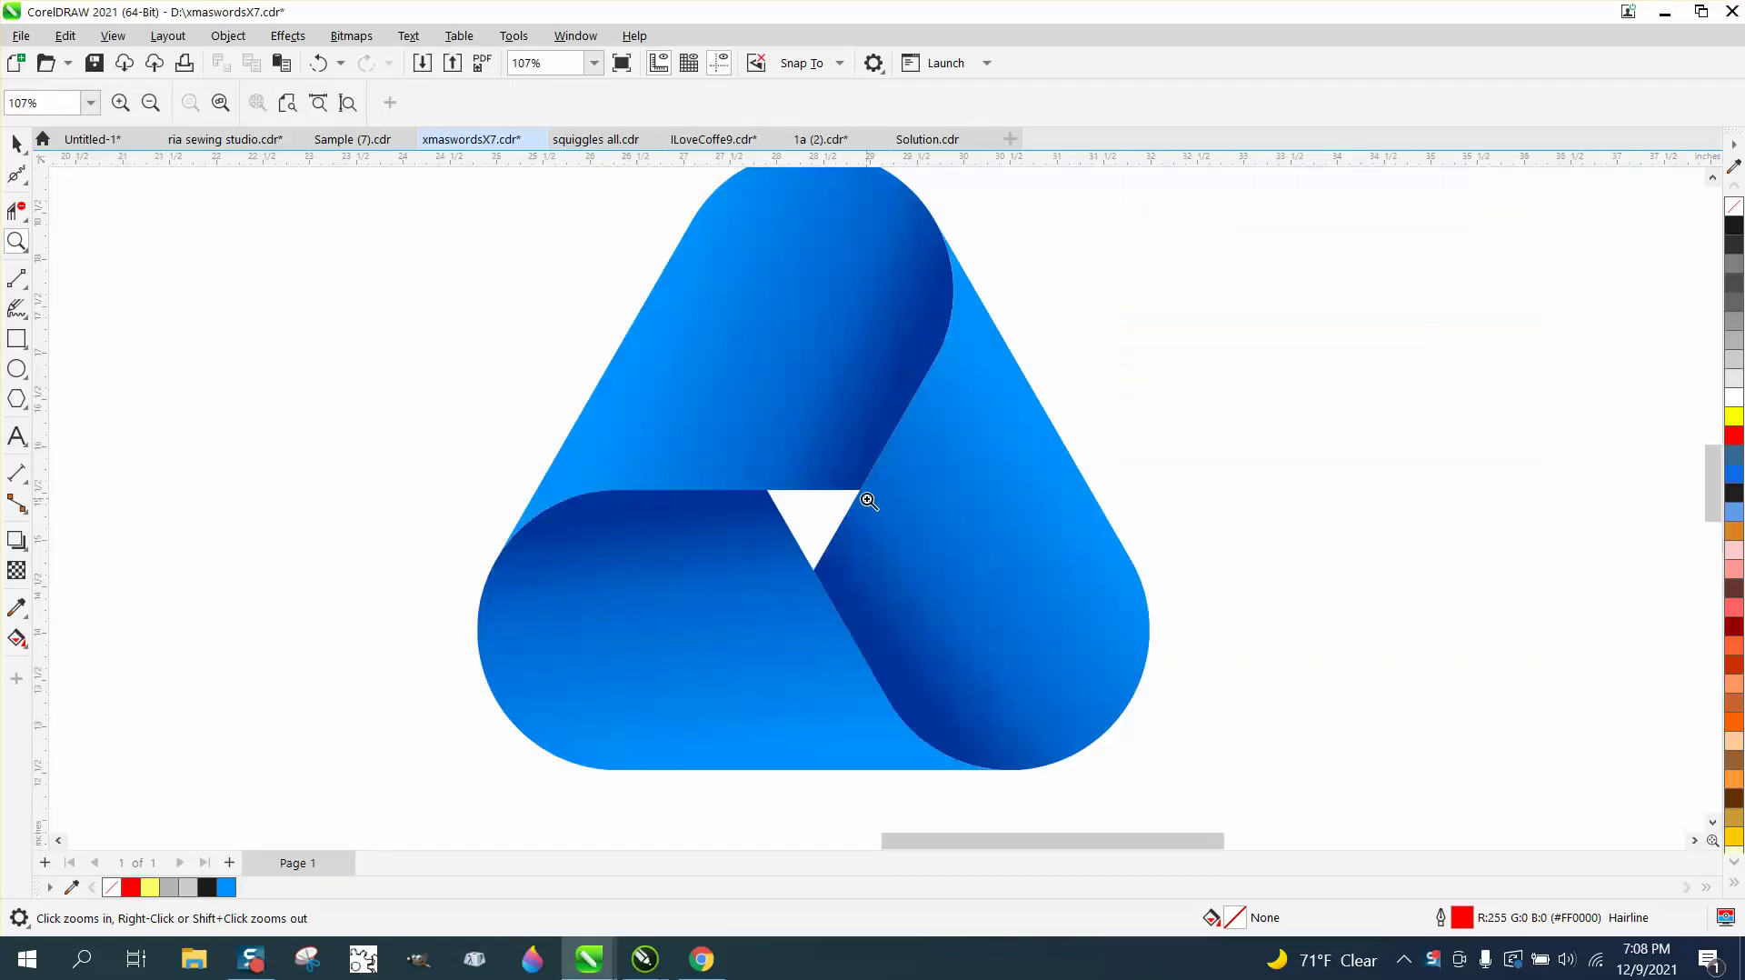
pyautogui.scroll(-4, 864, 499)
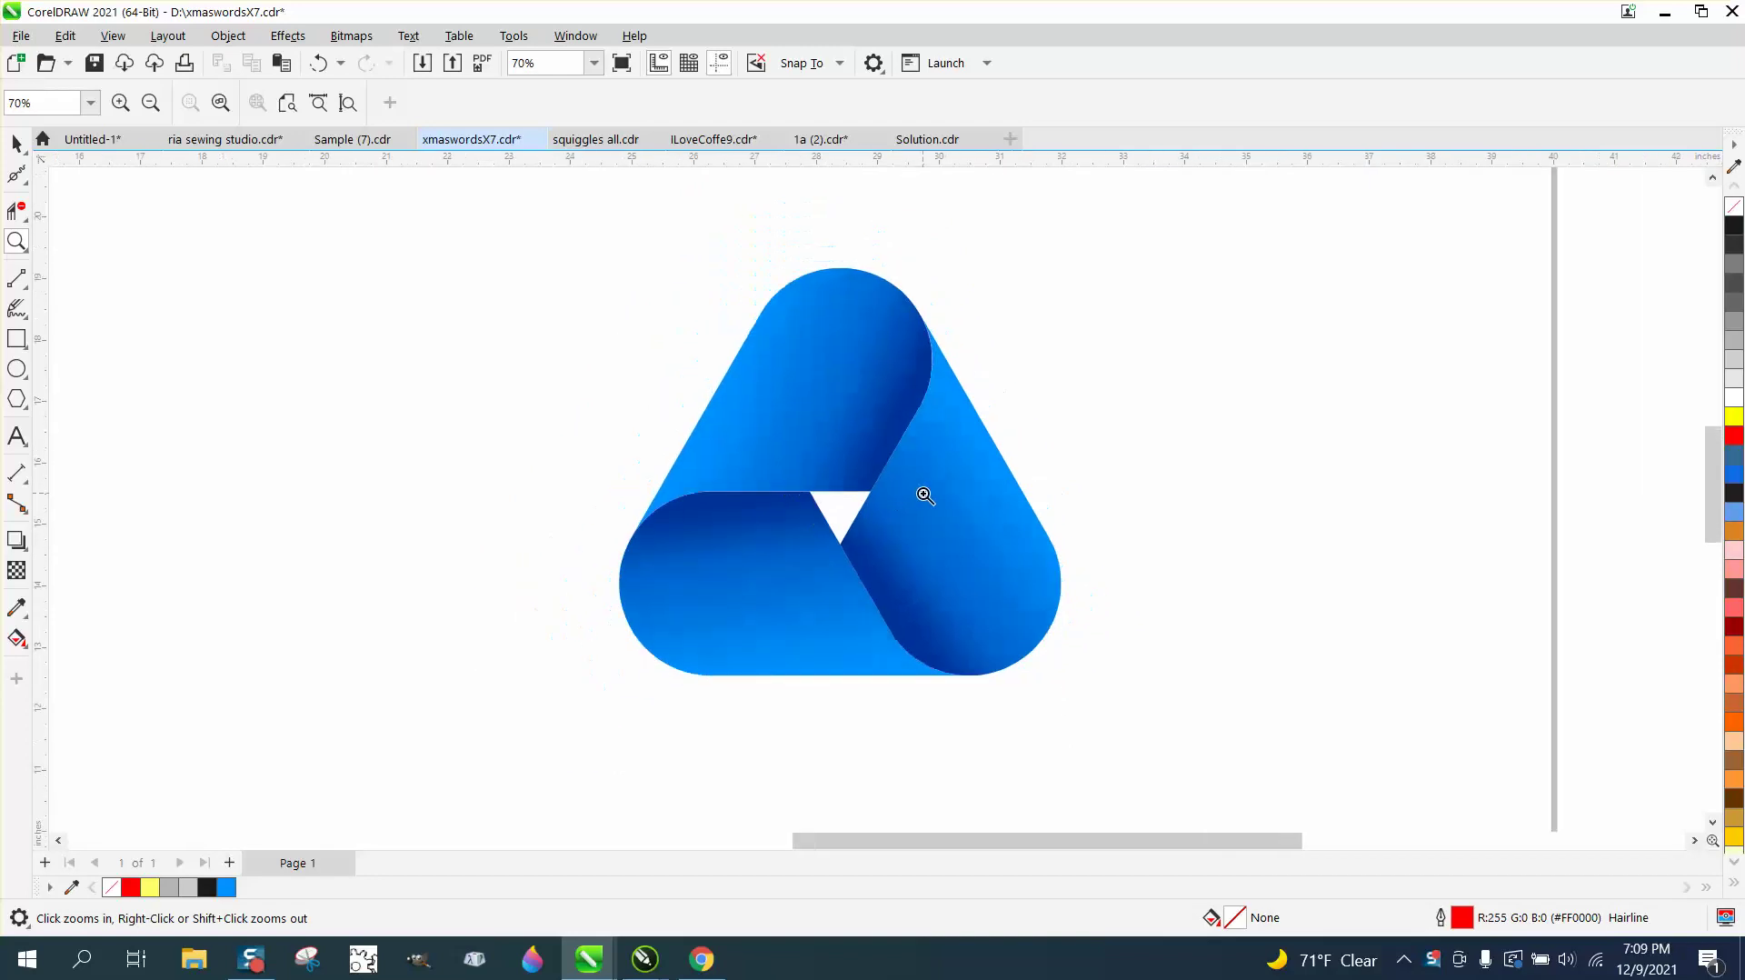
pyautogui.scroll(-2, 925, 494)
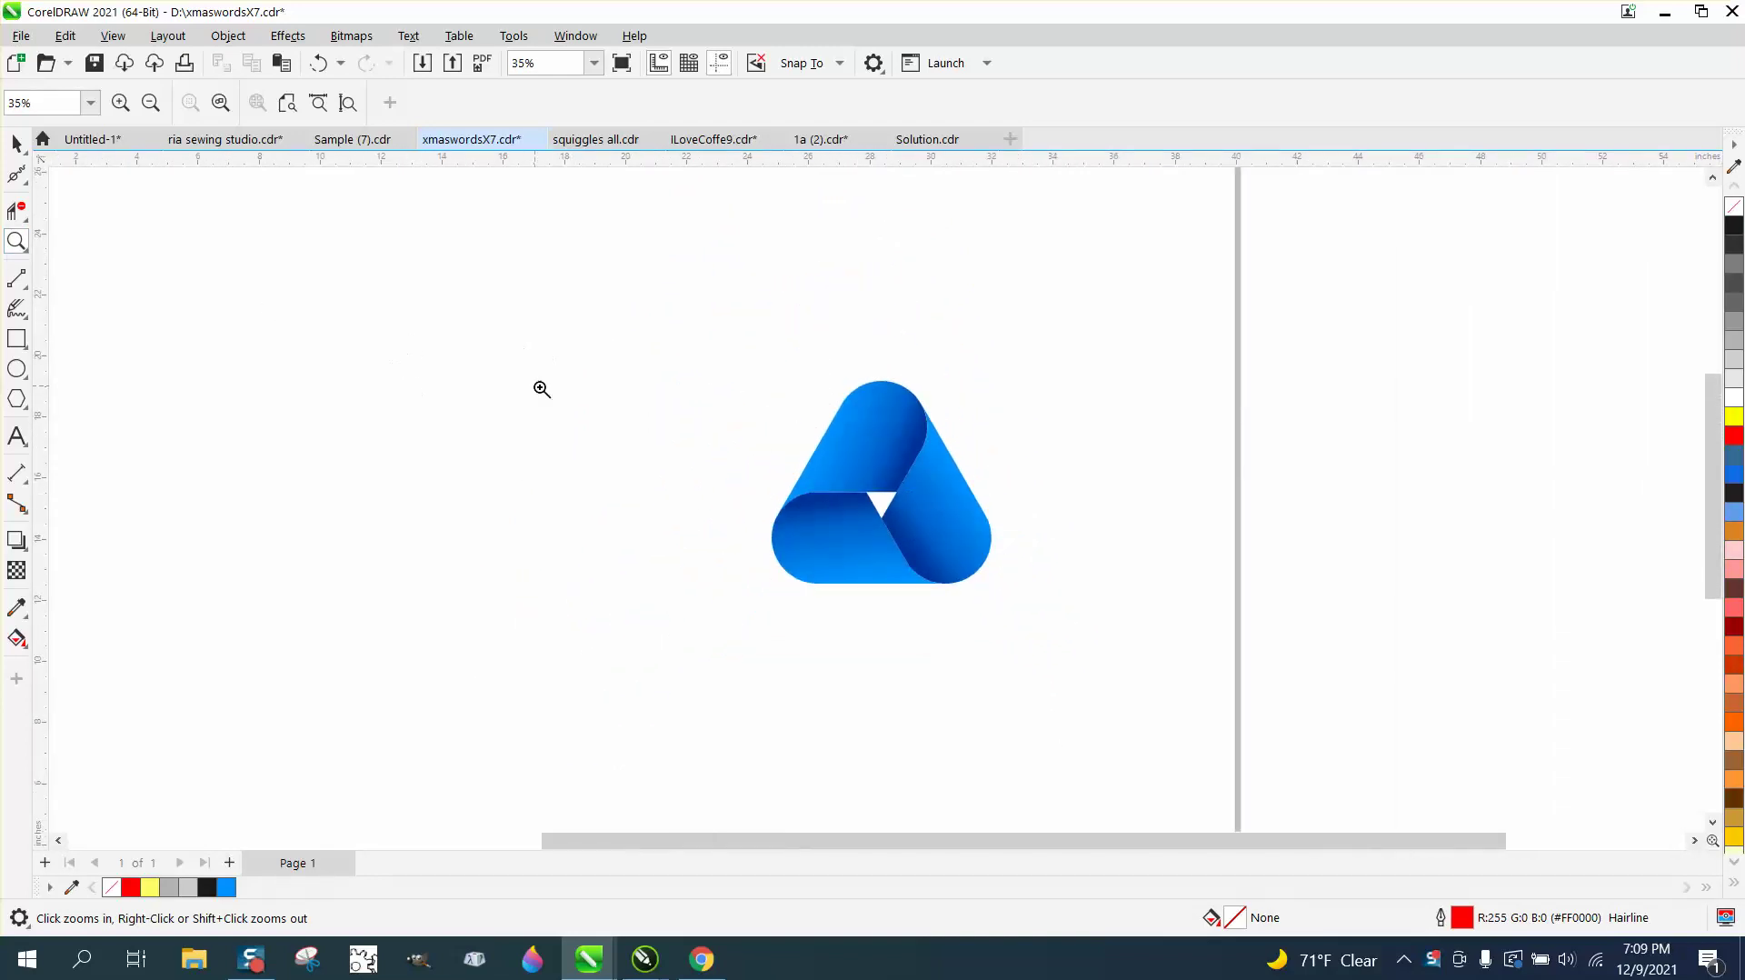
pyautogui.moveTo(641, 342); pyautogui.dragTo(1143, 610)
pyautogui.scroll(-1, 956, 507)
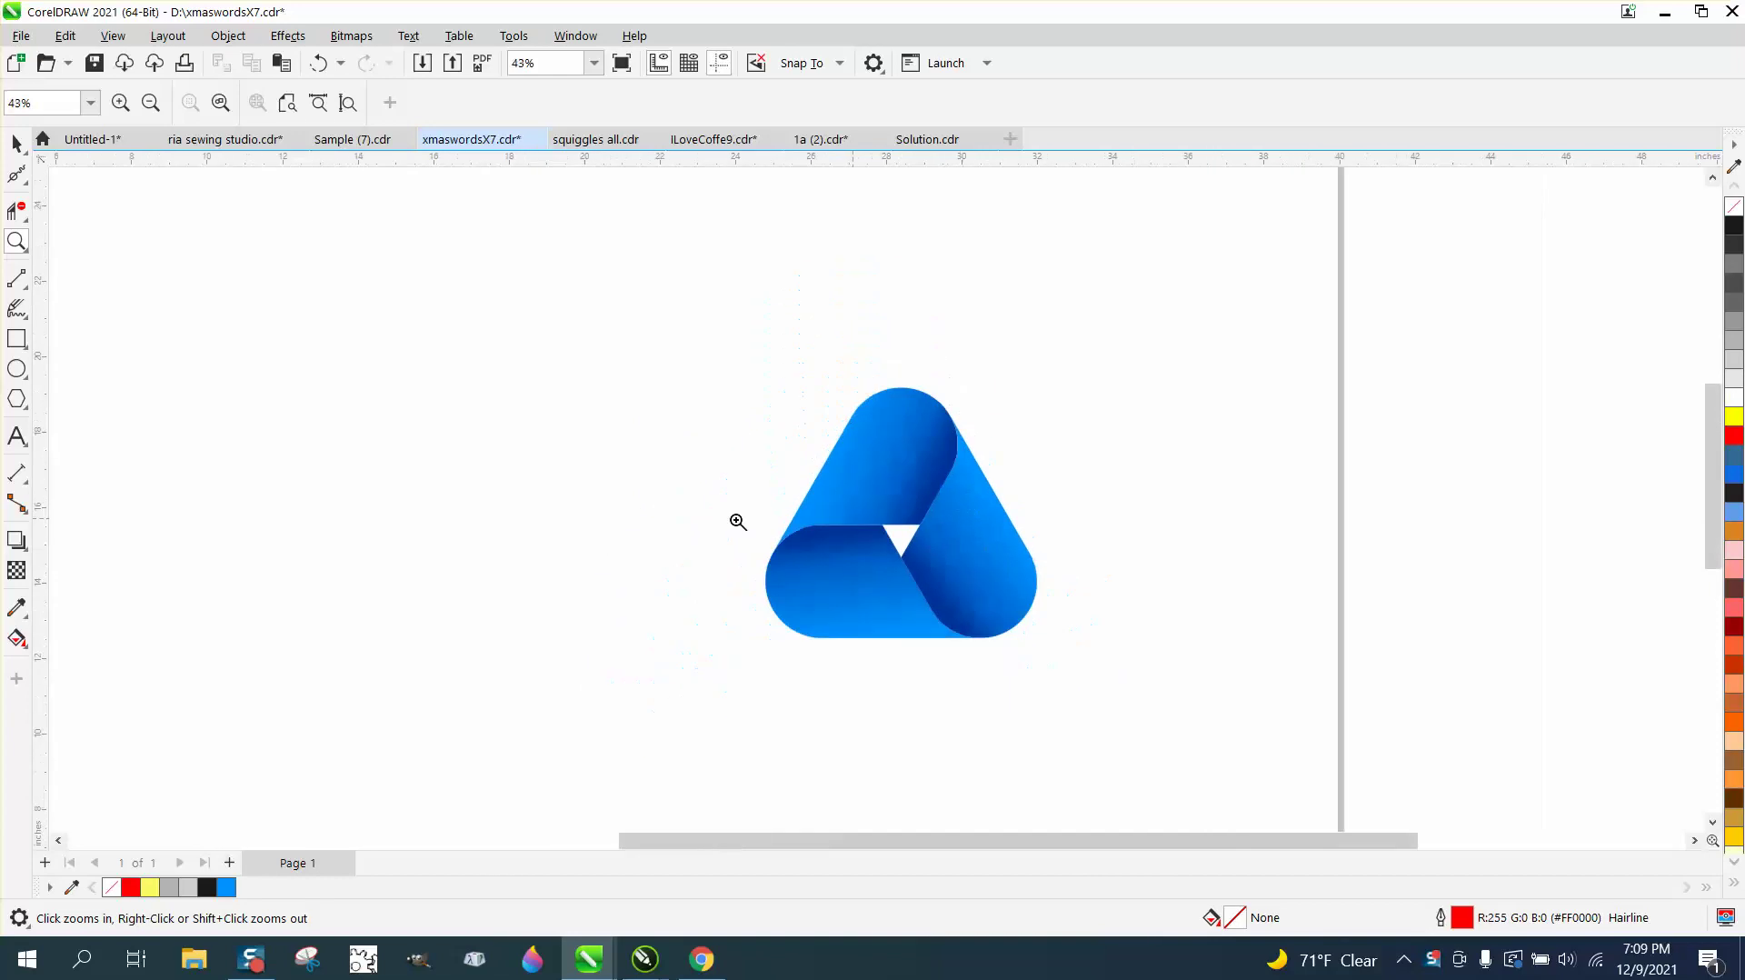
pyautogui.click(16, 338)
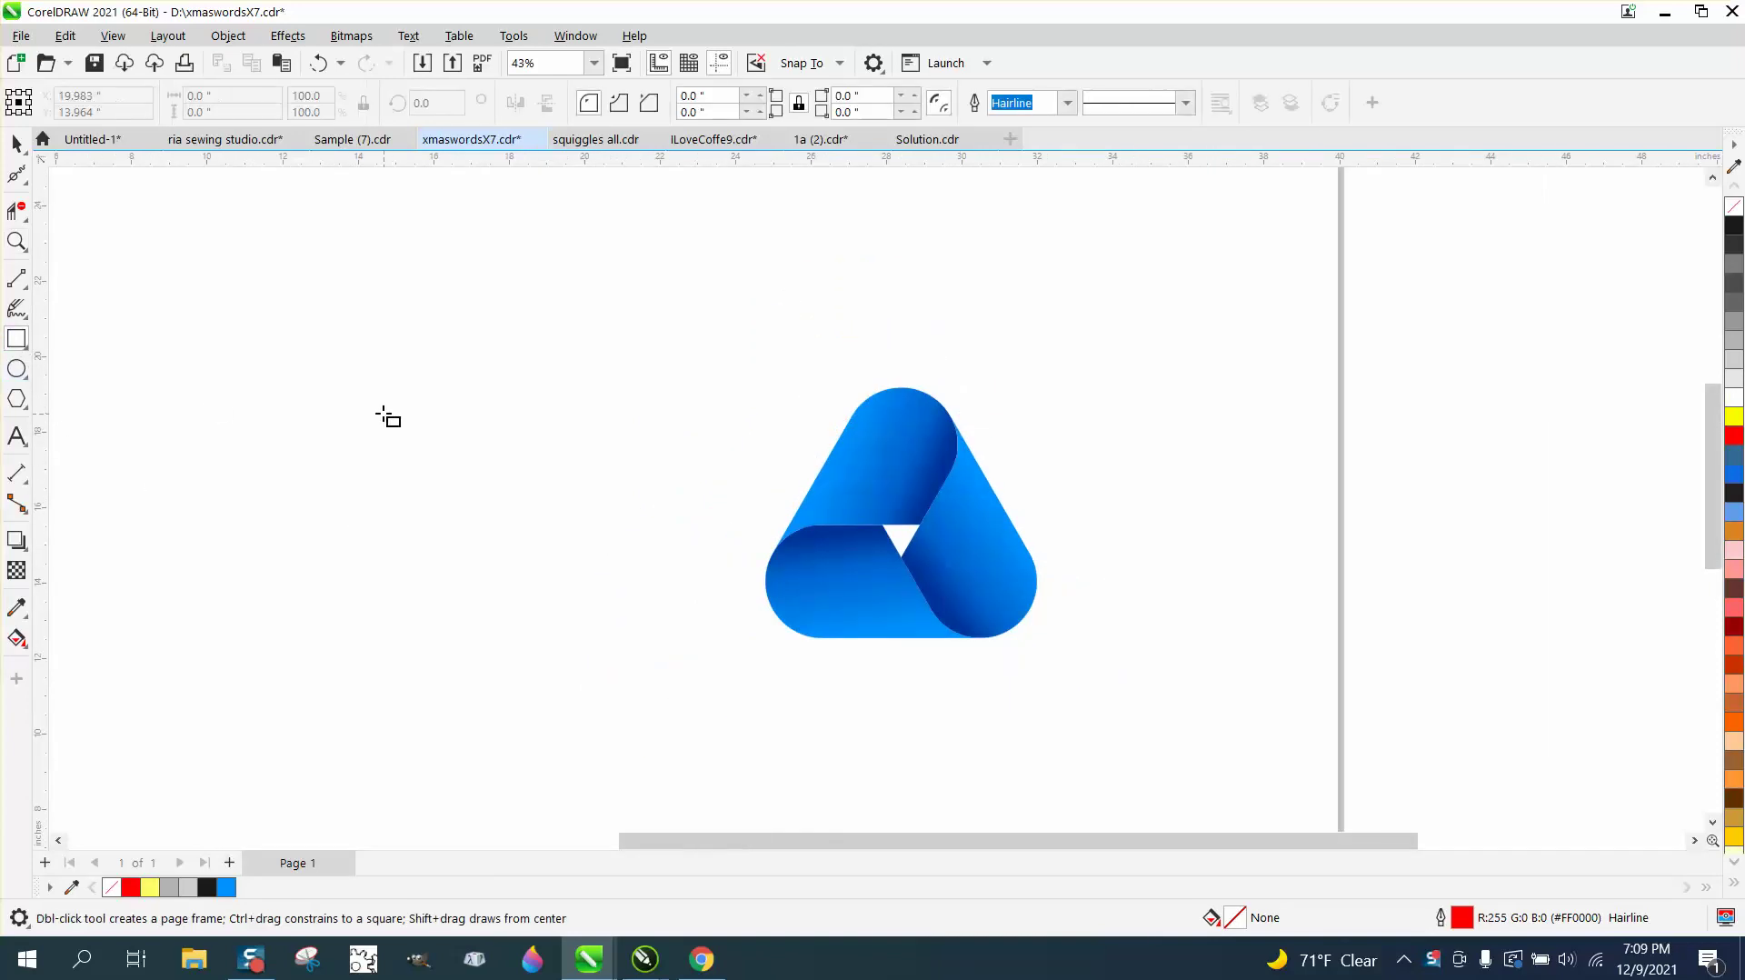
pyautogui.moveTo(385, 410); pyautogui.dragTo(608, 506)
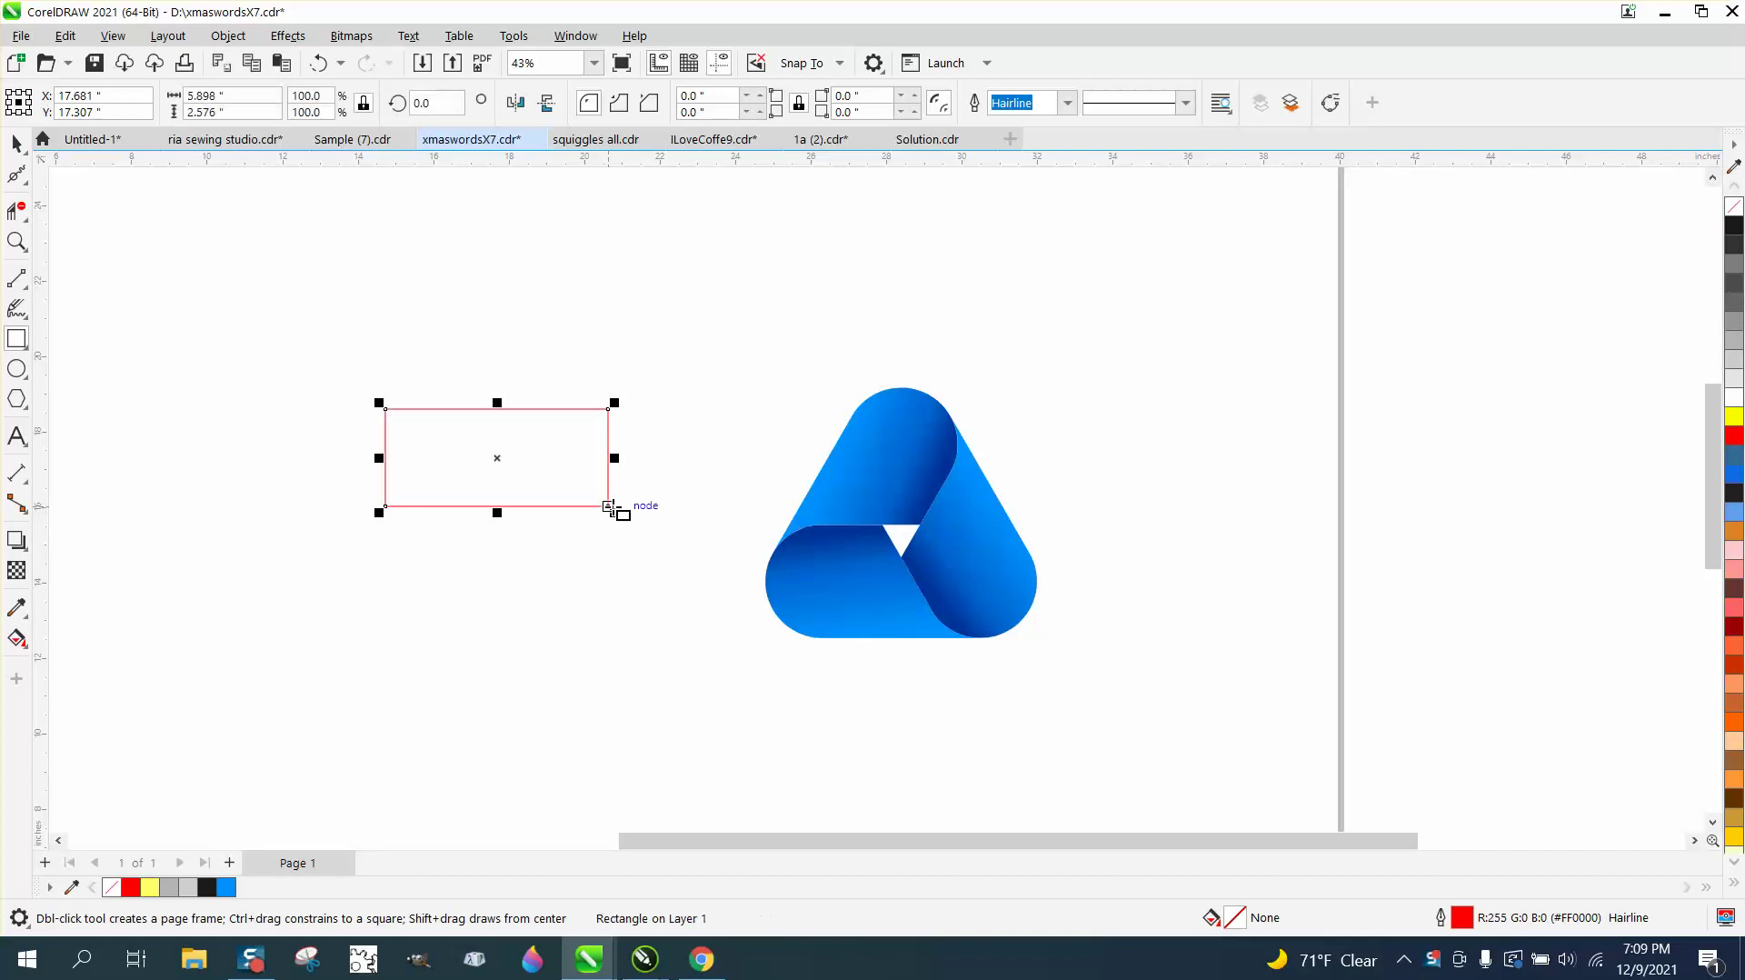
# Step: Give the rectangle a locked 2.0" corner radius and a 3.0" height
pyautogui.click(710, 96)
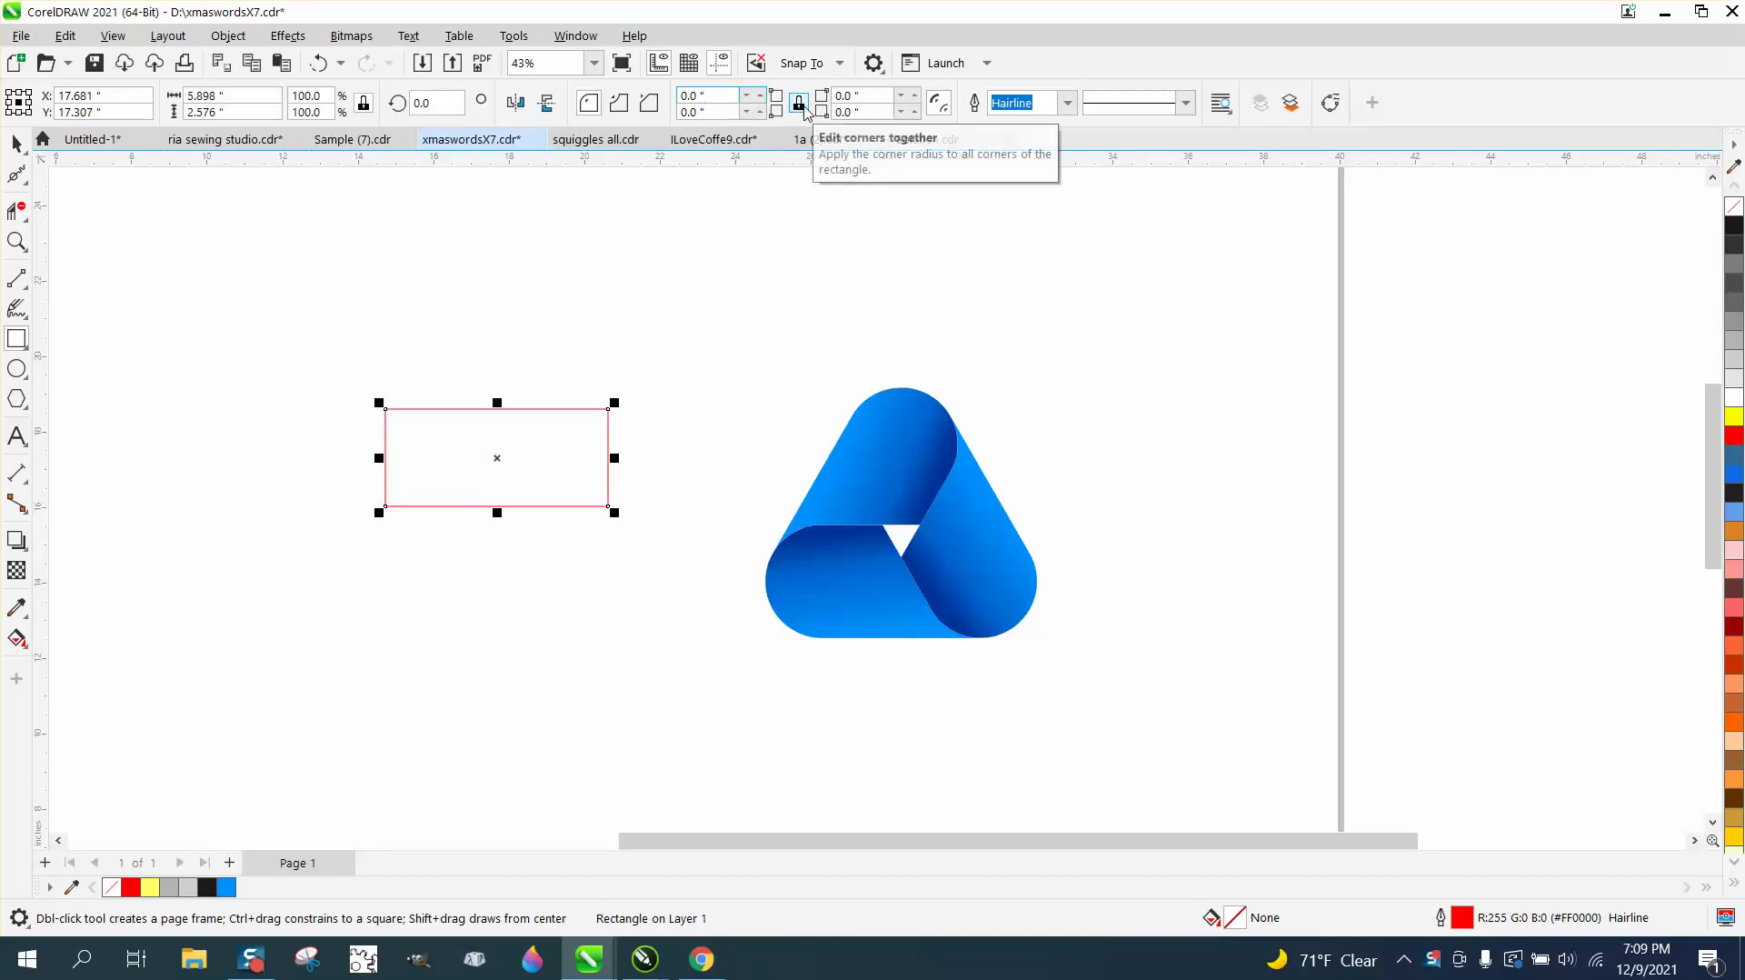
pyautogui.click(618, 102)
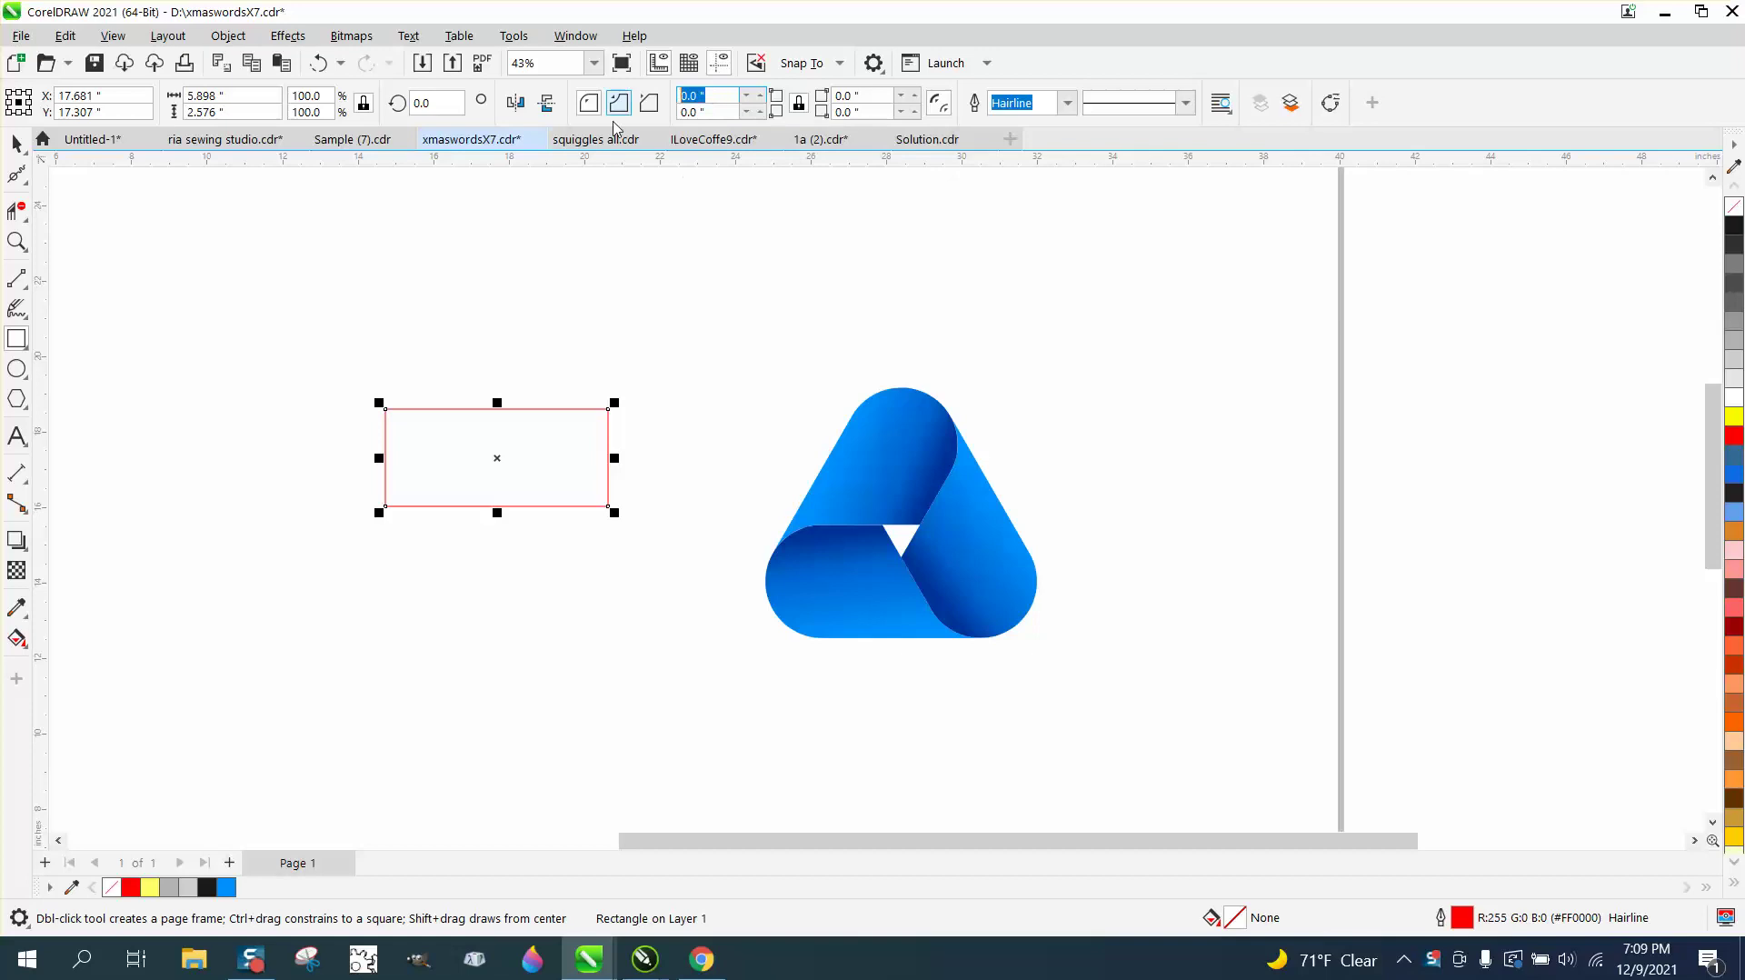
pyautogui.write('2')
pyautogui.press('Return')
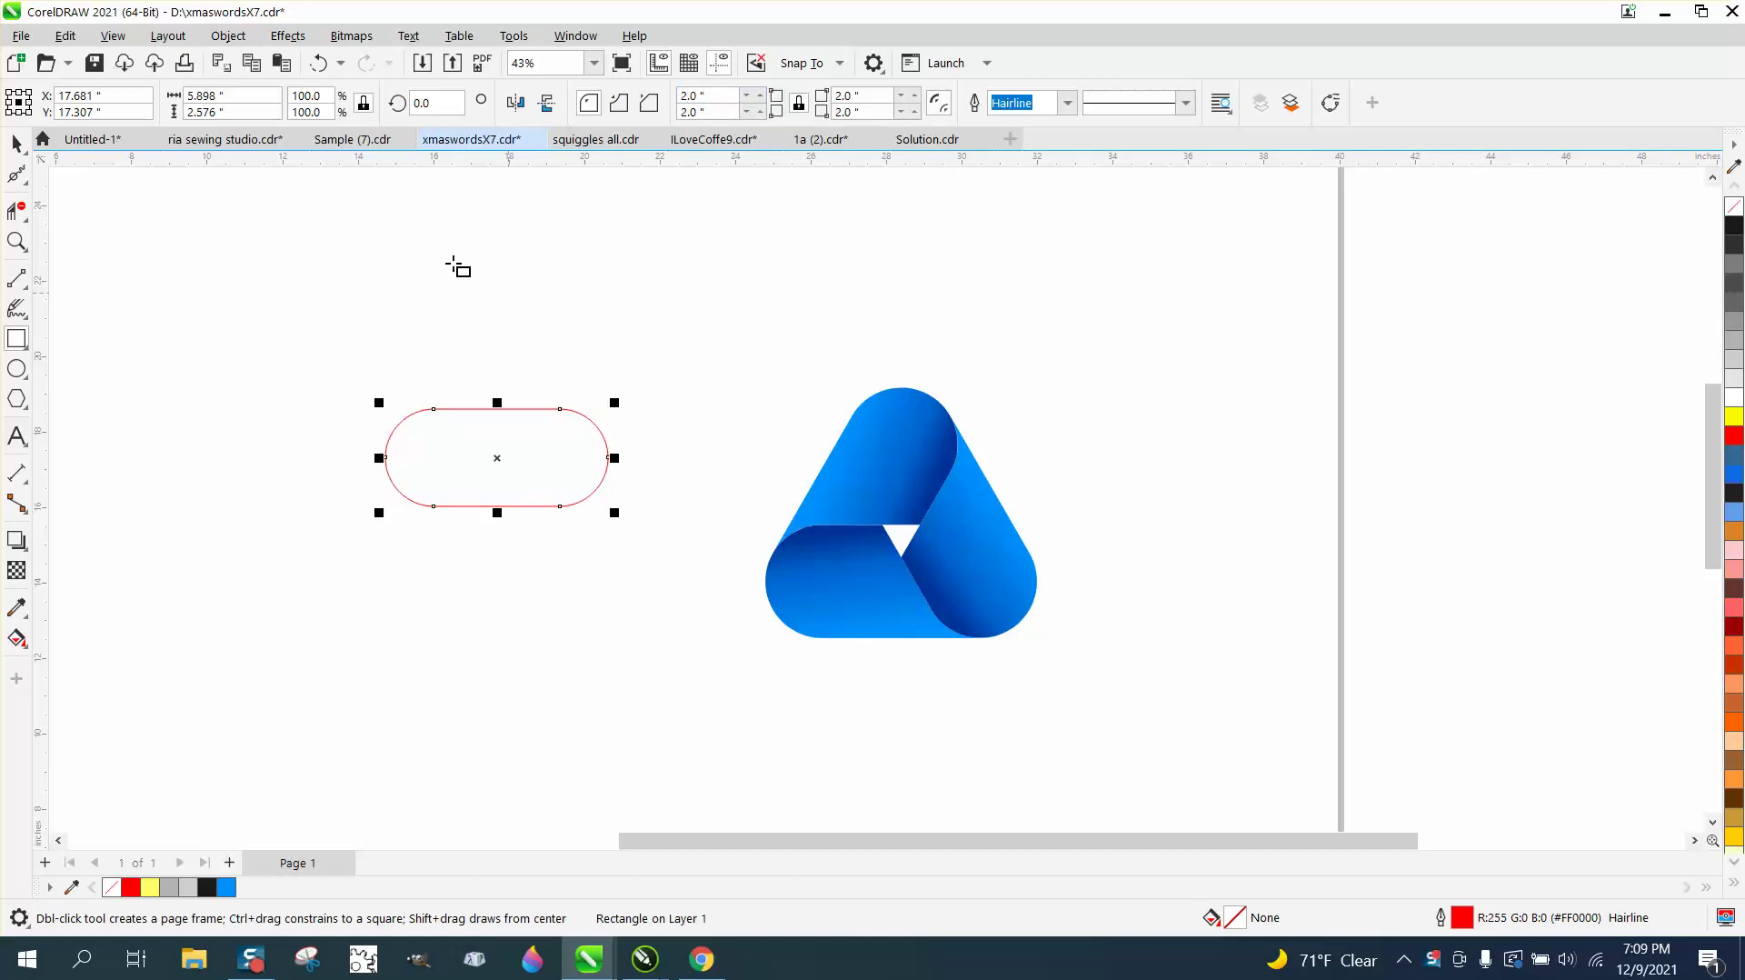
pyautogui.click(243, 113)
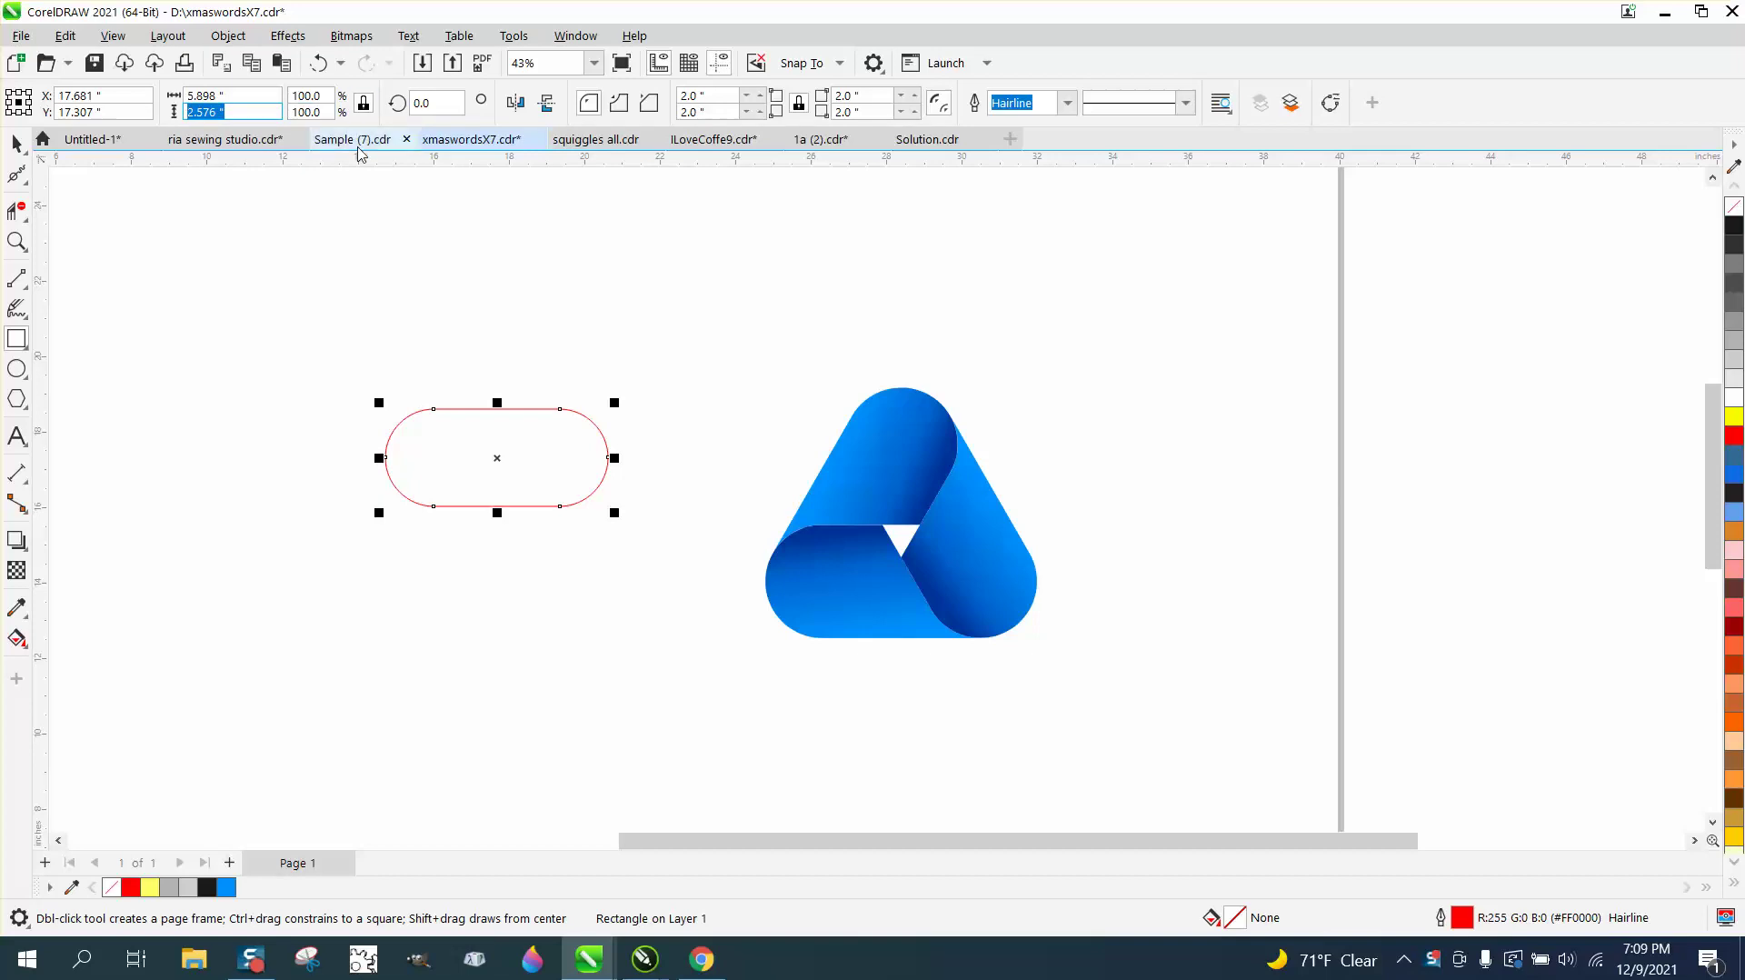
pyautogui.write('3')
pyautogui.press('Return')
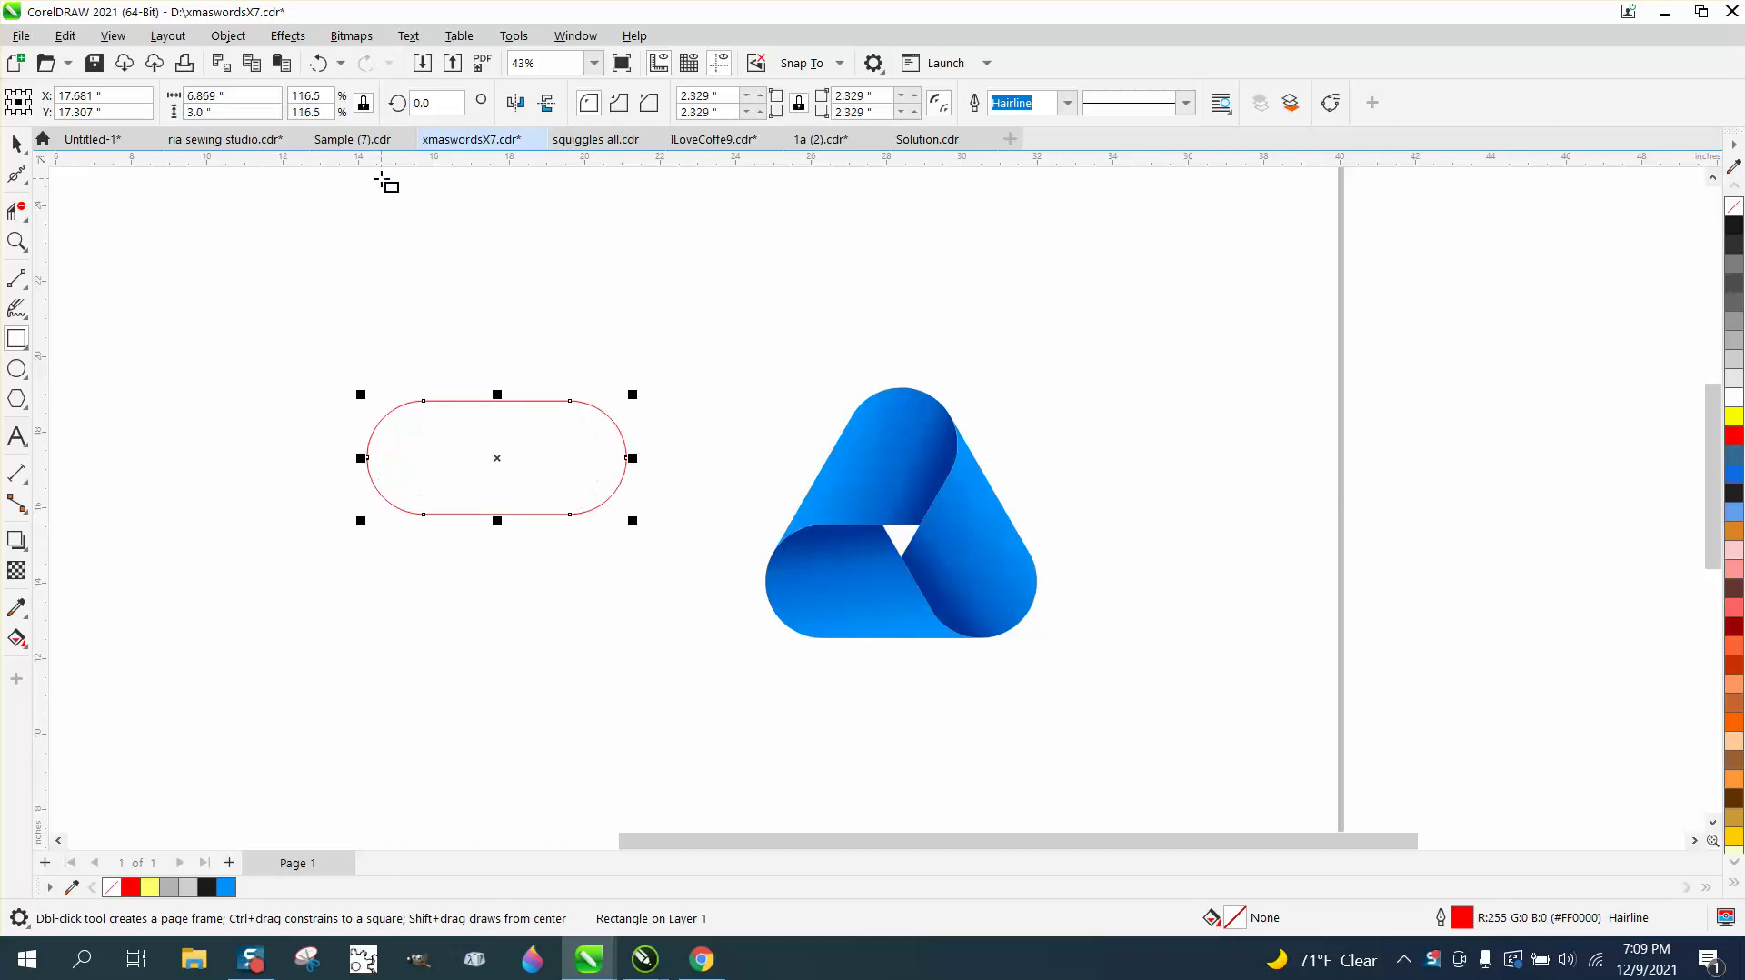
# Step: Draw a circle above-left of the capsule and size it to 3.0" across
pyautogui.click(16, 368)
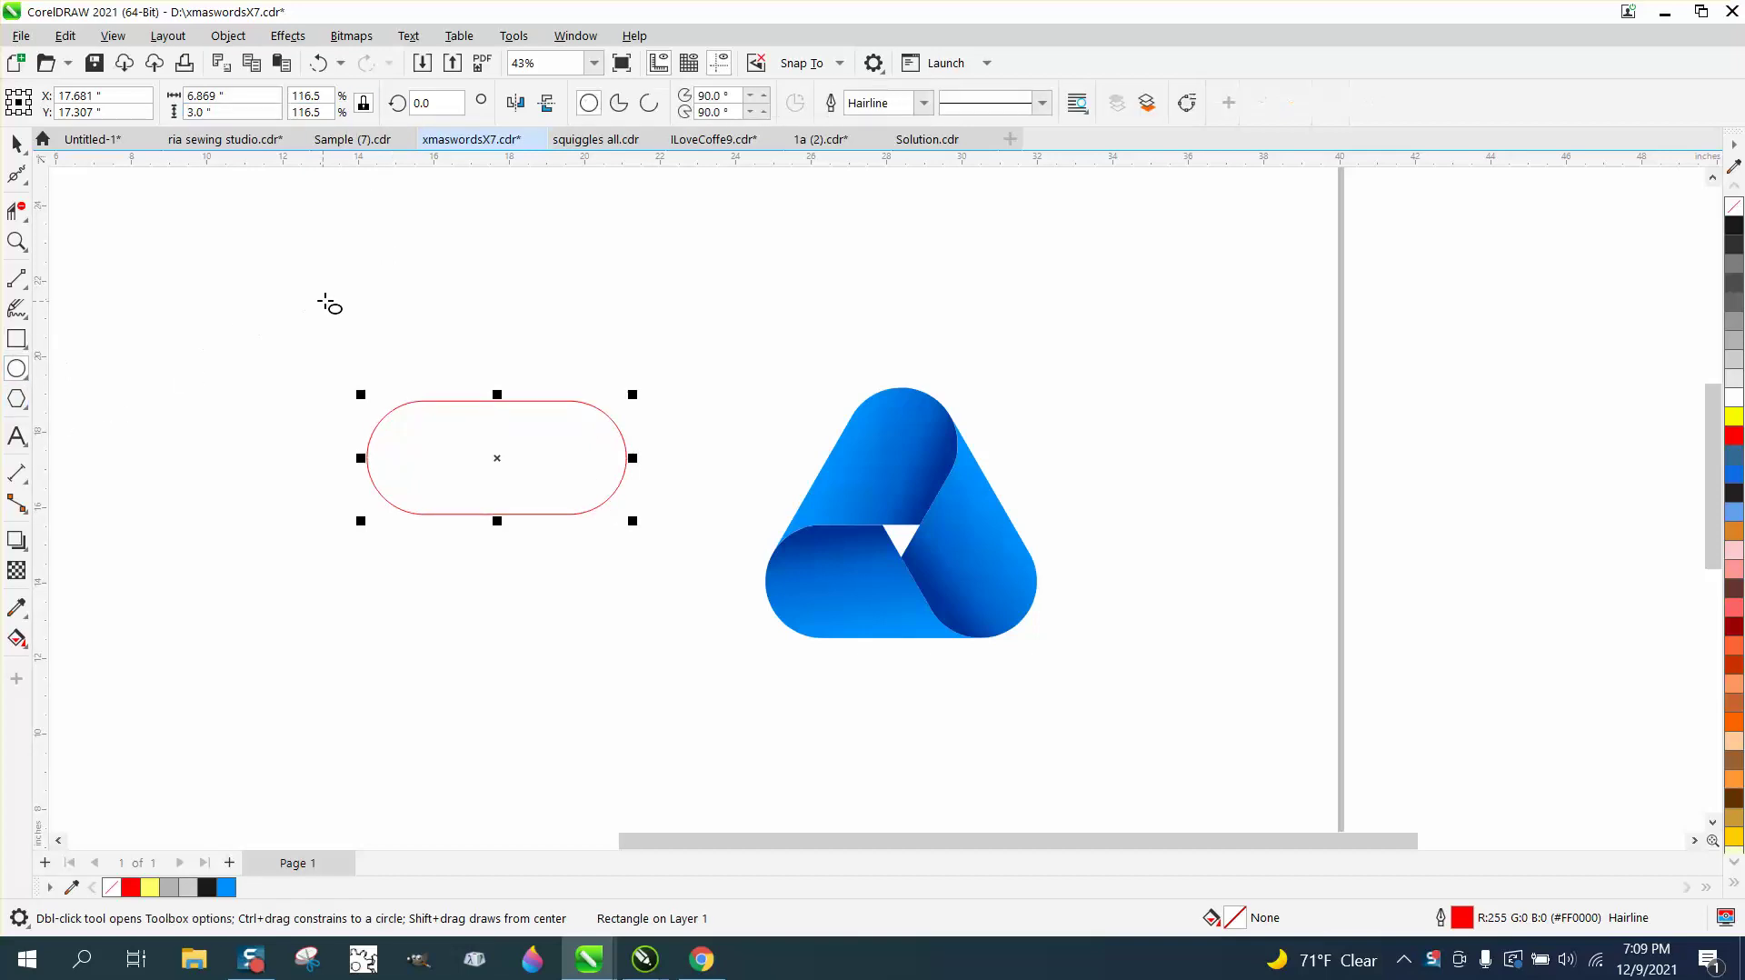
pyautogui.moveTo(355, 300); pyautogui.dragTo(264, 405)
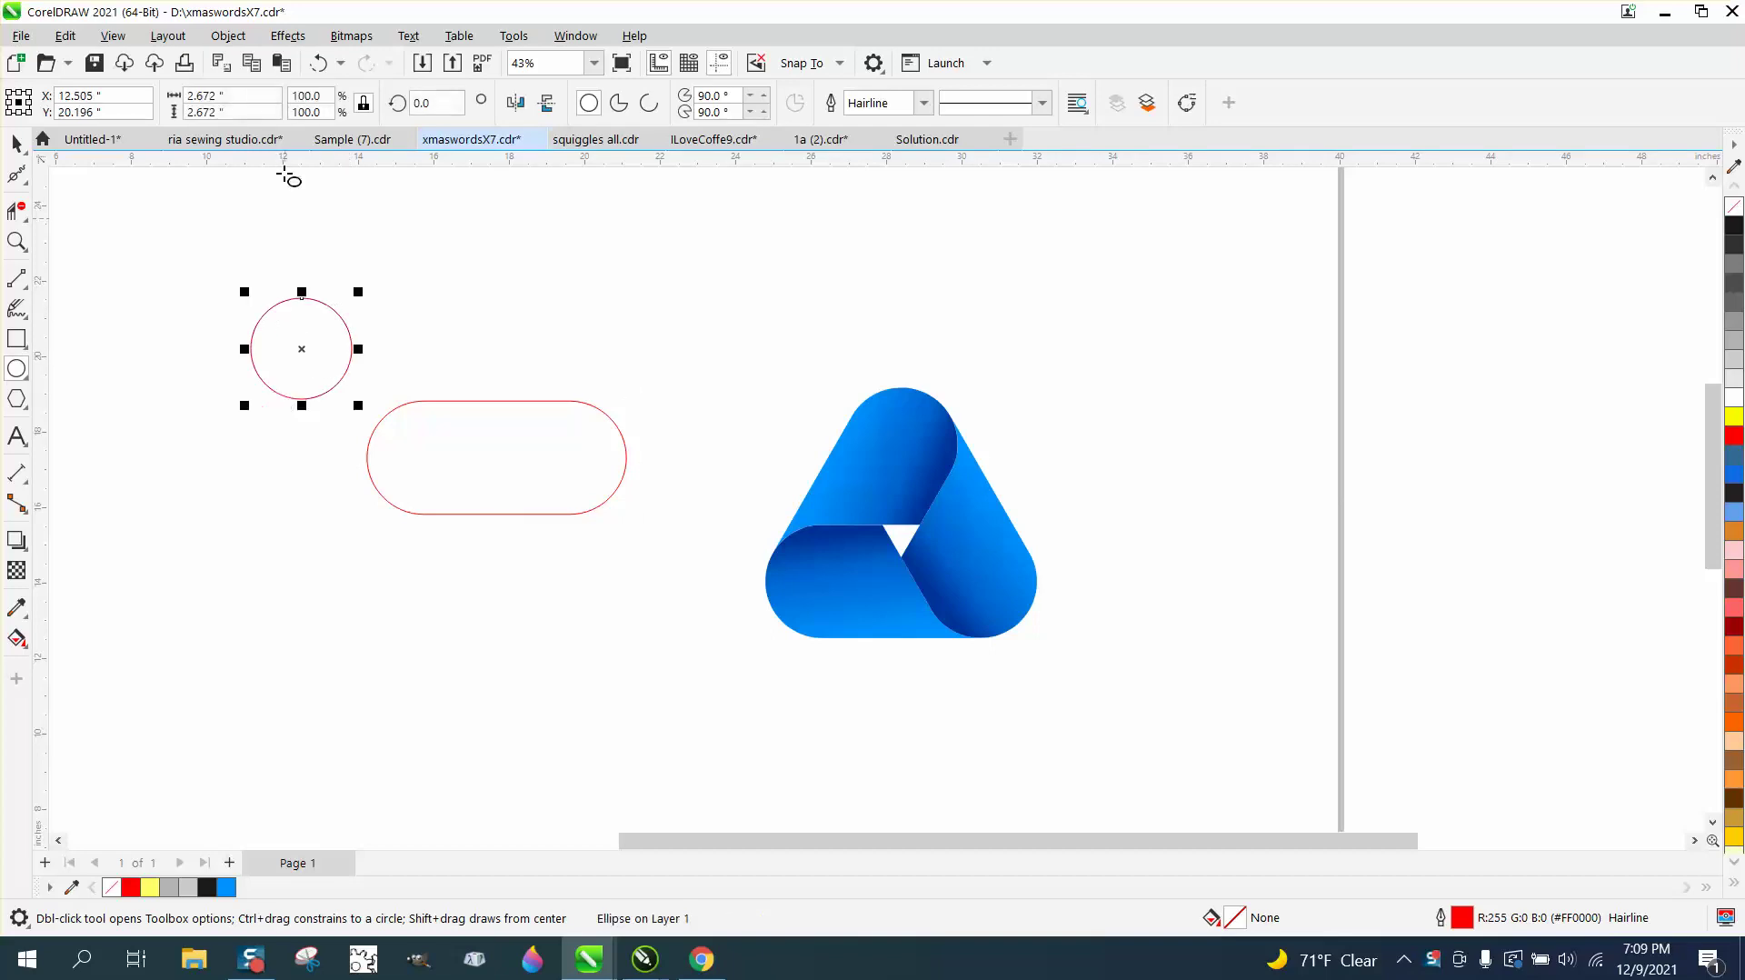
pyautogui.moveTo(253, 111); pyautogui.dragTo(173, 114)
pyautogui.write('3')
pyautogui.press('Return')
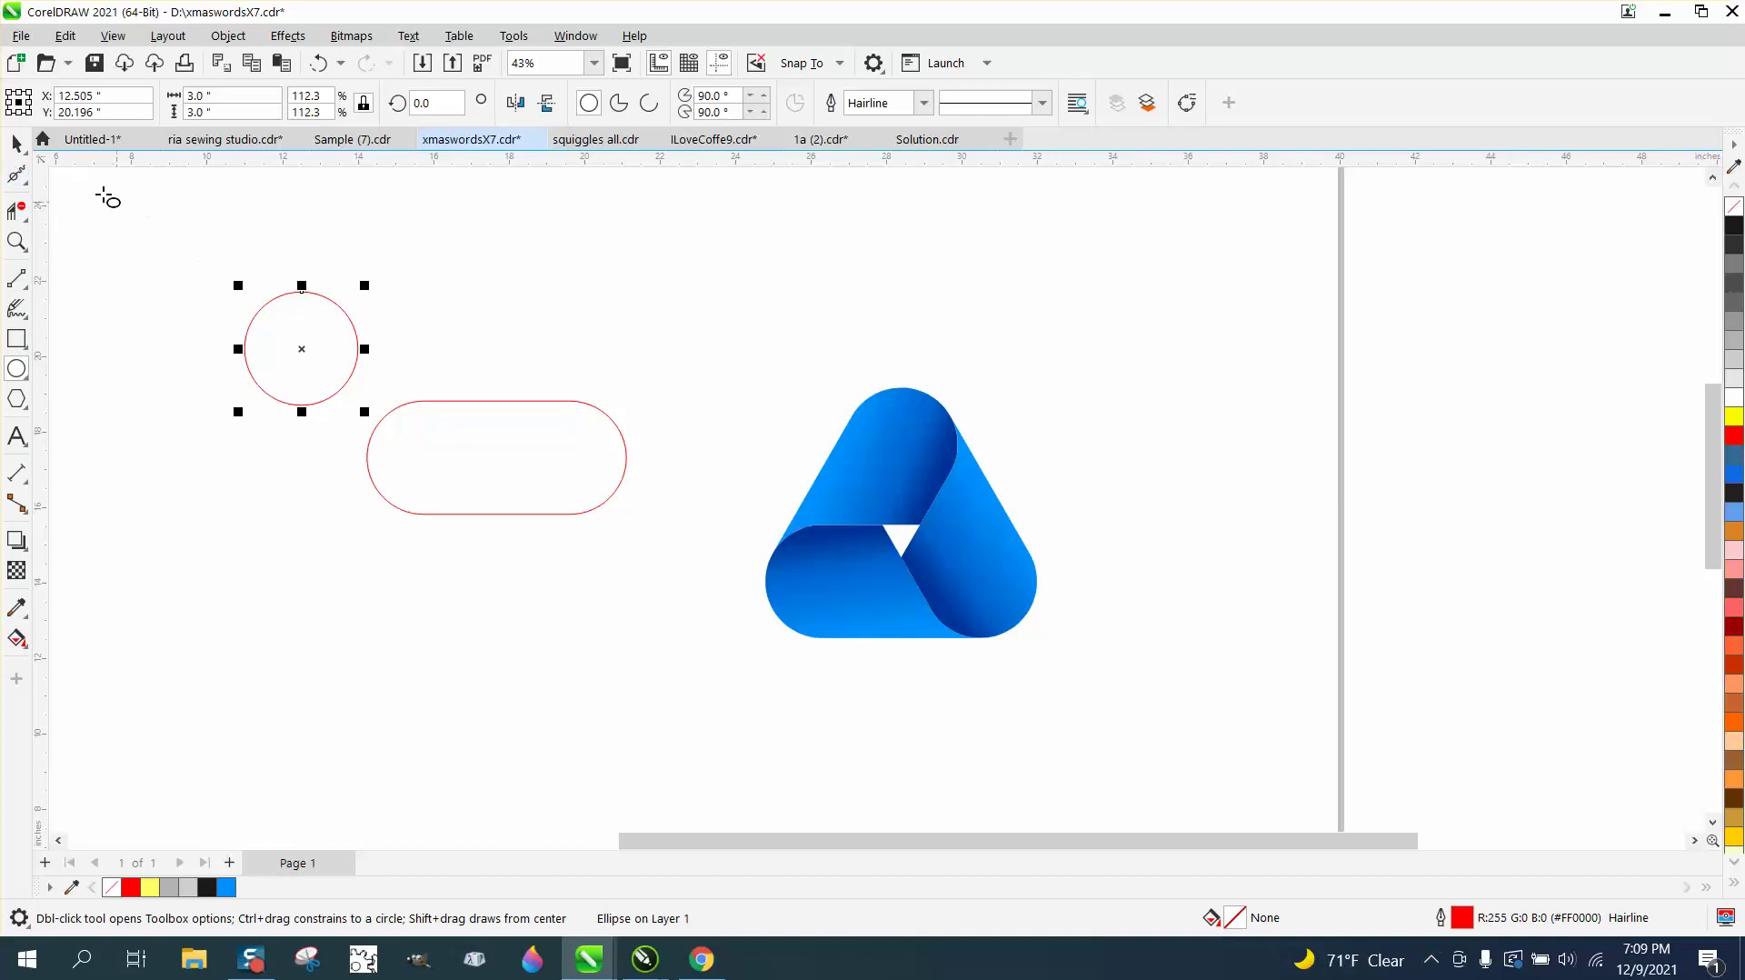
# Step: Select the circle and capsule together and centre them on each other
pyautogui.click(16, 143)
pyautogui.moveTo(213, 241); pyautogui.dragTo(548, 505)
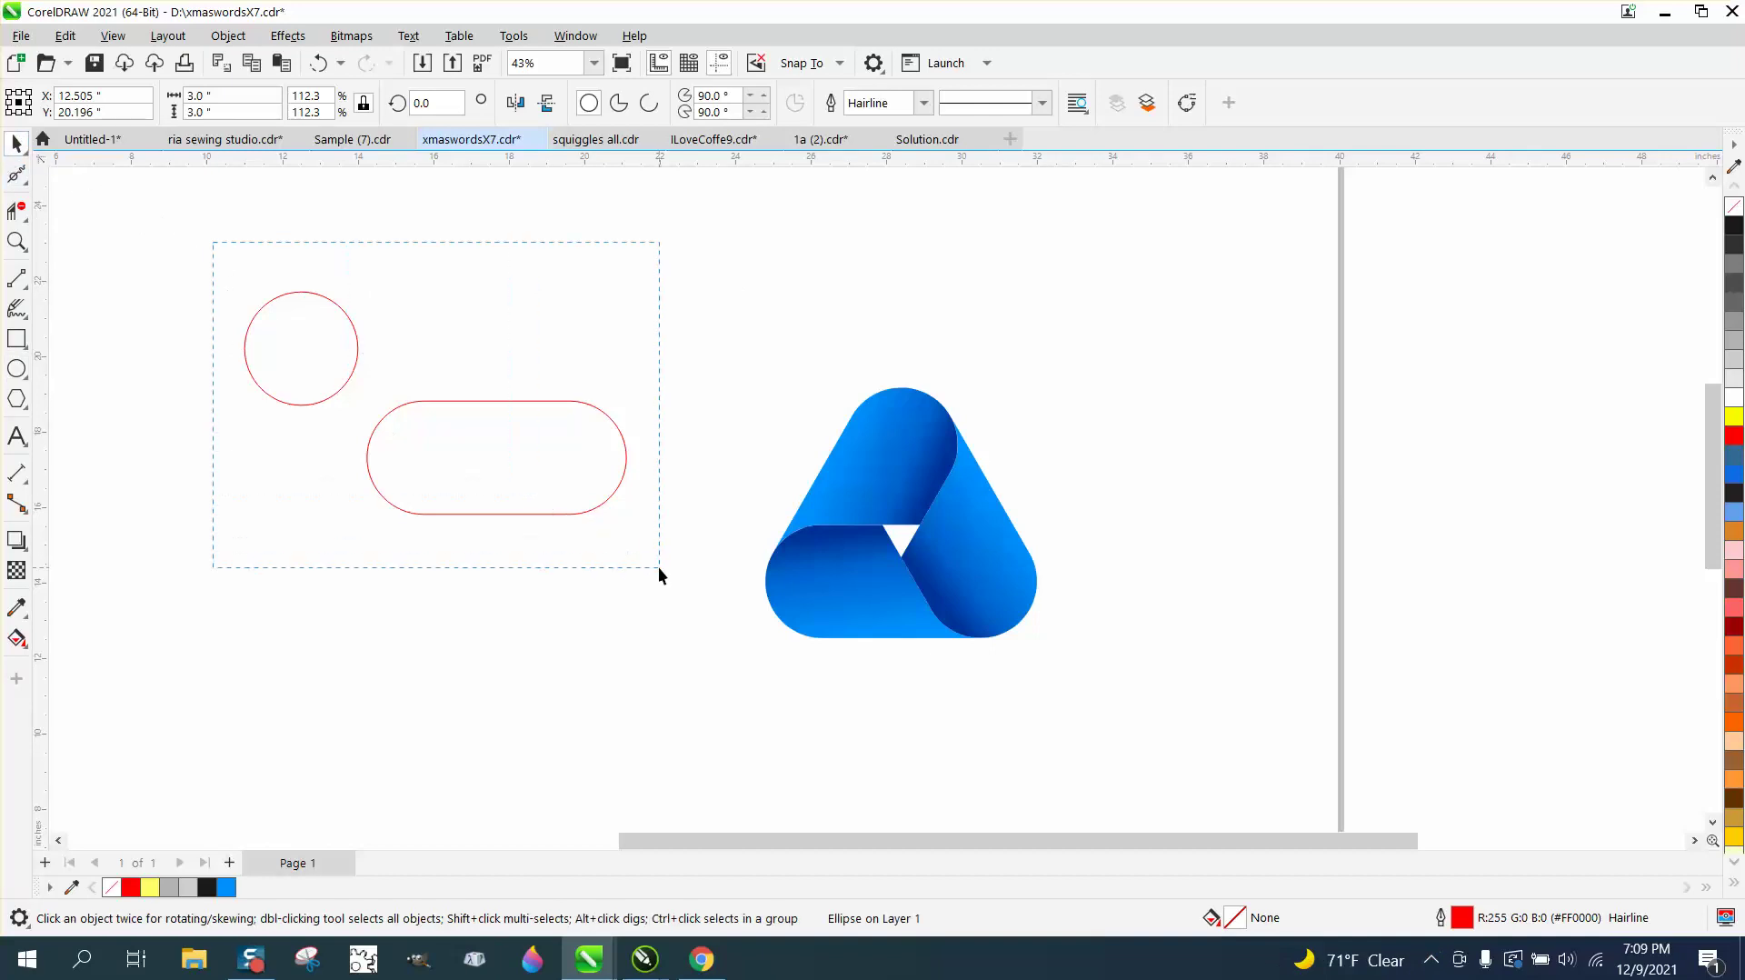
pyautogui.moveTo(658, 575); pyautogui.dragTo(667, 573)
pyautogui.press('p')
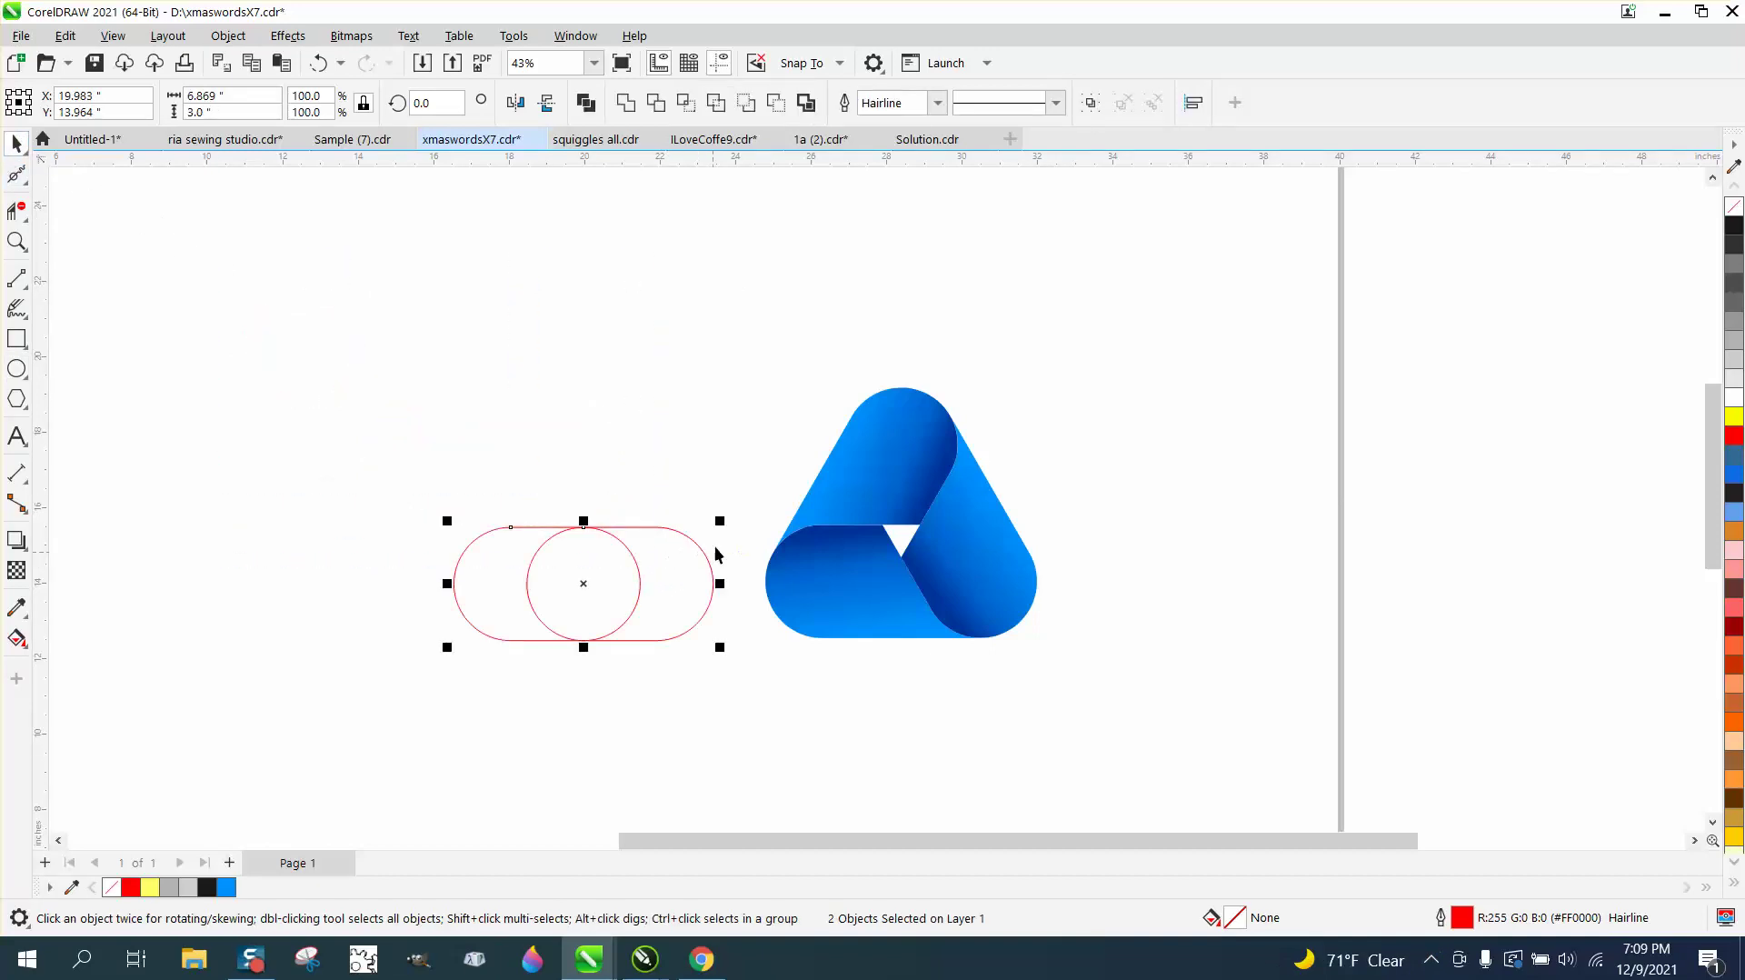
# Step: Align the circle flush to the capsule's left edge and group the two shapes
pyautogui.click(16, 241)
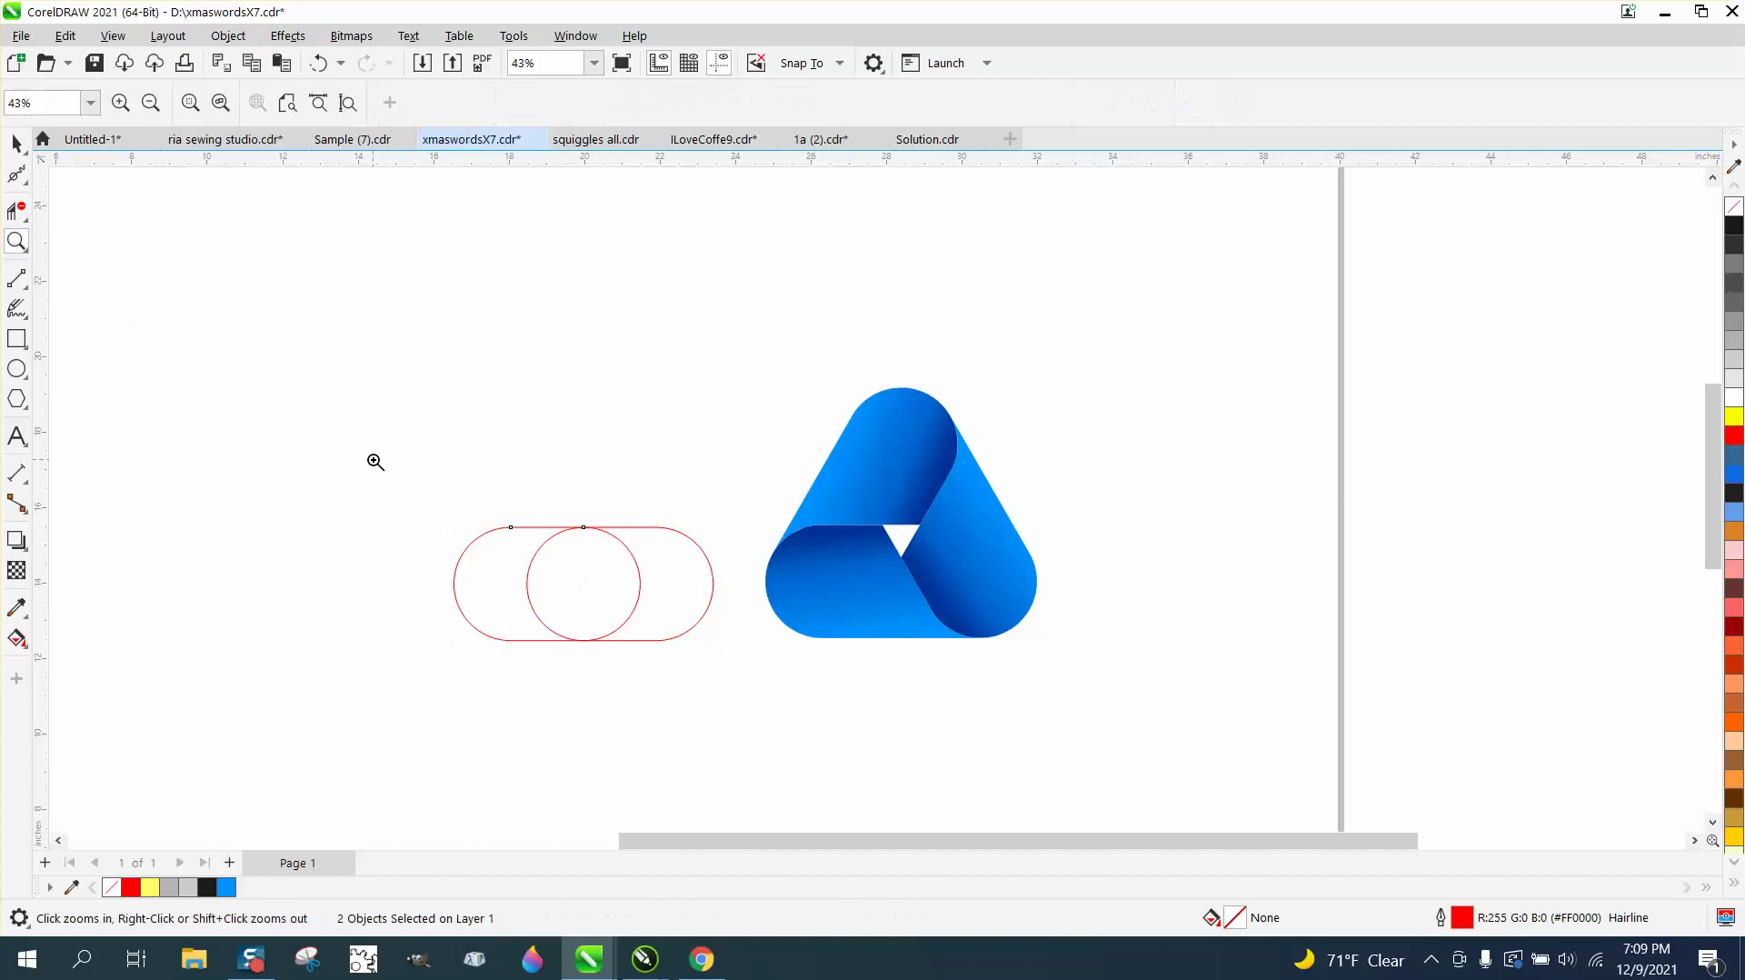
pyautogui.moveTo(375, 466); pyautogui.dragTo(1015, 744)
pyautogui.click(16, 143)
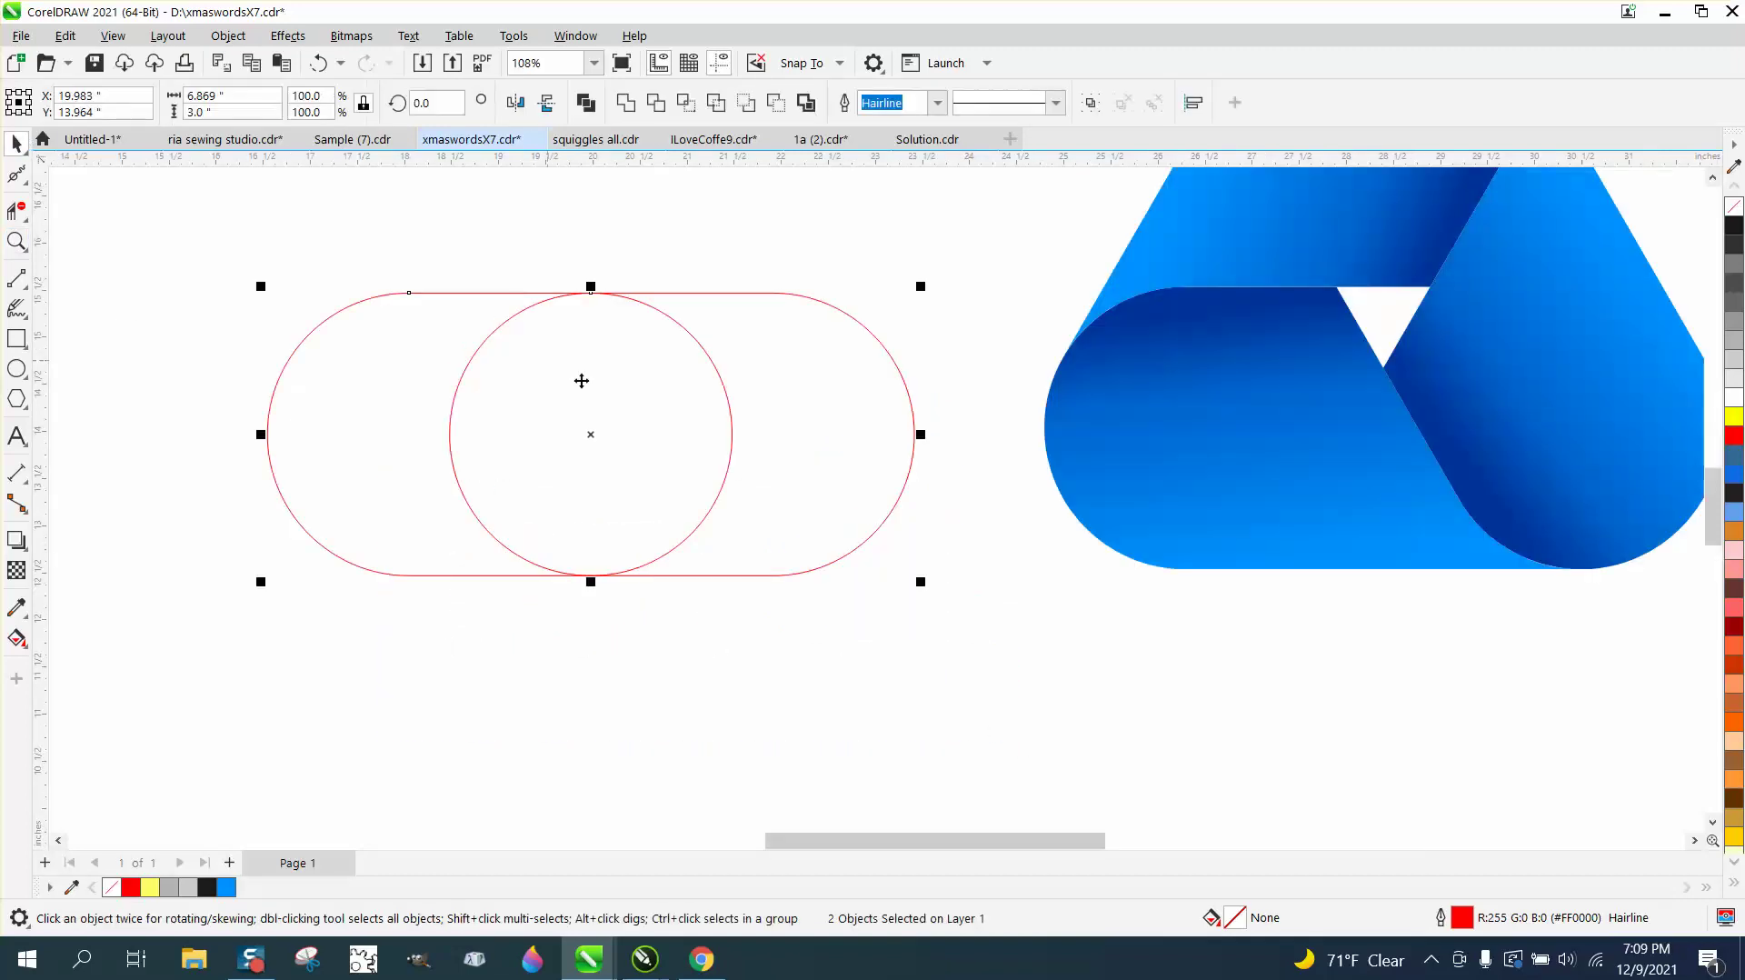
pyautogui.moveTo(203, 228); pyautogui.dragTo(873, 571)
pyautogui.moveTo(992, 624); pyautogui.dragTo(996, 622)
pyautogui.press('l')
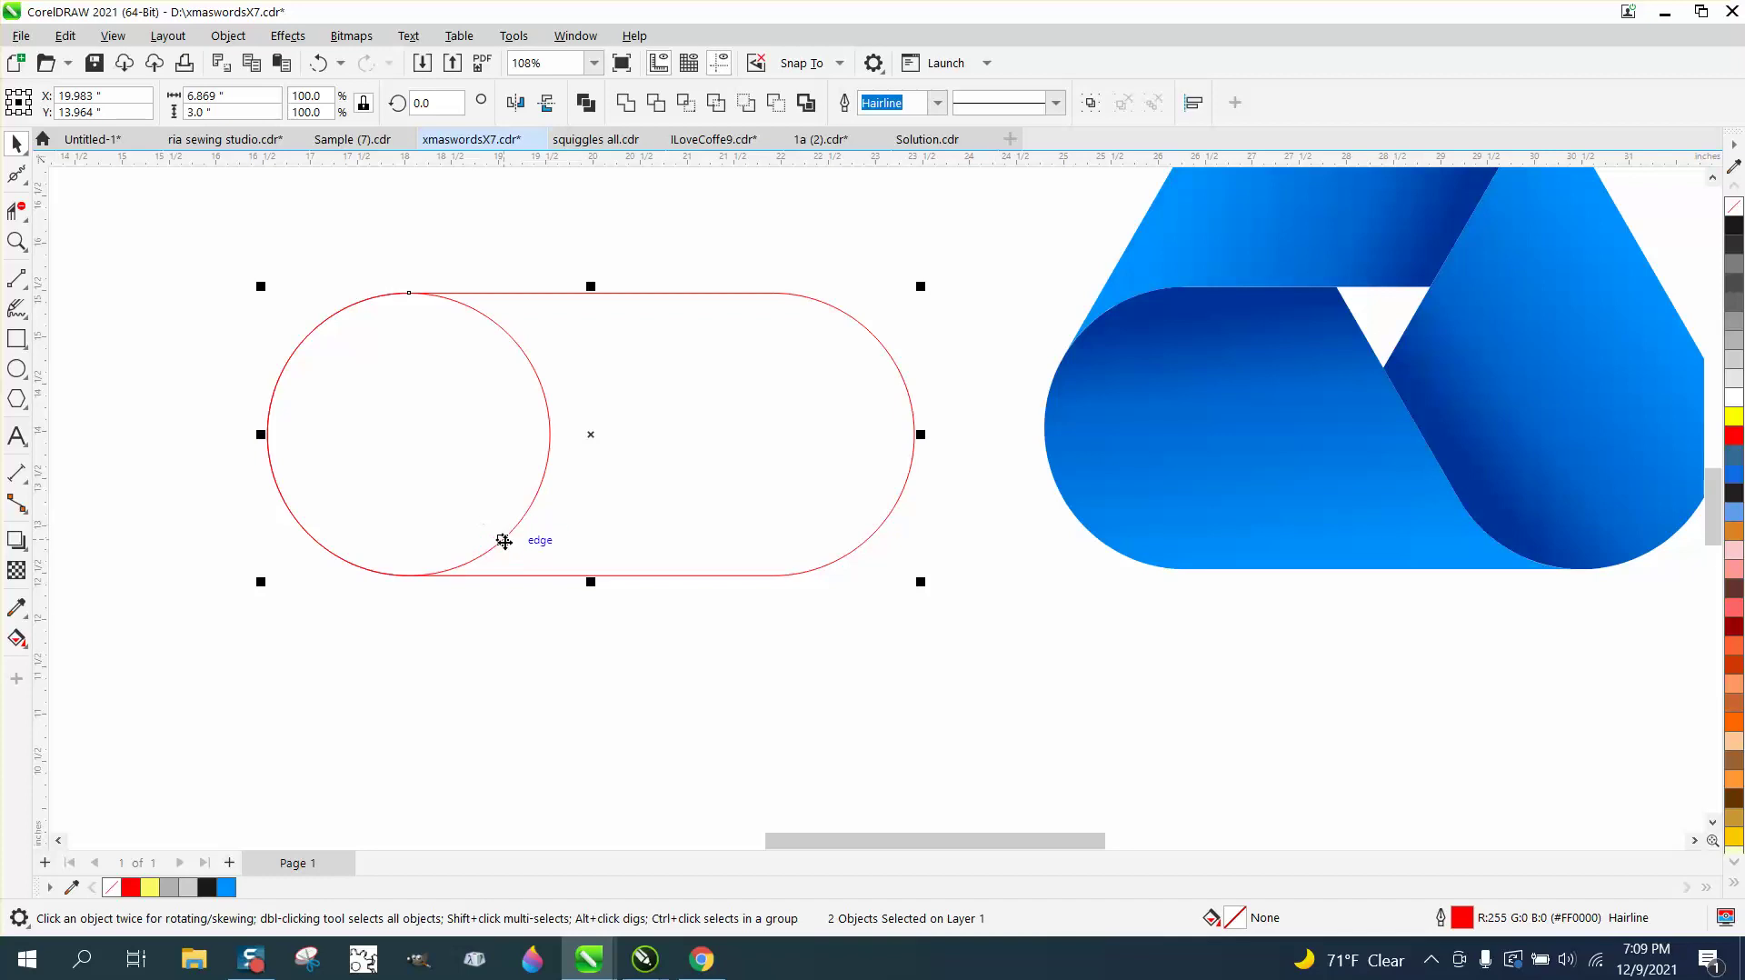
pyautogui.scroll(-2, 519, 549)
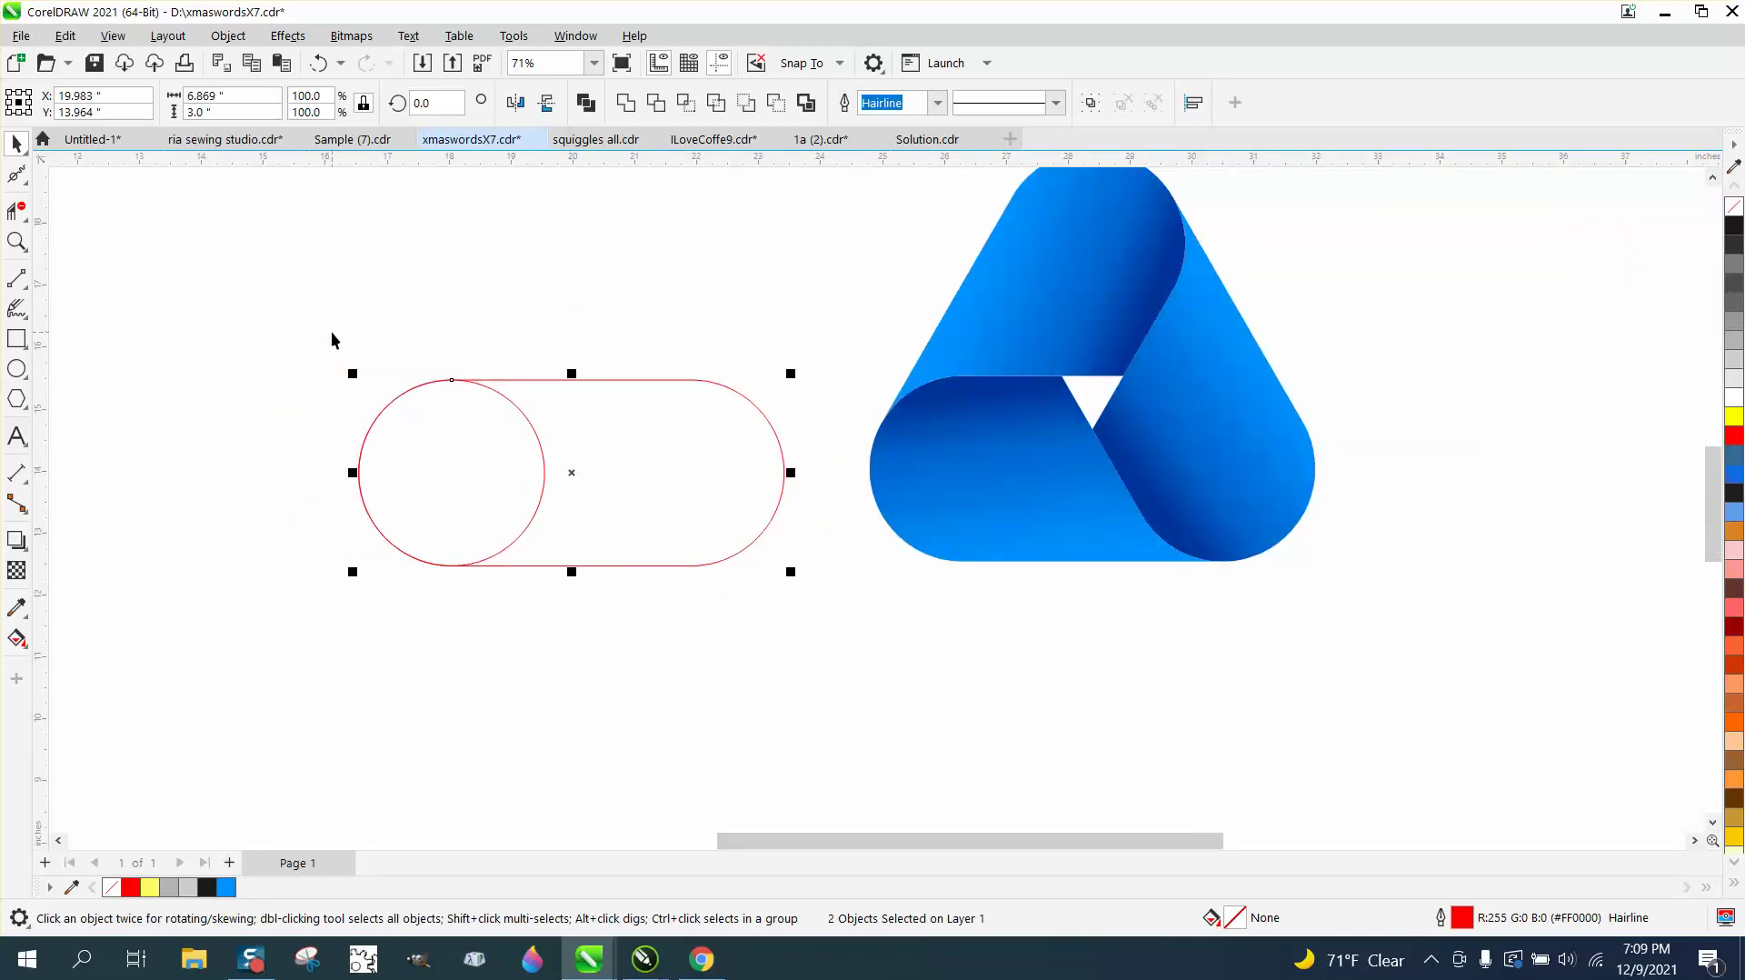
pyautogui.hotkey('ctrl', 'g')
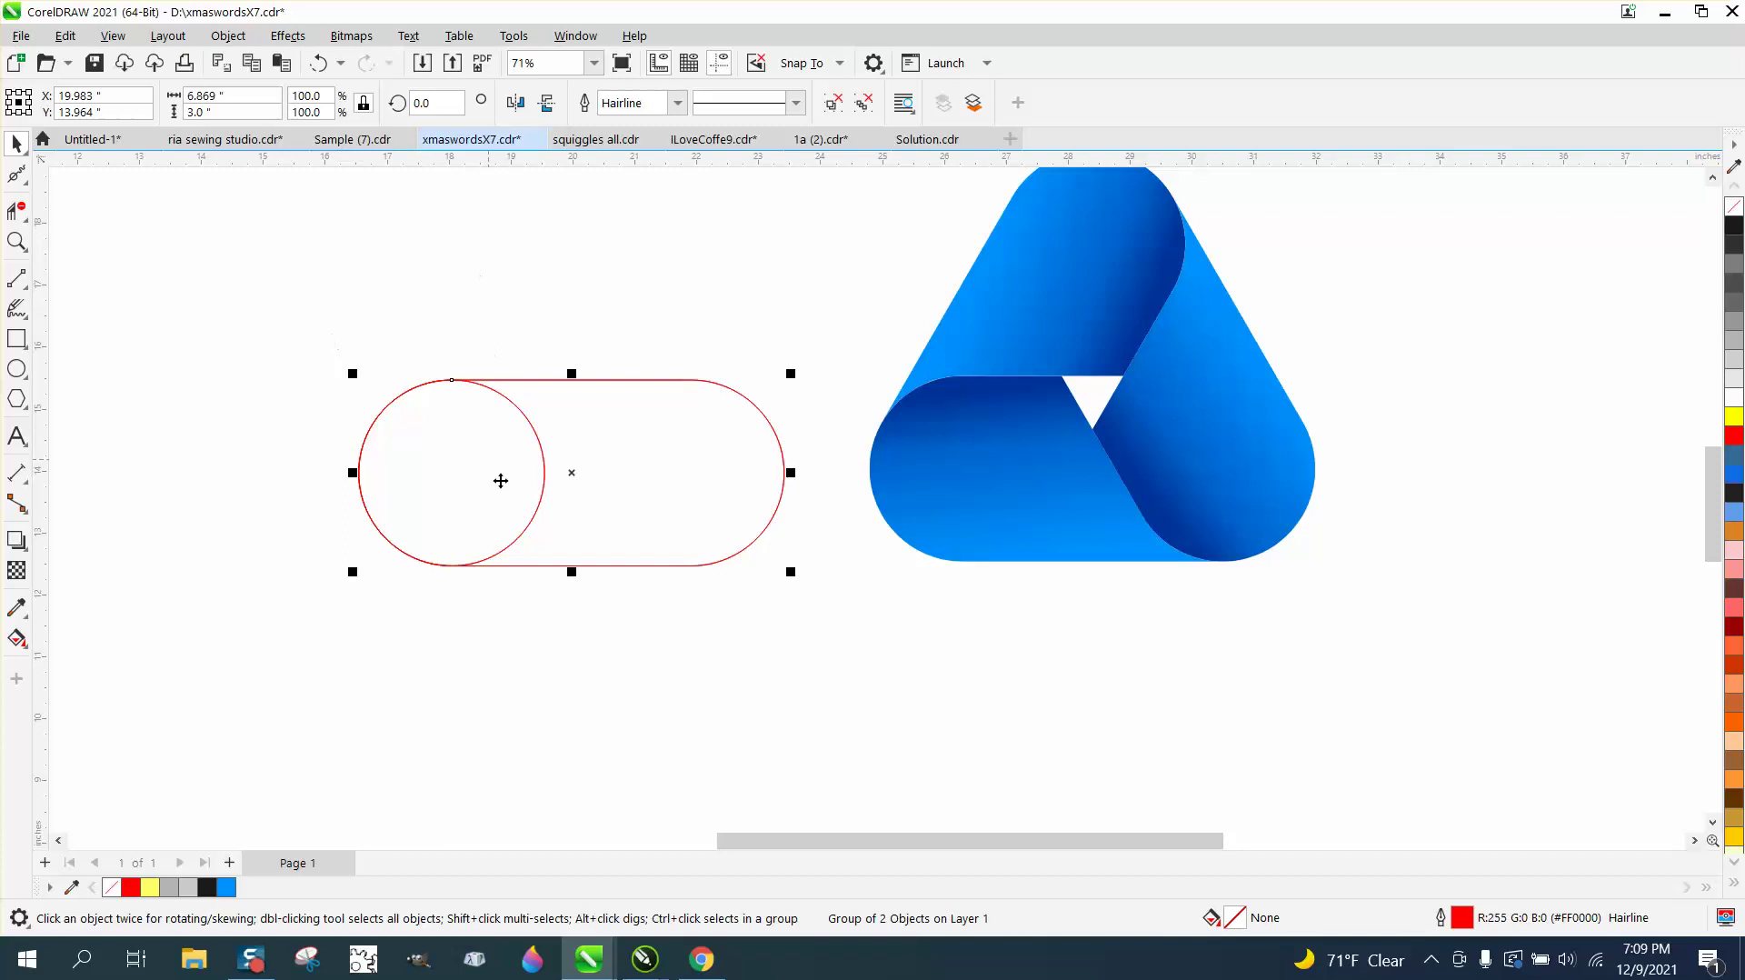
# Step: Make a 60° rotated duplicate of the capsule group, then reselect the original horizontal group
pyautogui.click(567, 484)
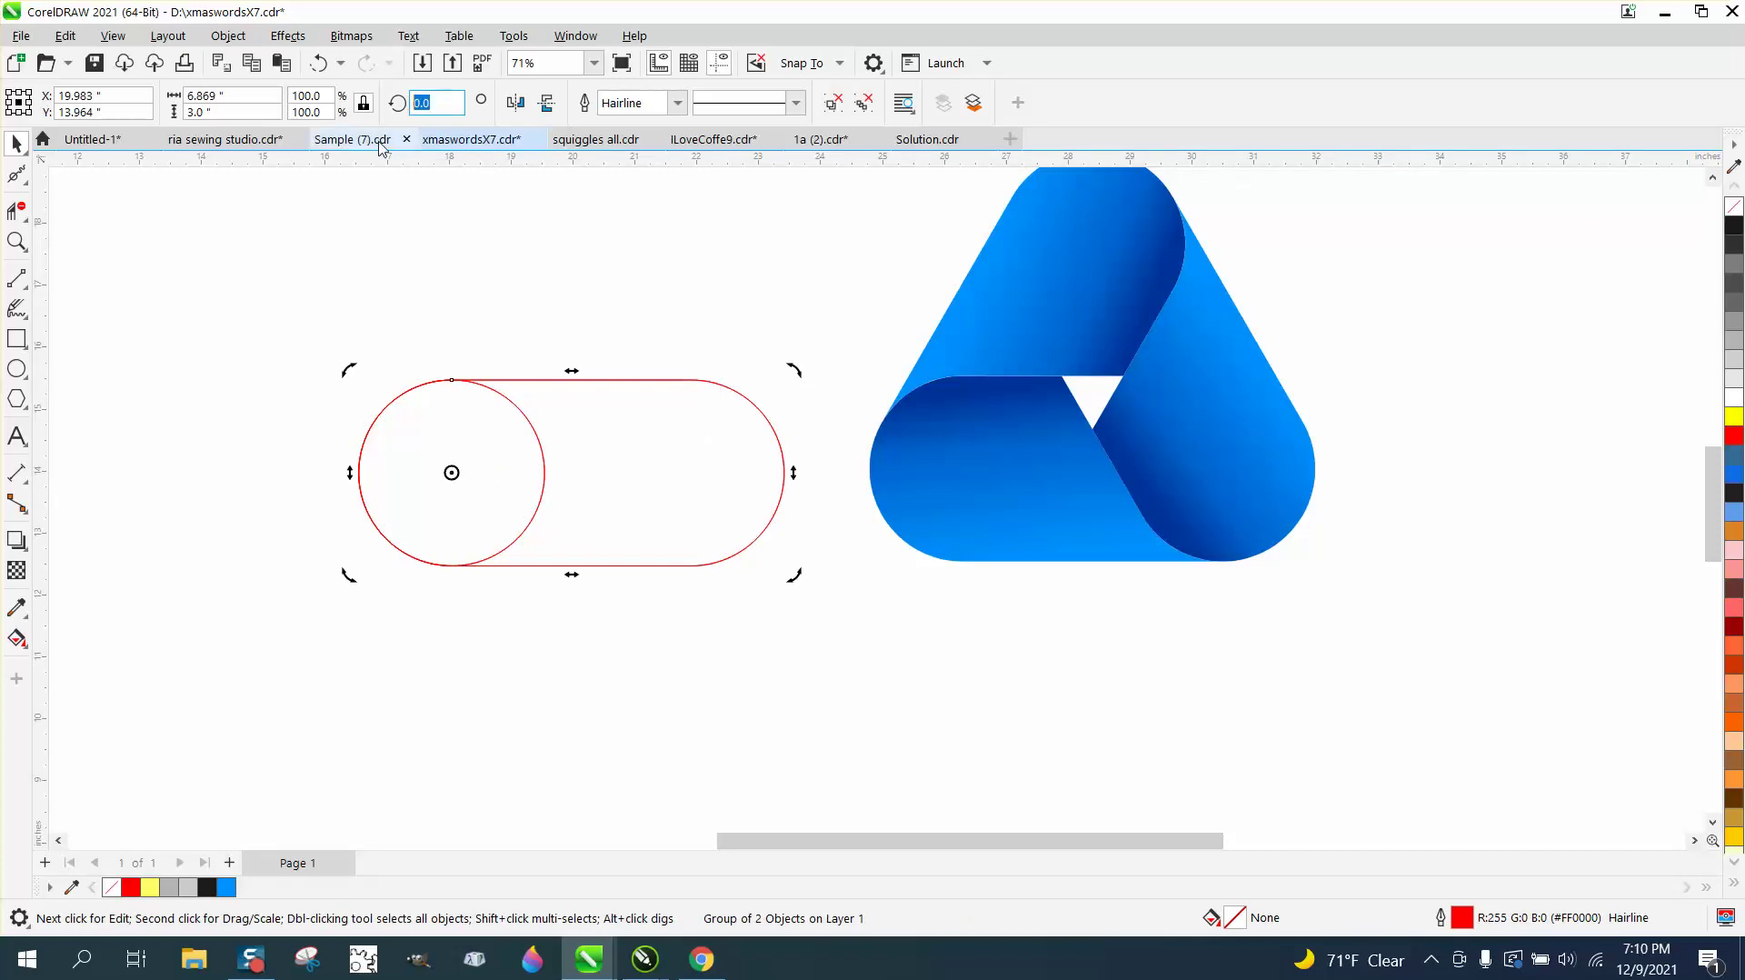
pyautogui.write('60')
pyautogui.press('Return')
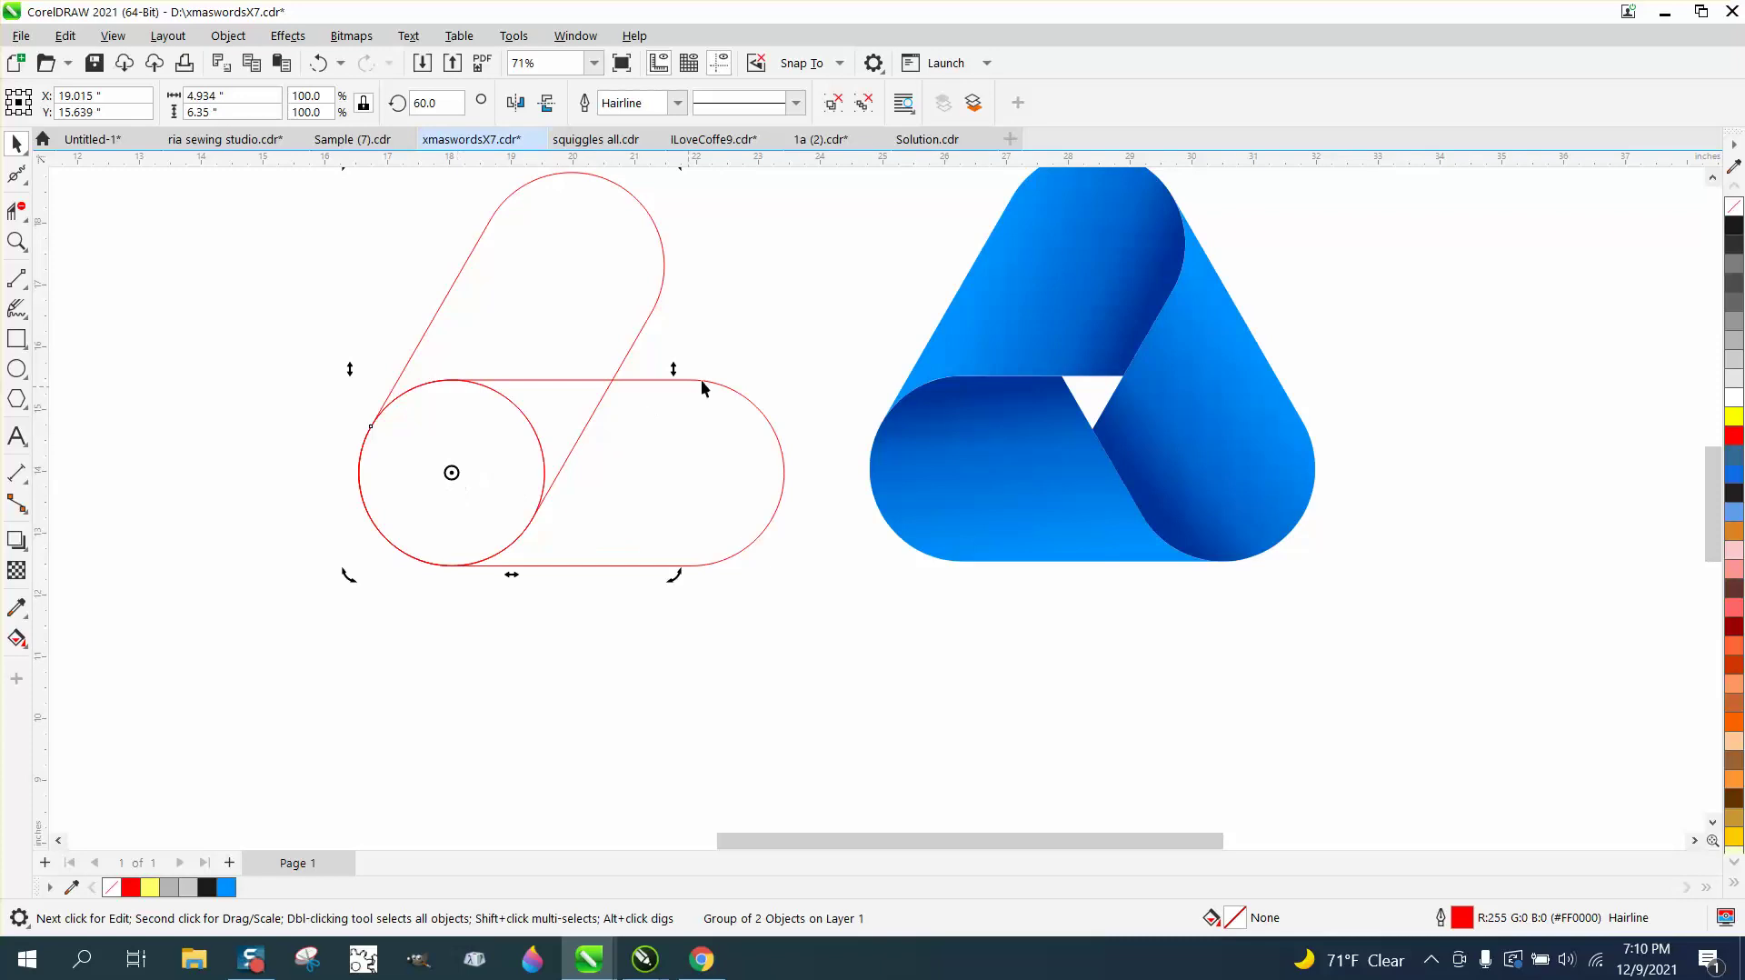
pyautogui.click(724, 364)
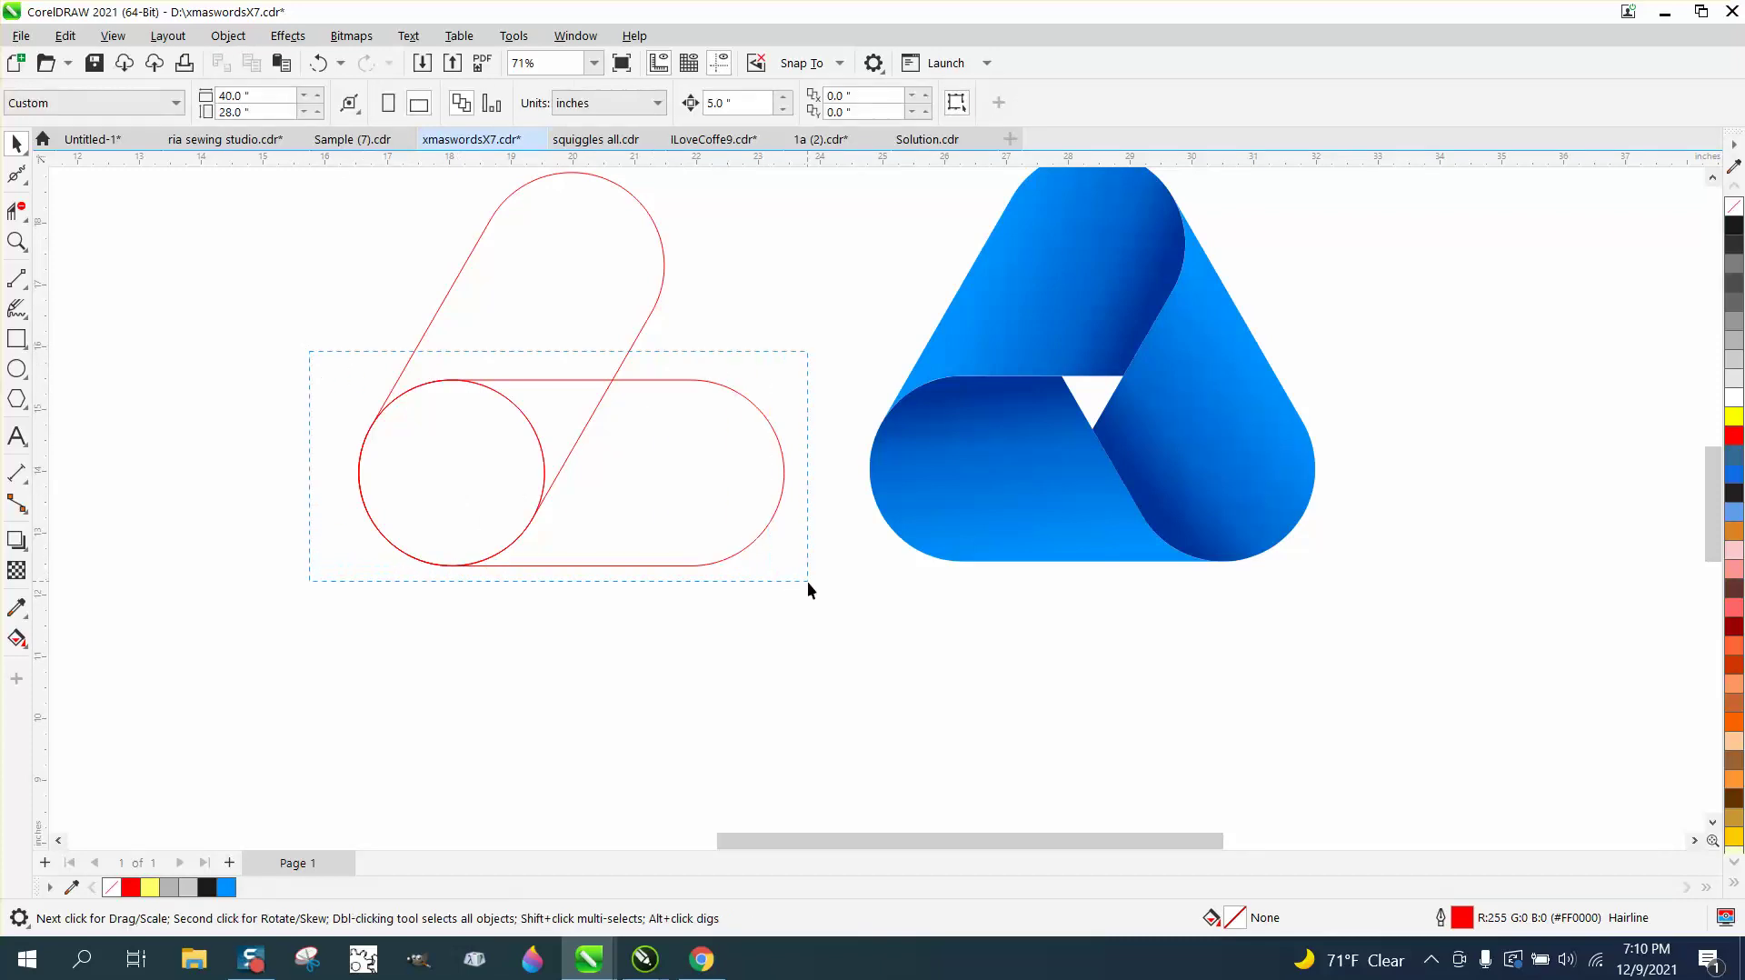
pyautogui.moveTo(808, 581); pyautogui.dragTo(809, 583)
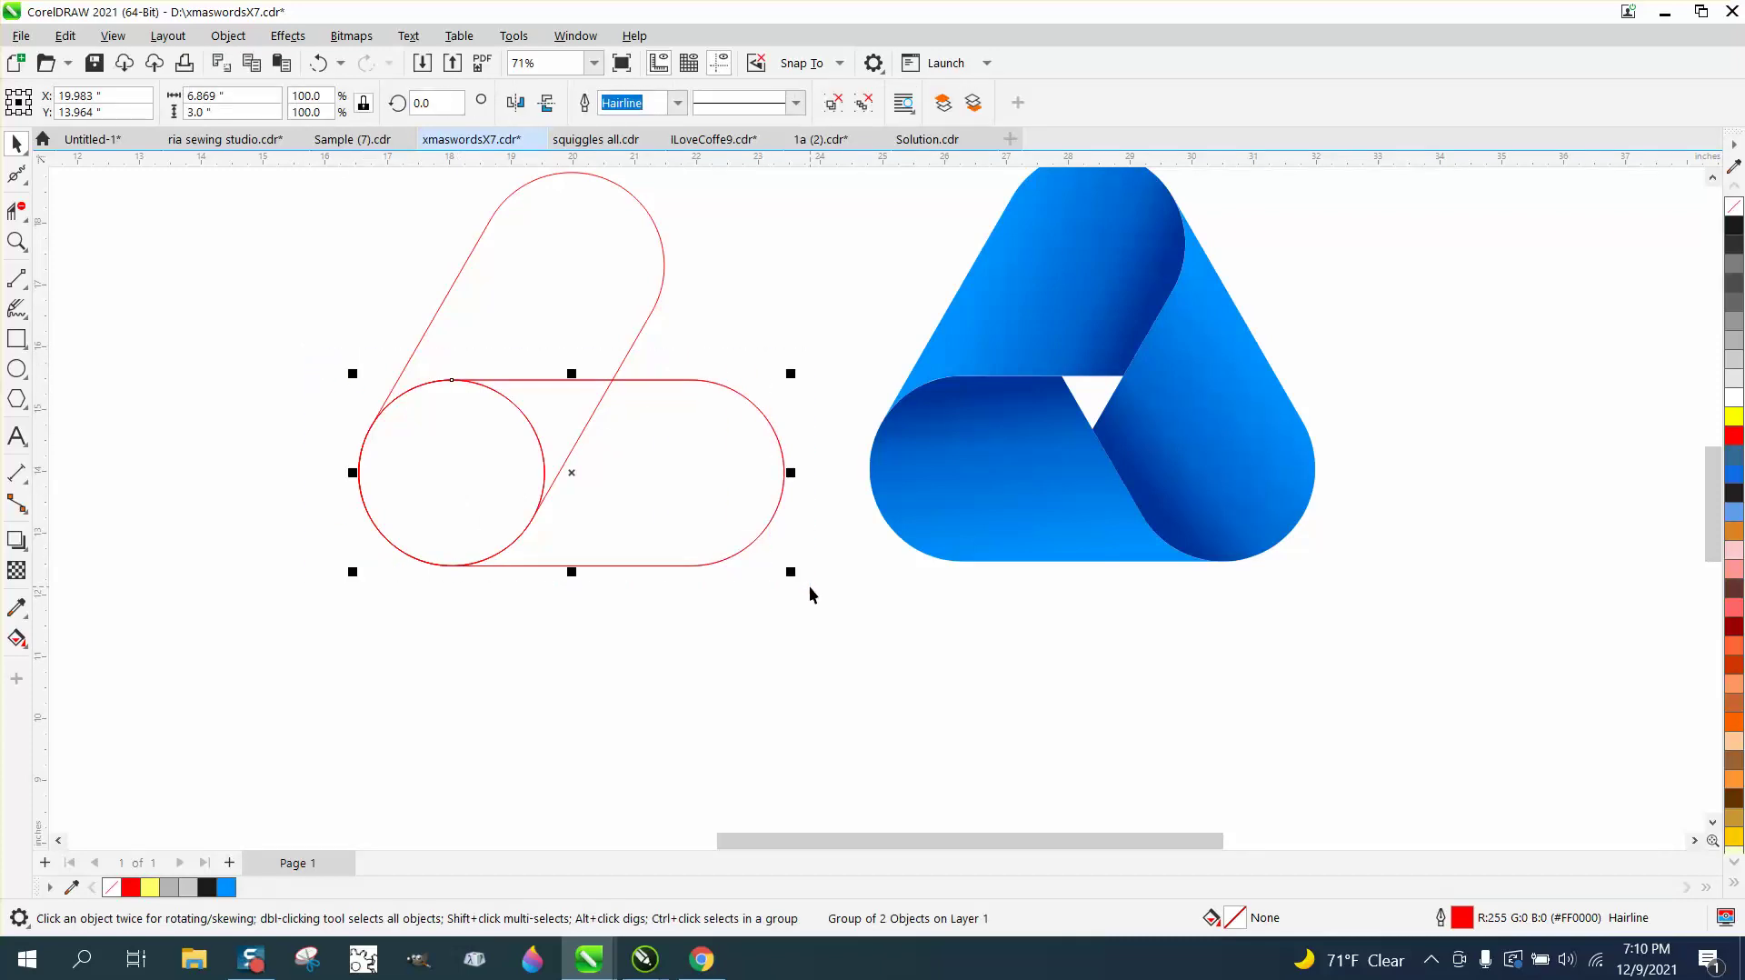
# Step: Flip the capsule group horizontally and test a rotation around the right circle, undoing stray edits
pyautogui.click(518, 102)
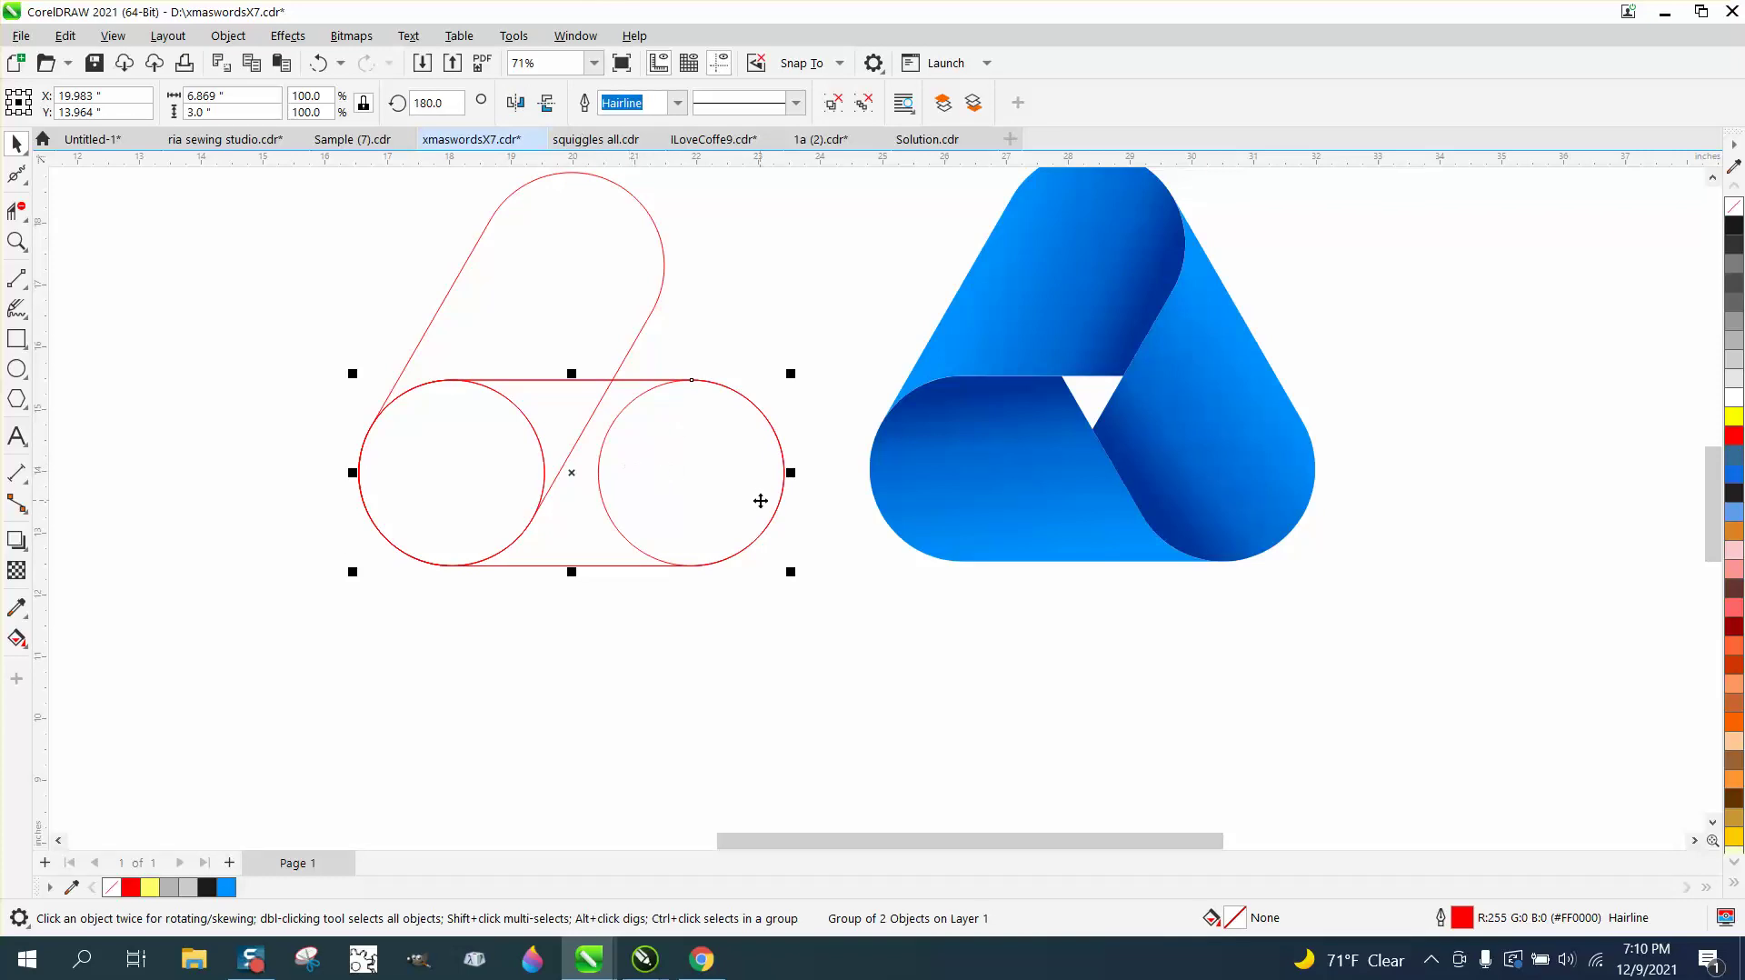
pyautogui.moveTo(716, 480); pyautogui.dragTo(713, 479)
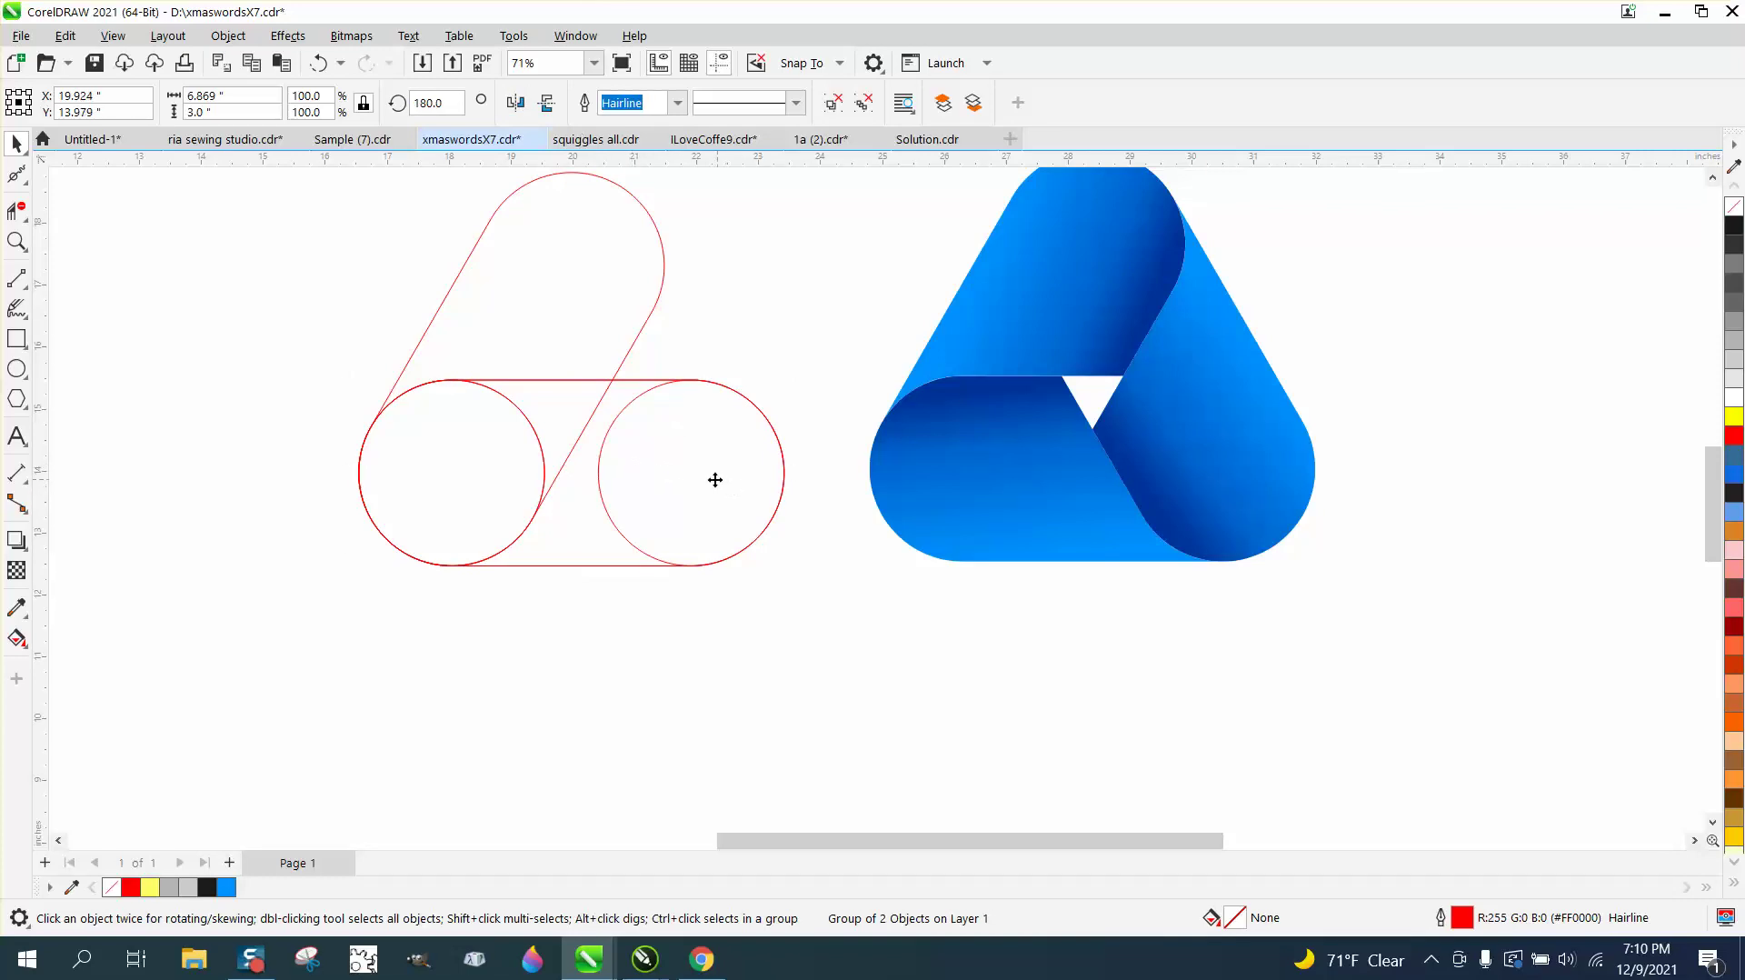
pyautogui.click(335, 62)
pyautogui.click(583, 472)
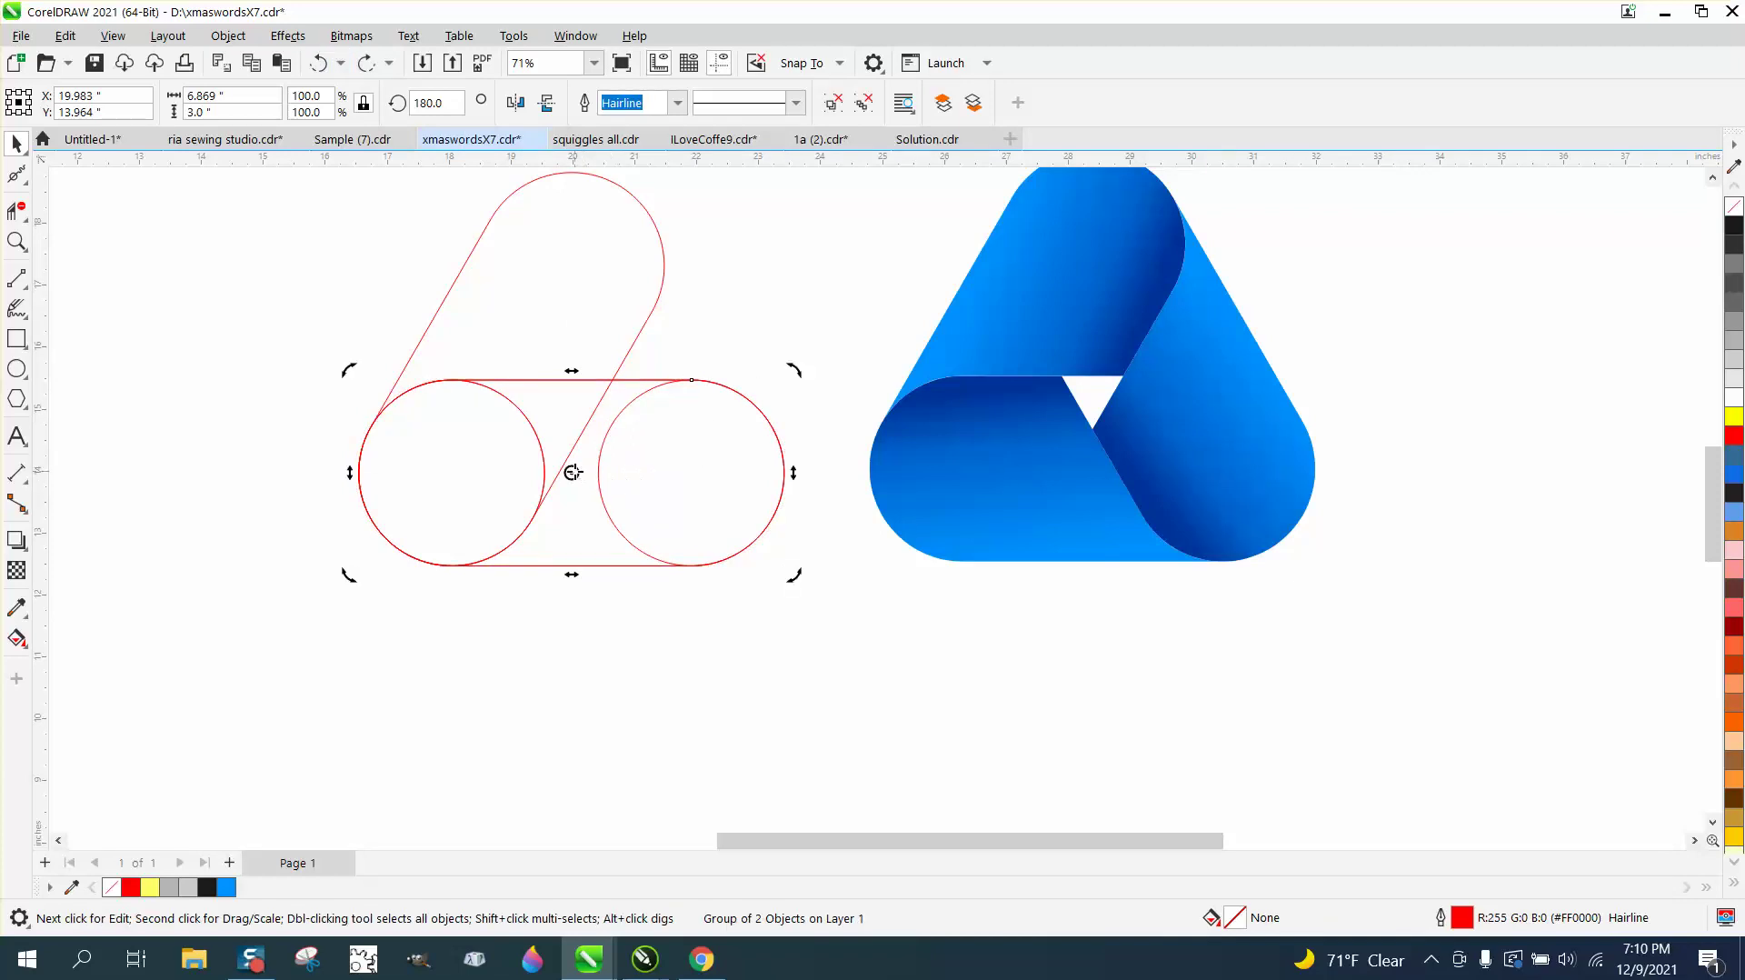
pyautogui.moveTo(573, 472); pyautogui.dragTo(701, 474)
pyautogui.moveTo(351, 367); pyautogui.dragTo(616, 183)
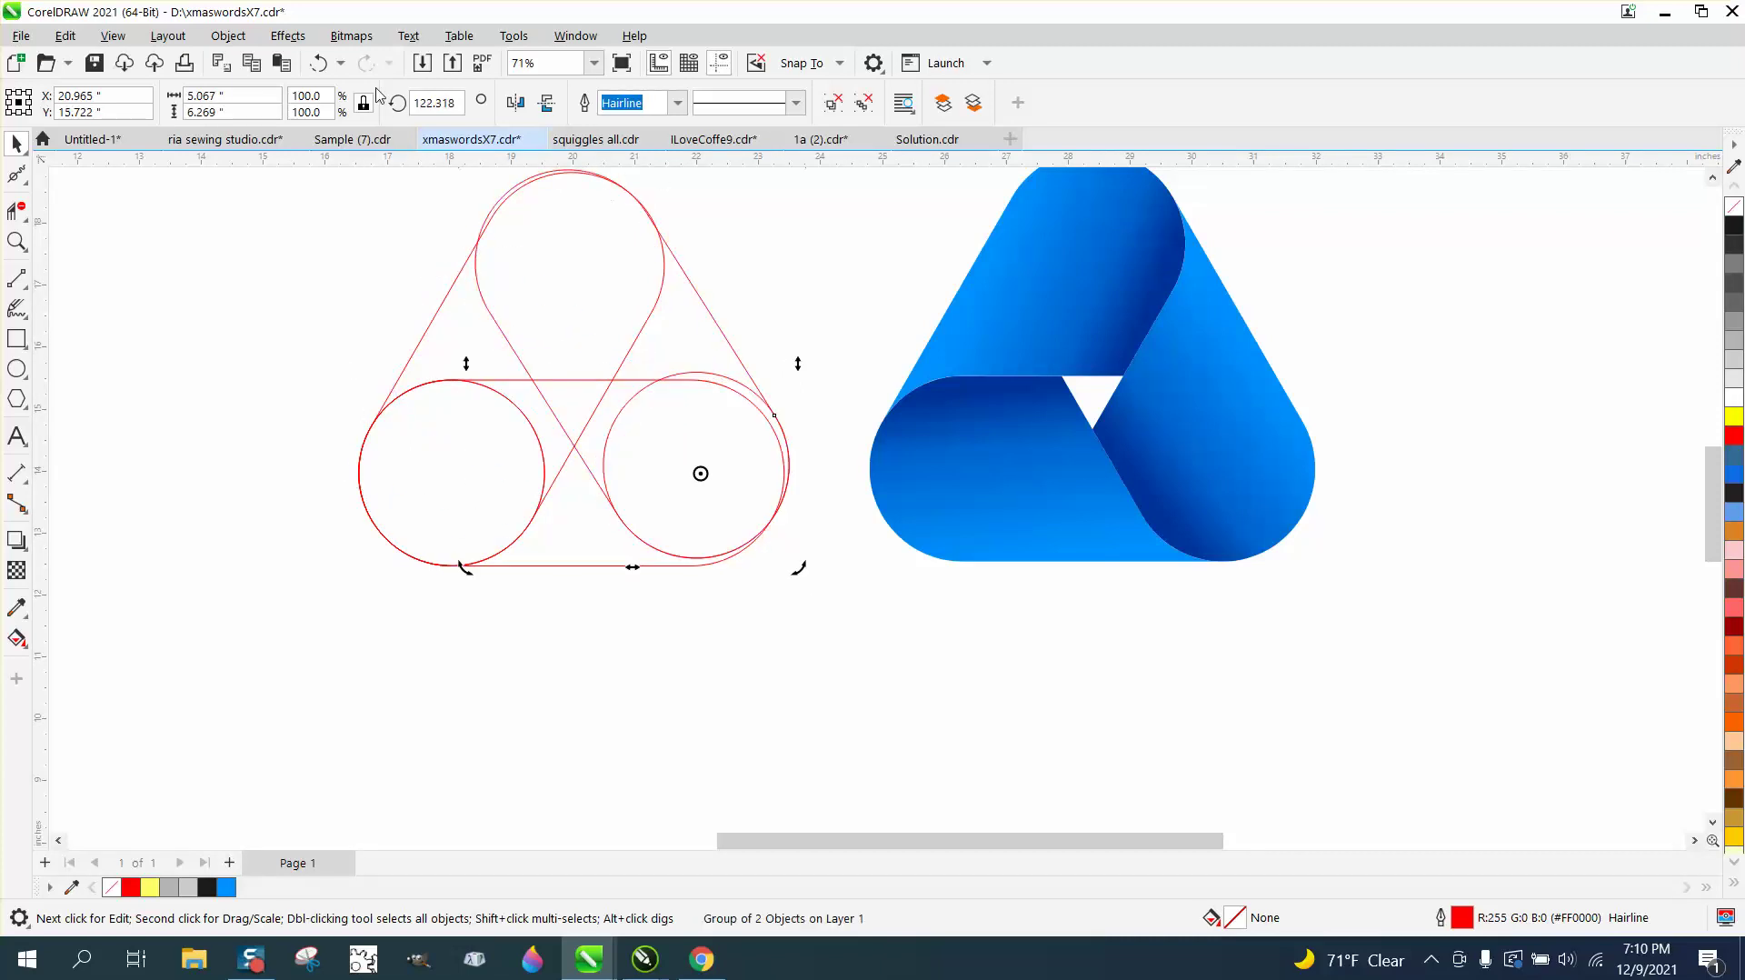
pyautogui.click(319, 63)
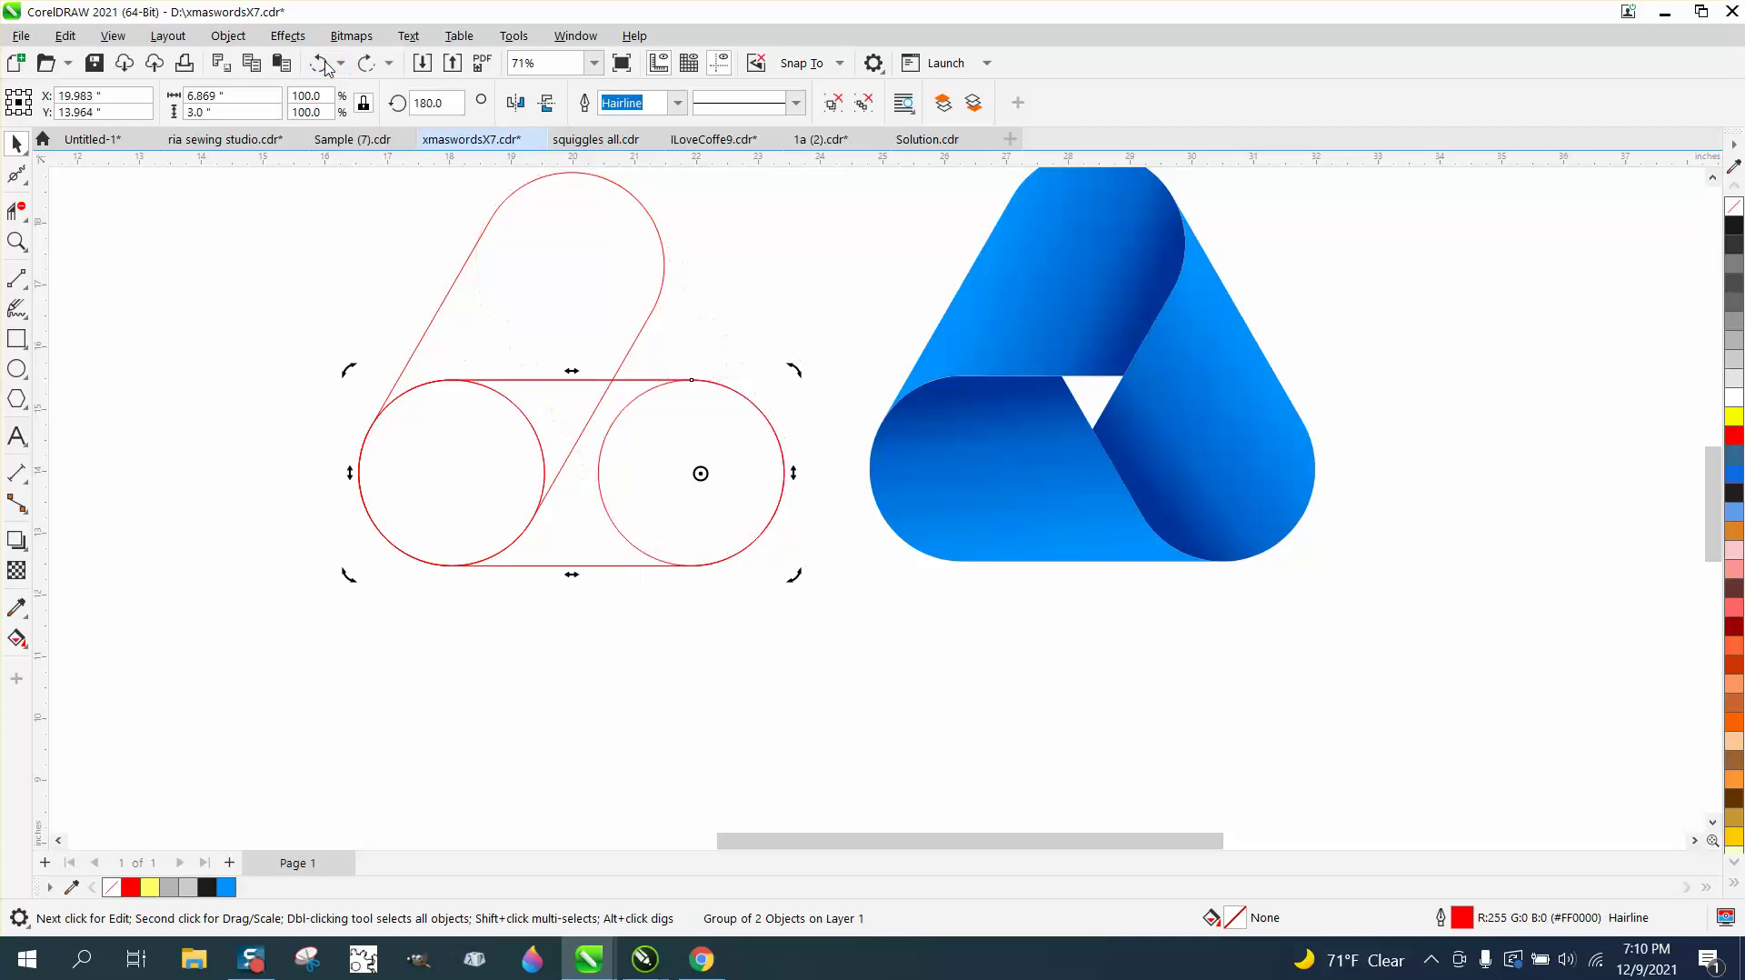
# Step: Duplicate the bottom circle-pair group rotated 120° around the right circle's centre
pyautogui.click(749, 447)
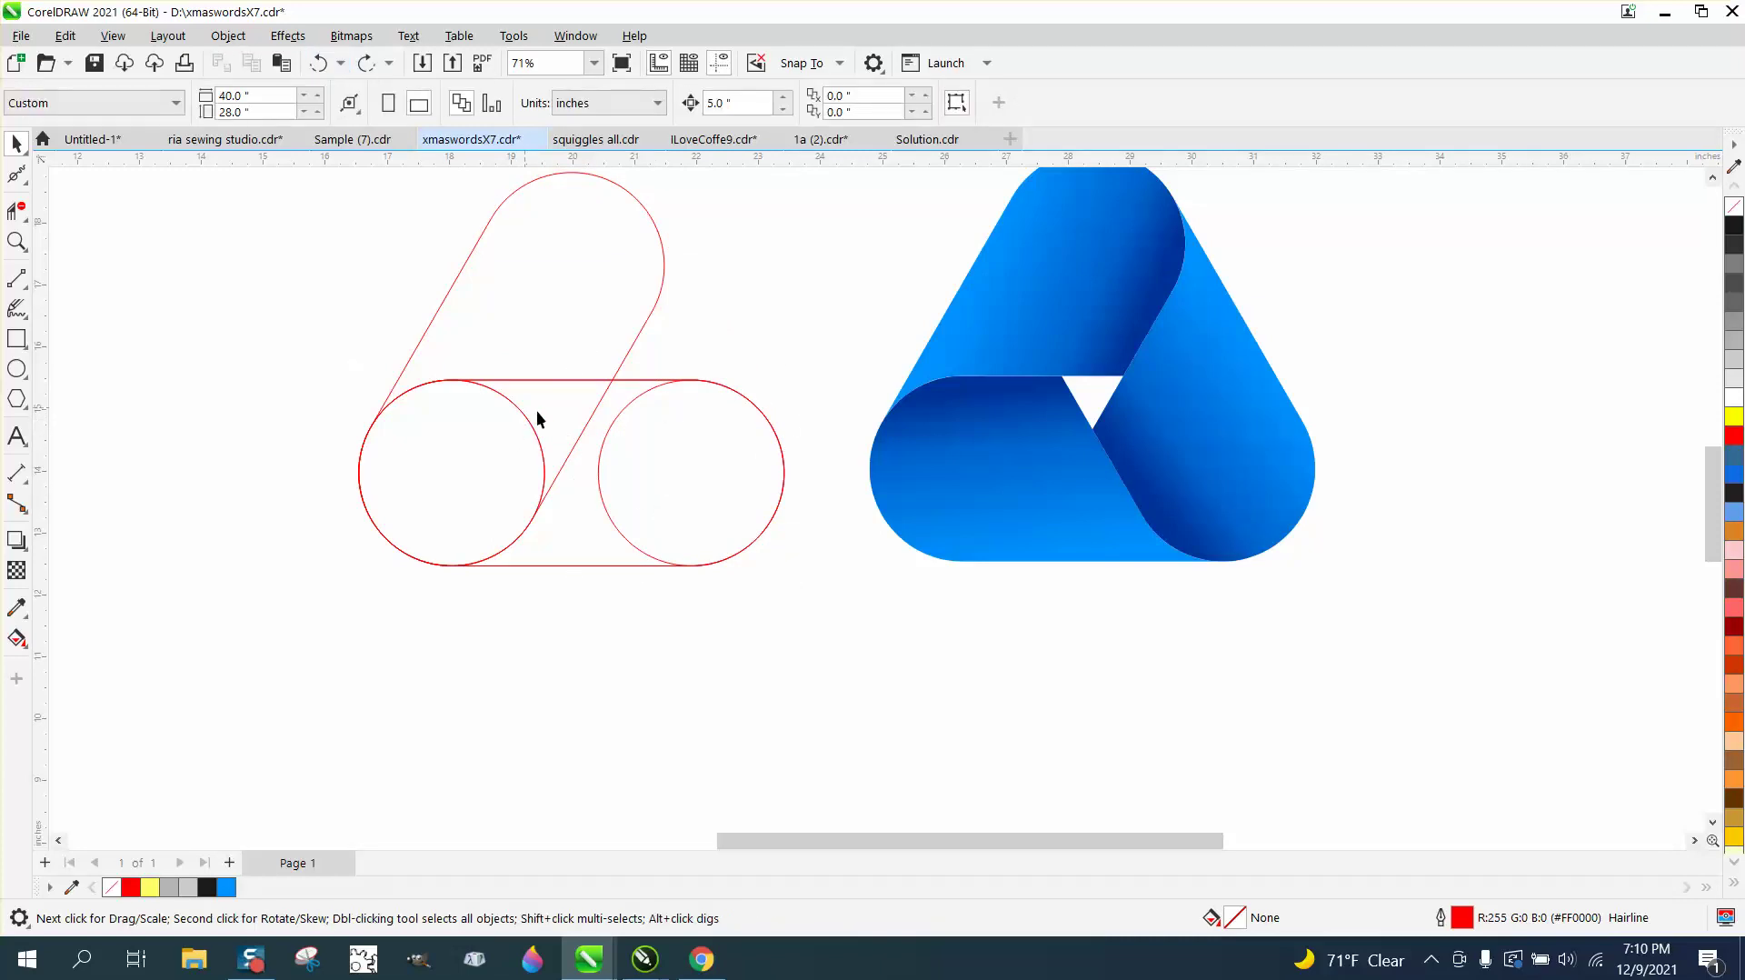
pyautogui.click(658, 435)
pyautogui.click(571, 473)
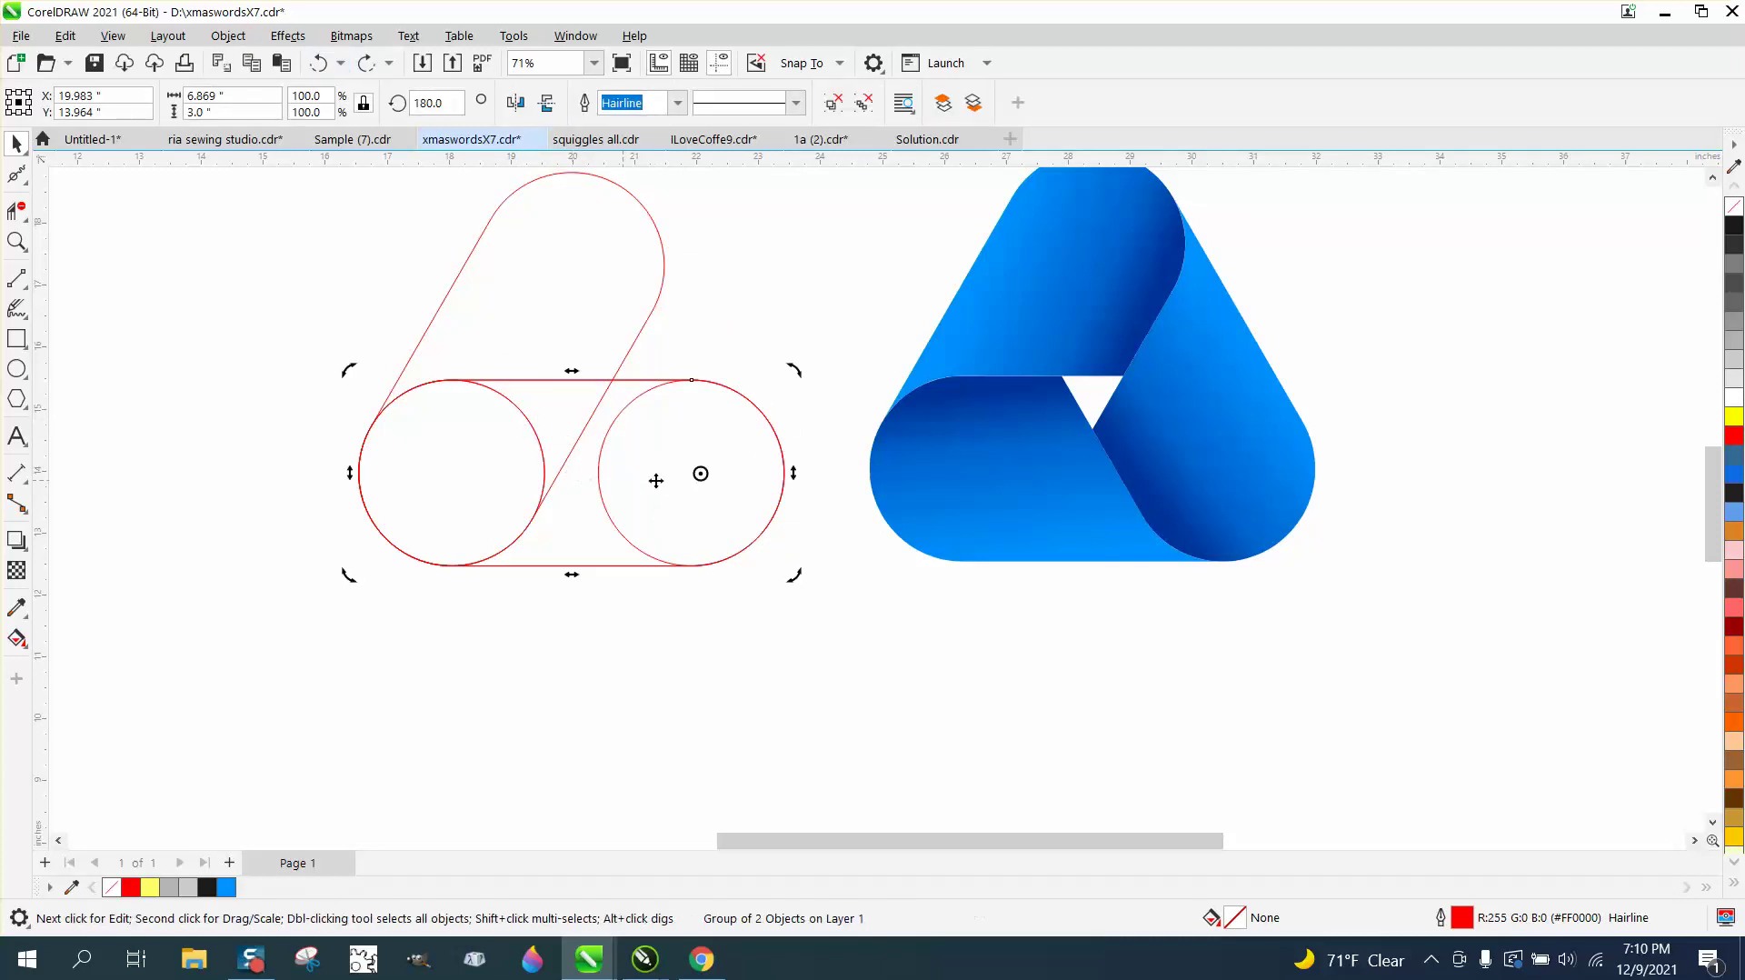
pyautogui.moveTo(692, 473); pyautogui.dragTo(692, 472)
pyautogui.doubleClick(427, 103)
pyautogui.write('120')
pyautogui.press('Return')
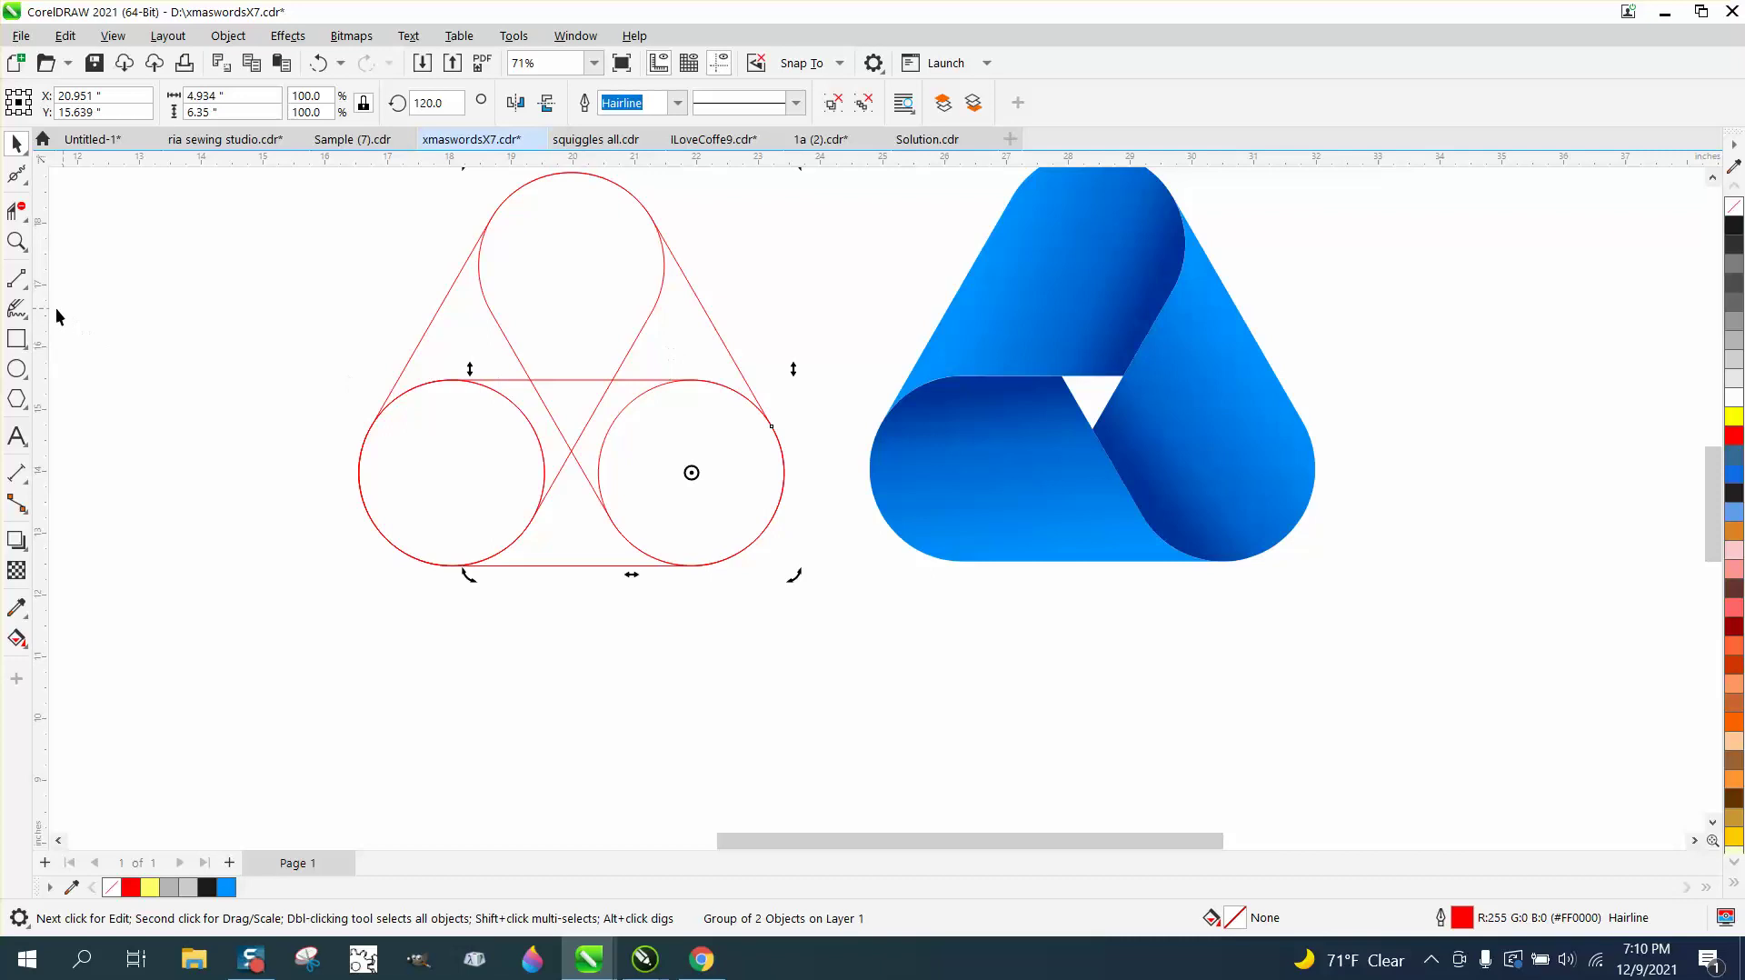
# Step: Trim the top circle's lower arc and inner line with Virtual Segment Delete
pyautogui.click(22, 224)
pyautogui.click(22, 221)
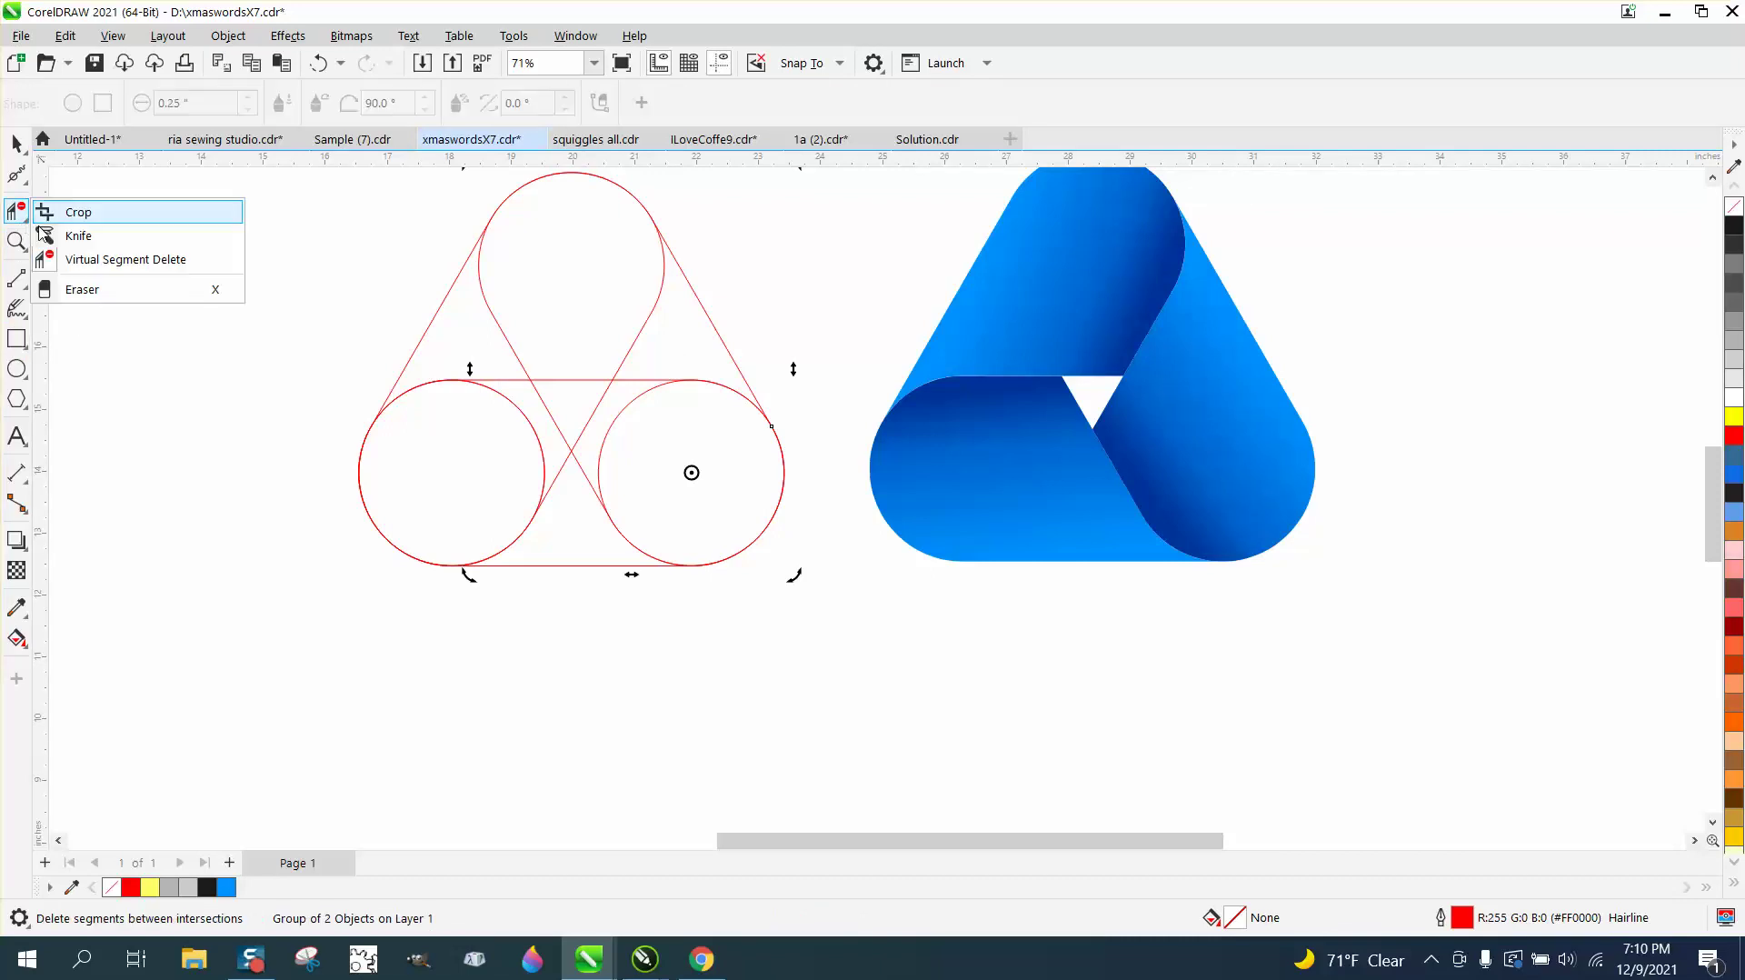
pyautogui.click(79, 261)
pyautogui.click(511, 350)
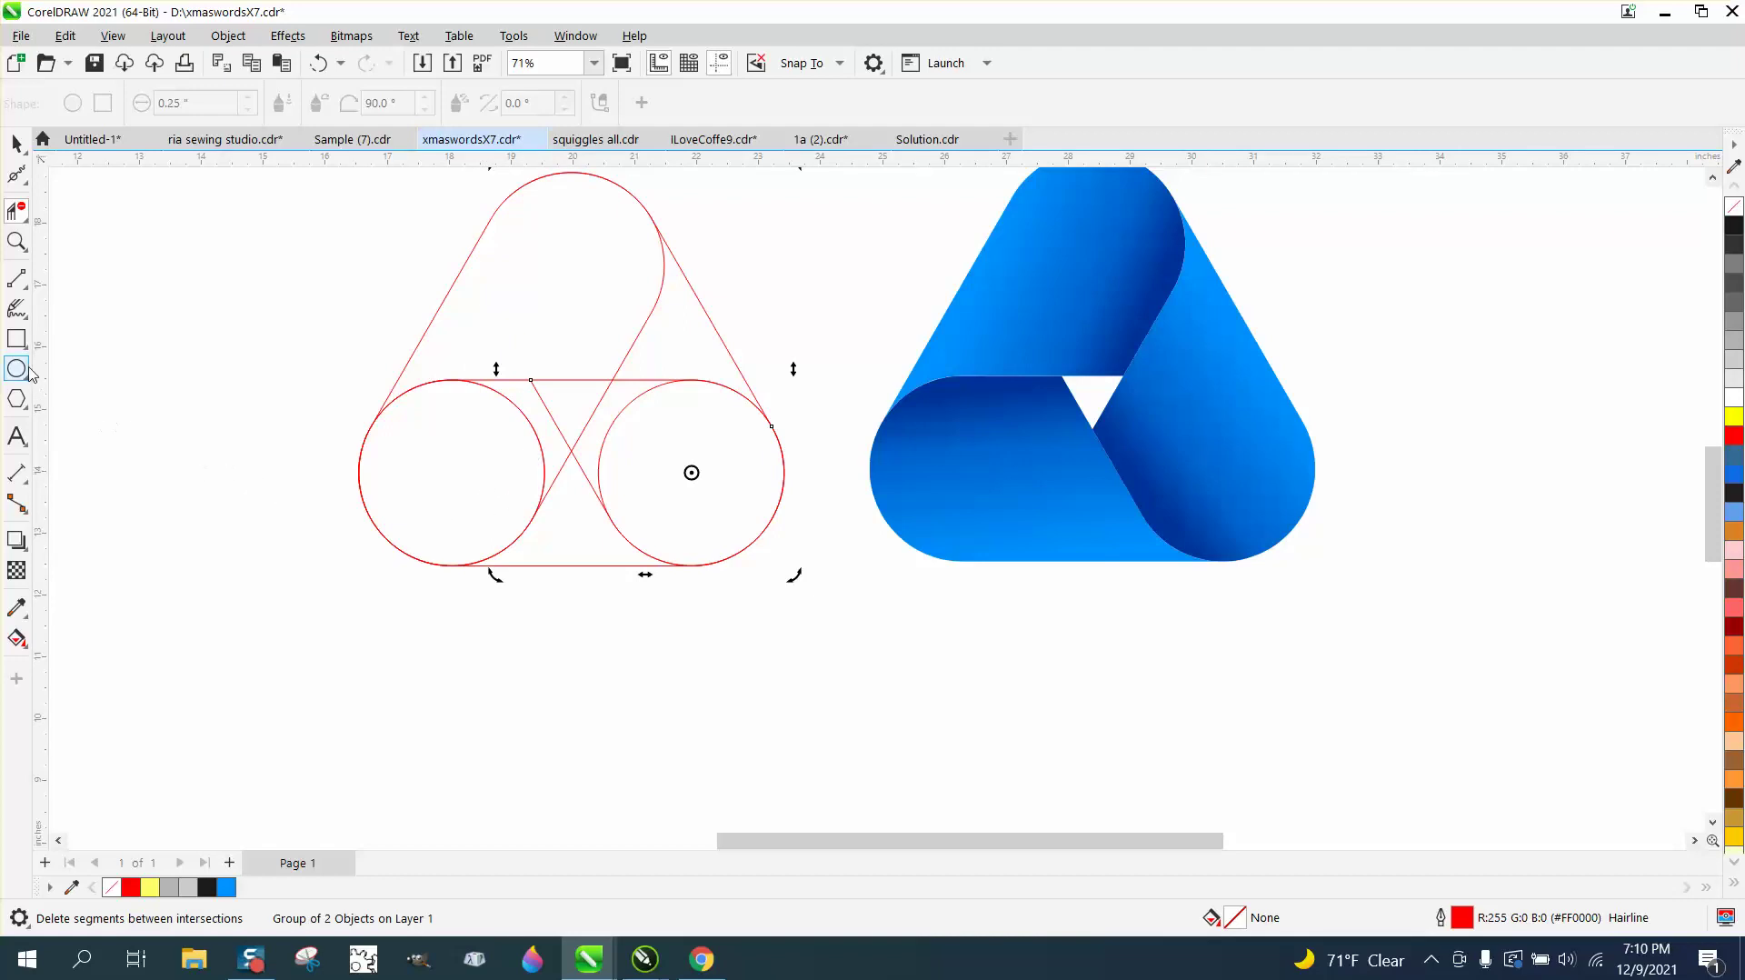
# Step: Smart-fill the central triangle as a new yellow shape and zoom in on it
pyautogui.click(18, 638)
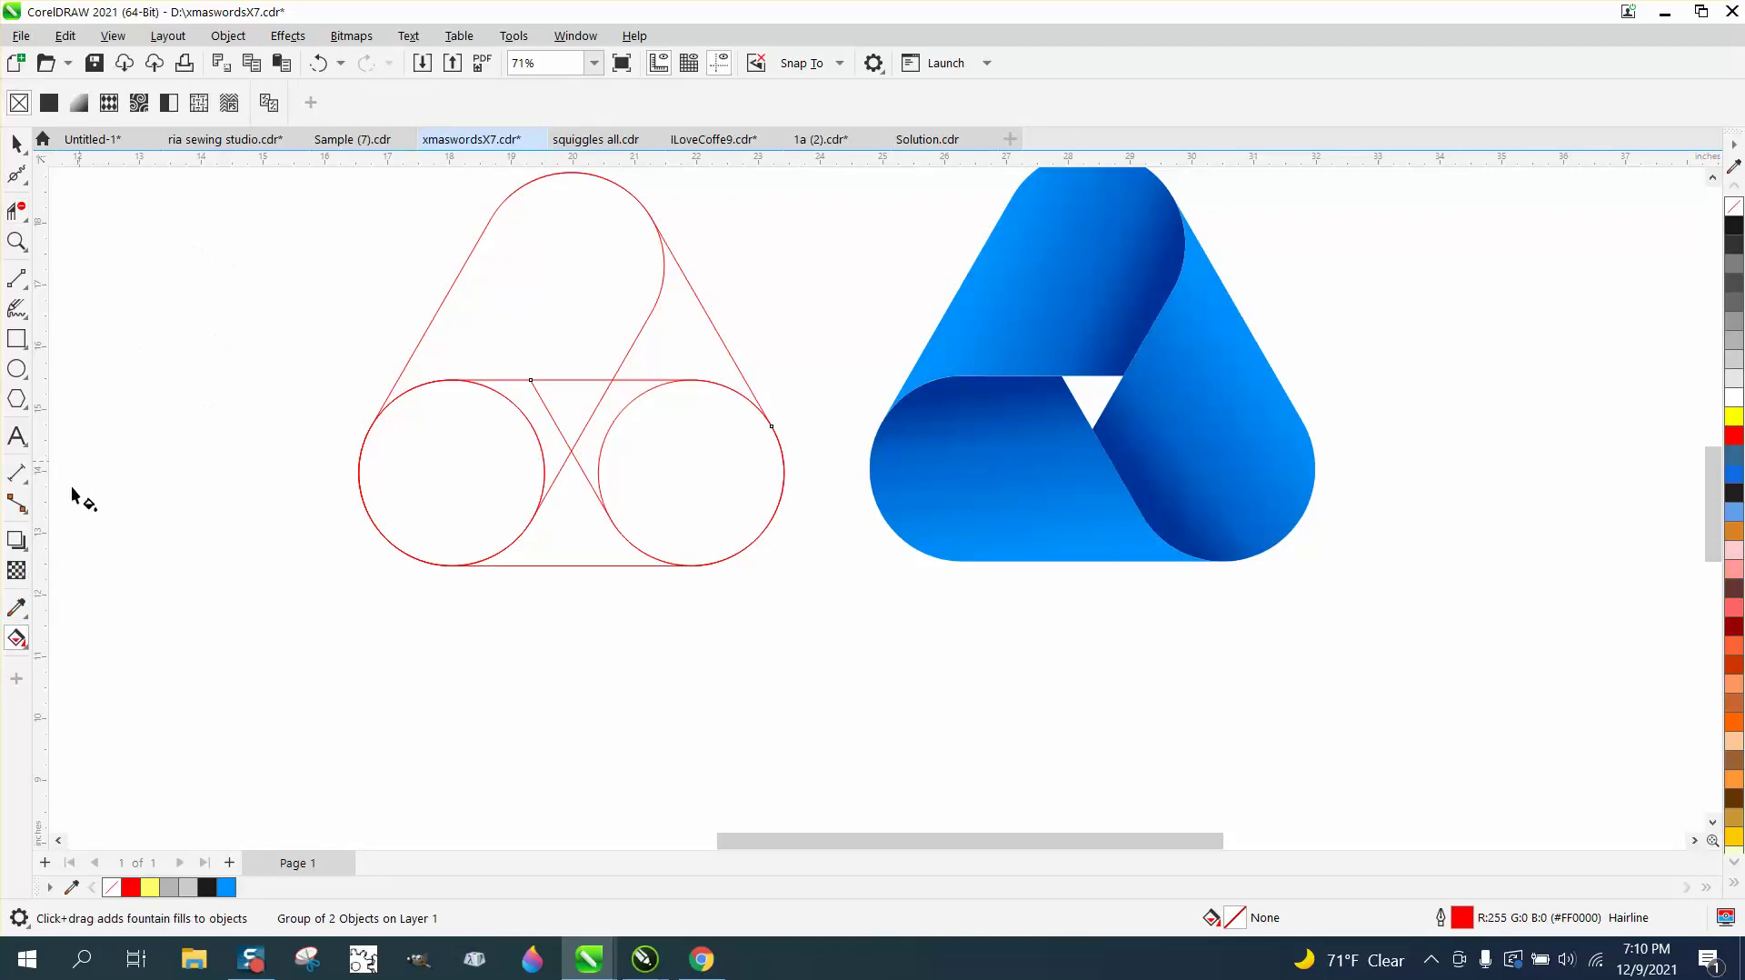
pyautogui.click(25, 649)
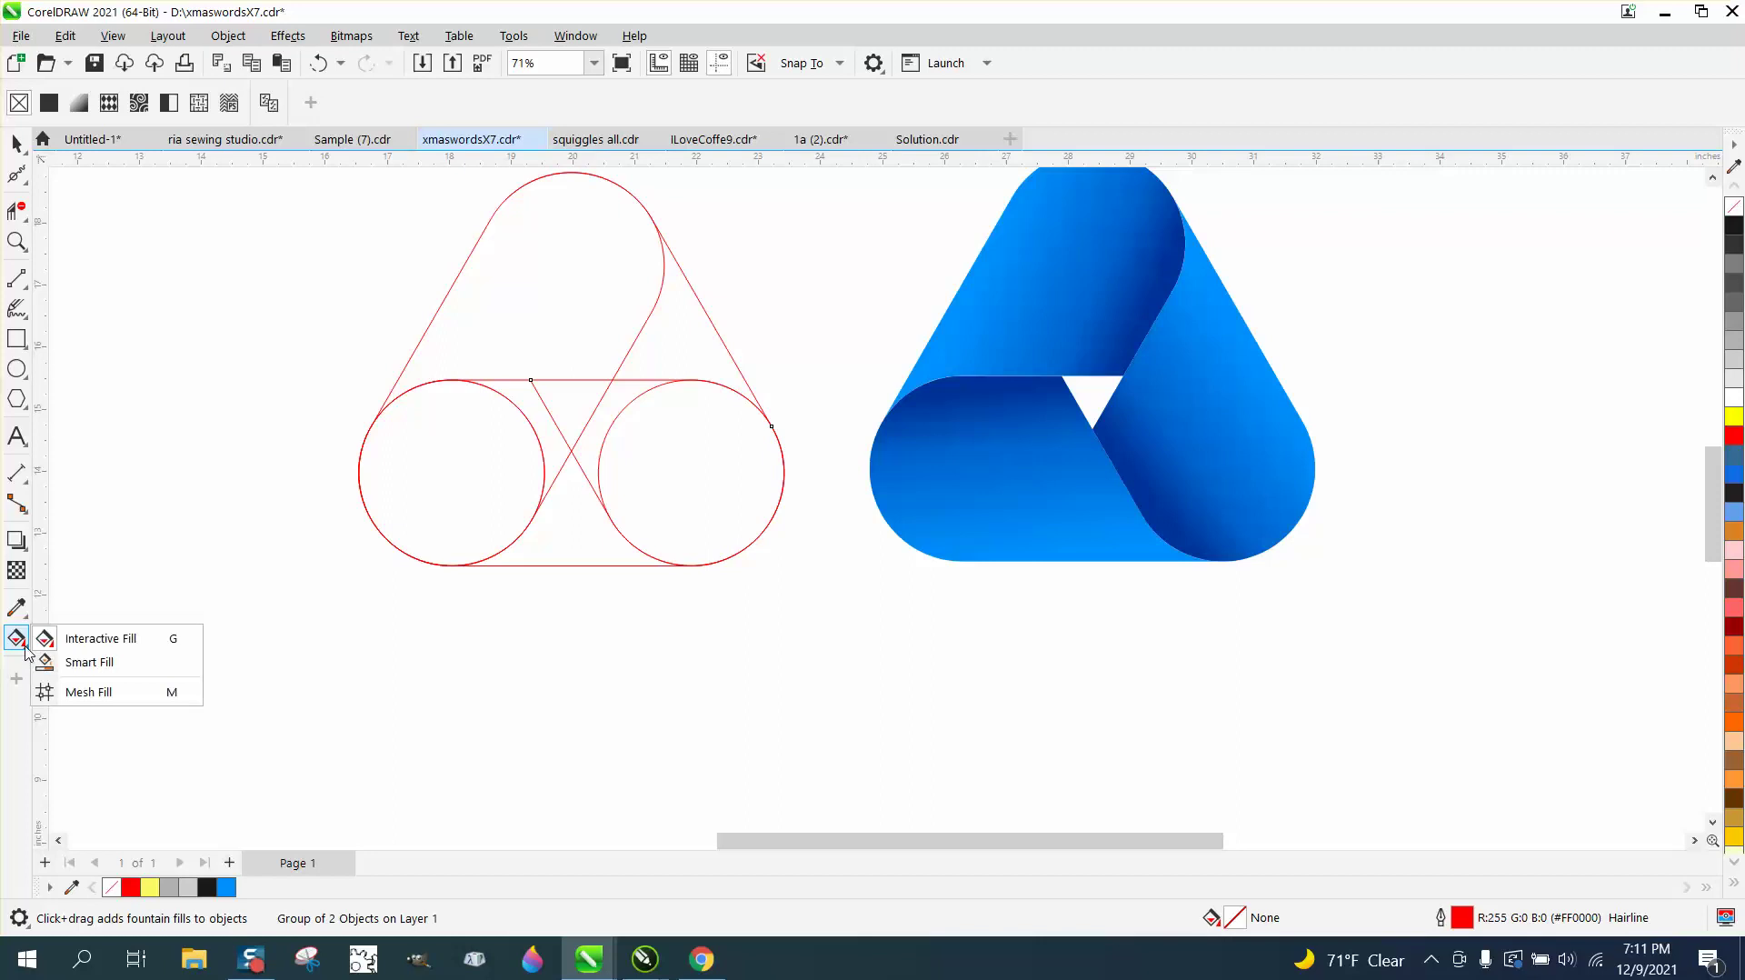
pyautogui.moveTo(9, 291)
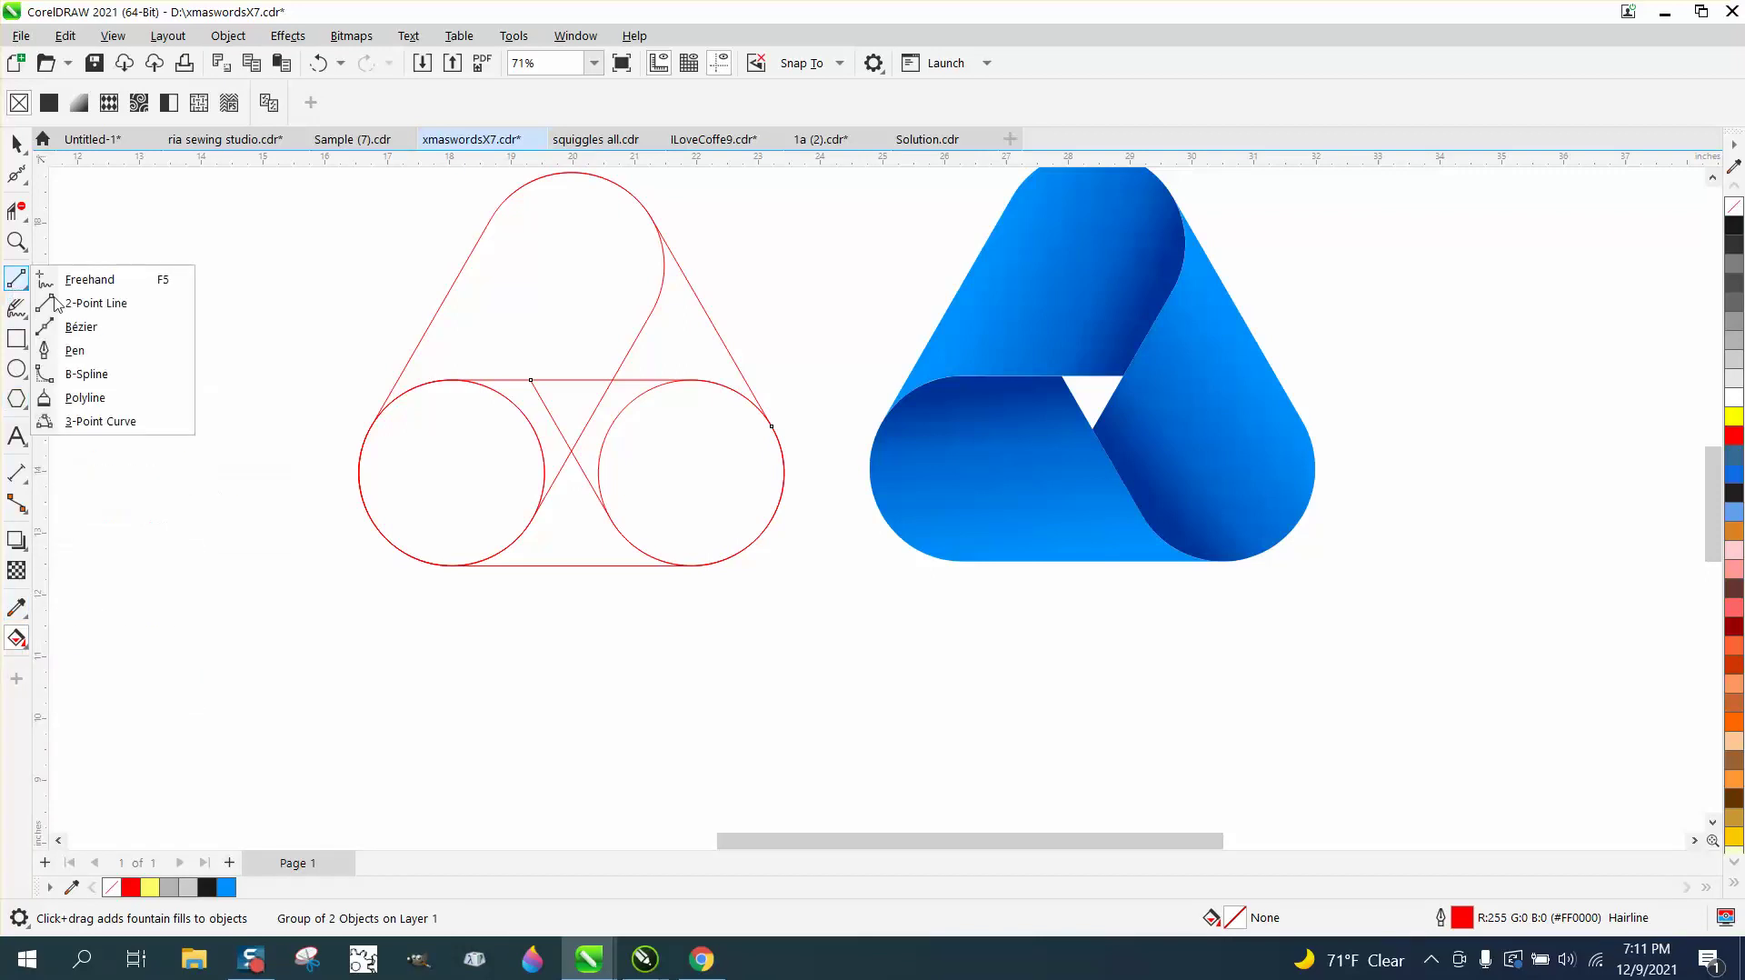
pyautogui.click(16, 638)
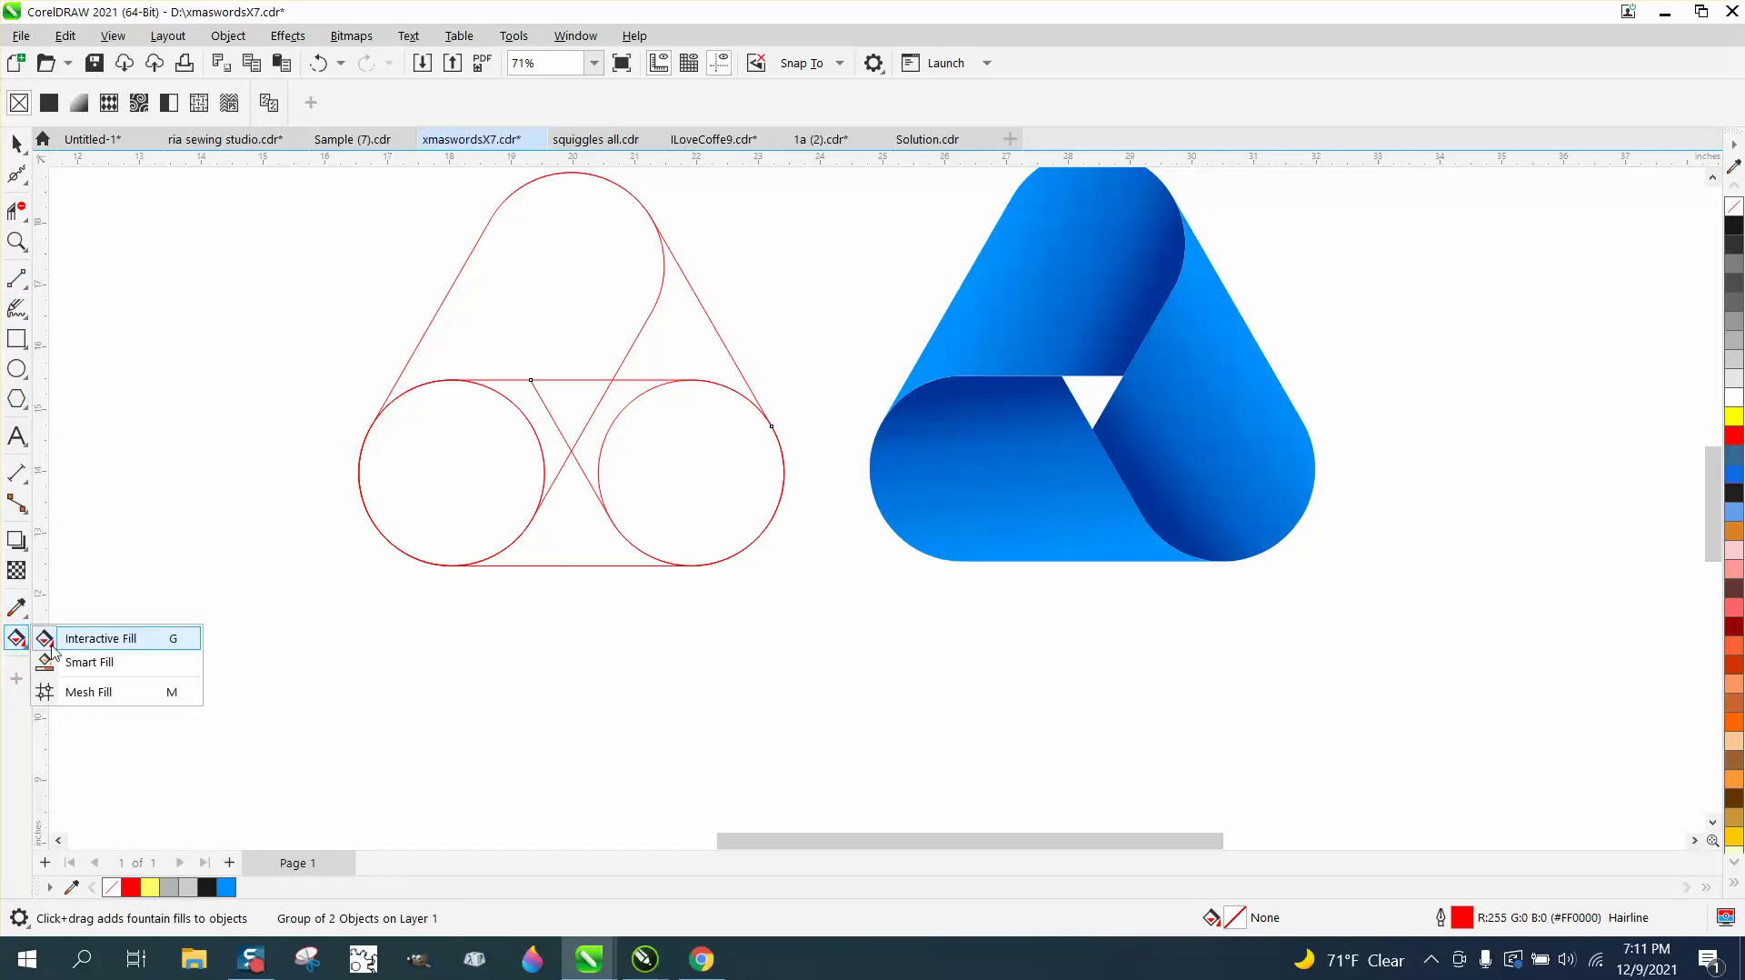
pyautogui.click(82, 657)
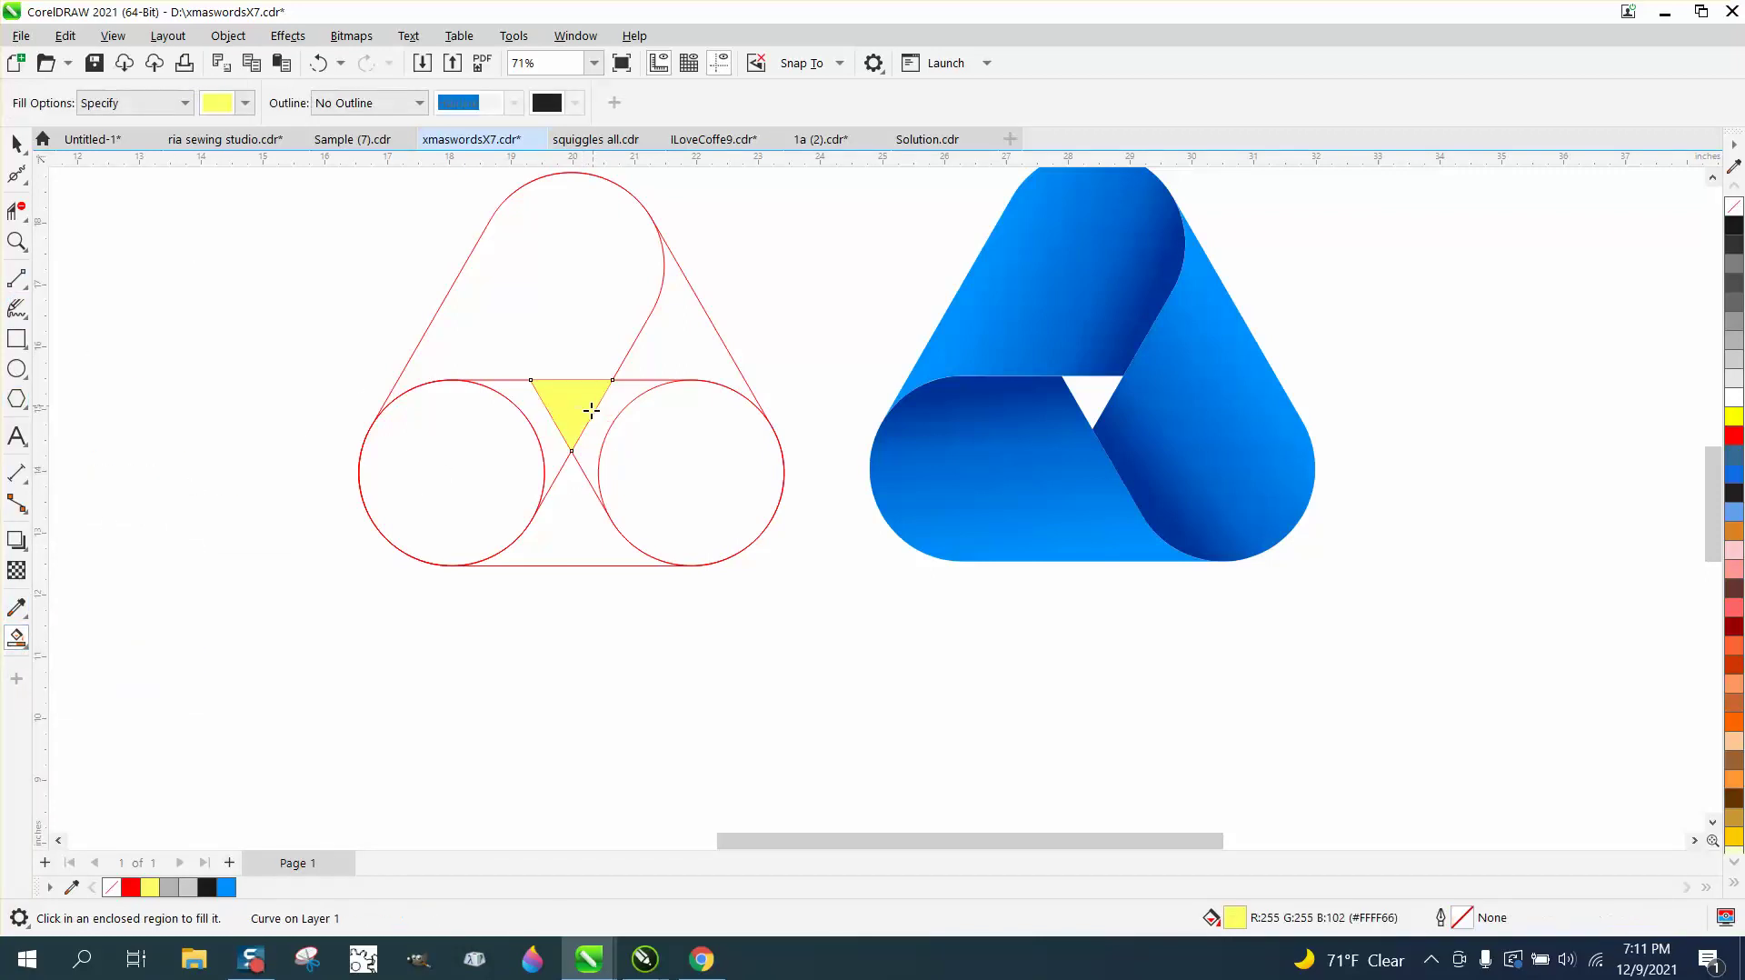
pyautogui.click(17, 240)
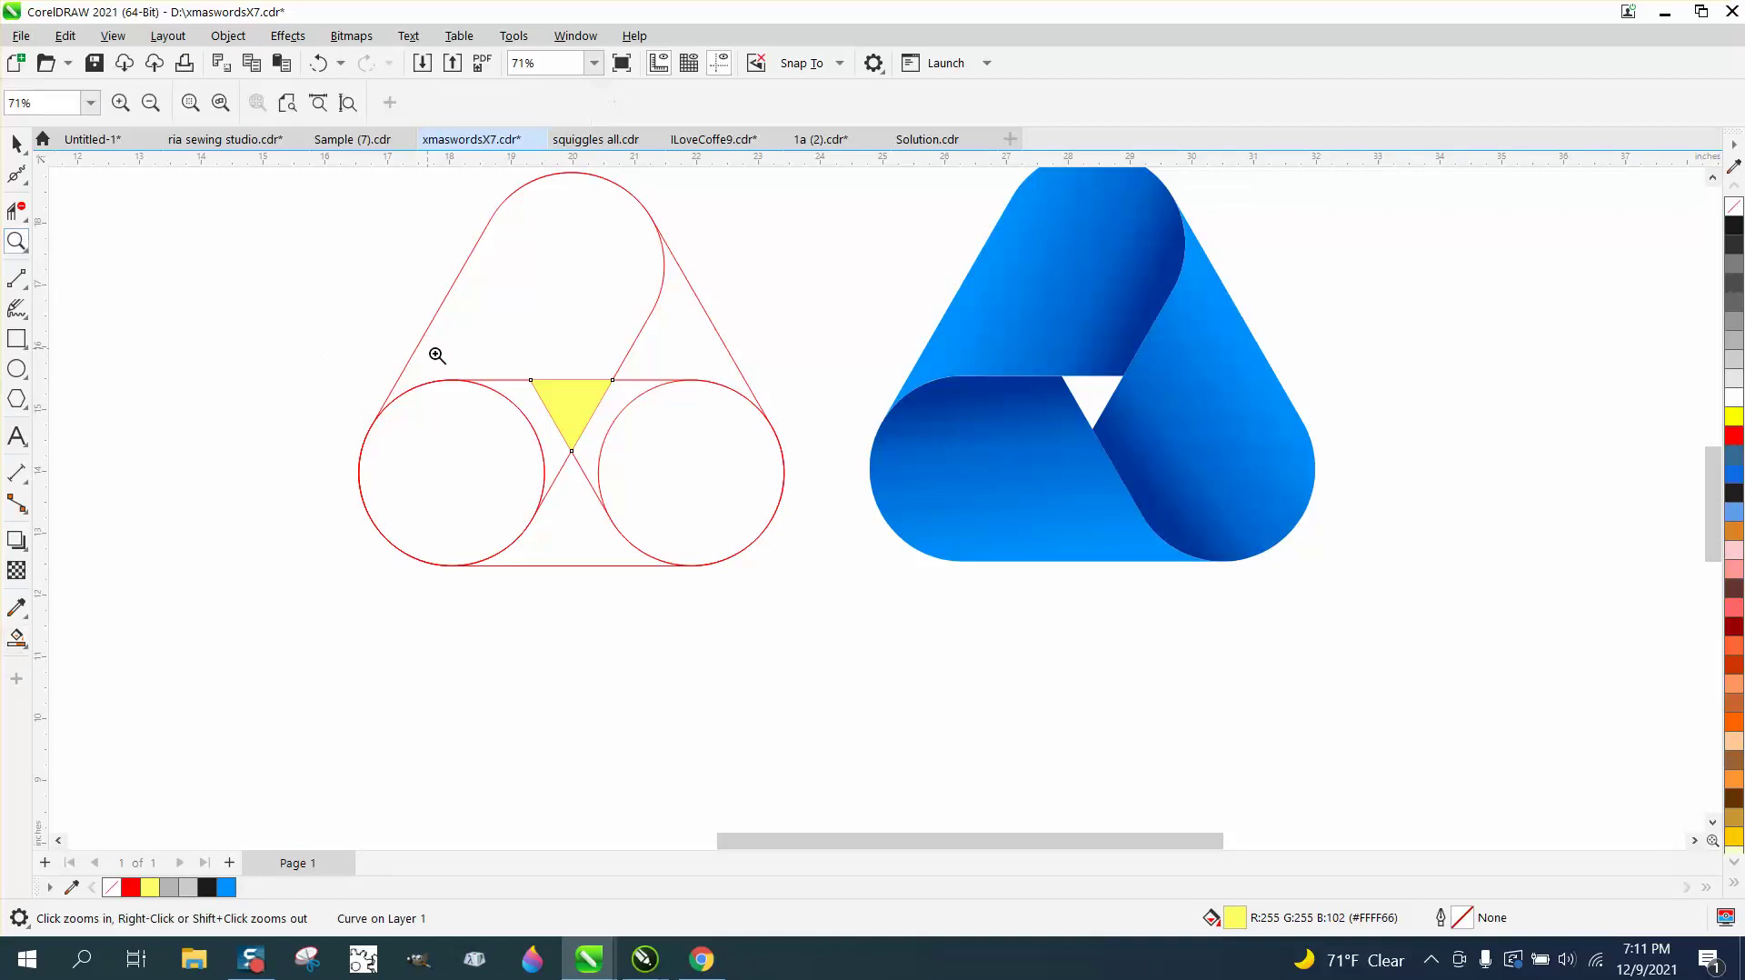
pyautogui.moveTo(438, 355); pyautogui.dragTo(838, 576)
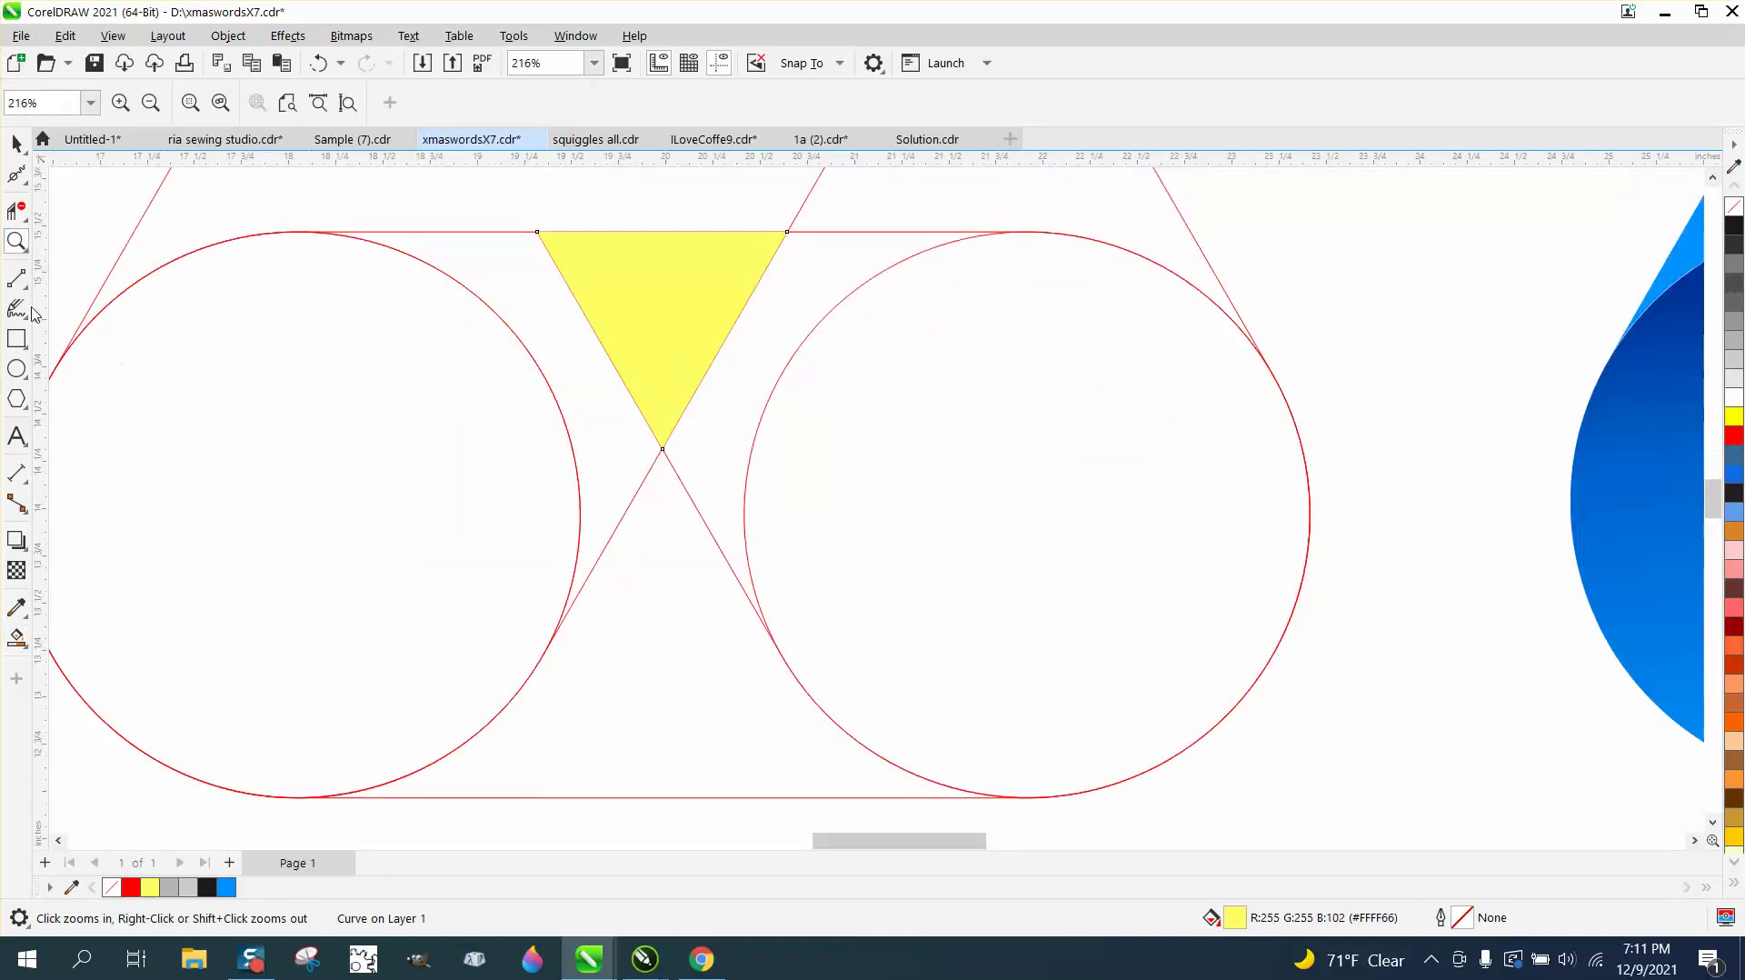
# Step: Draw two crossing 2-point lines from edge midpoints to the opposite top corners, discarding the vertical one
pyautogui.click(21, 283)
pyautogui.click(91, 300)
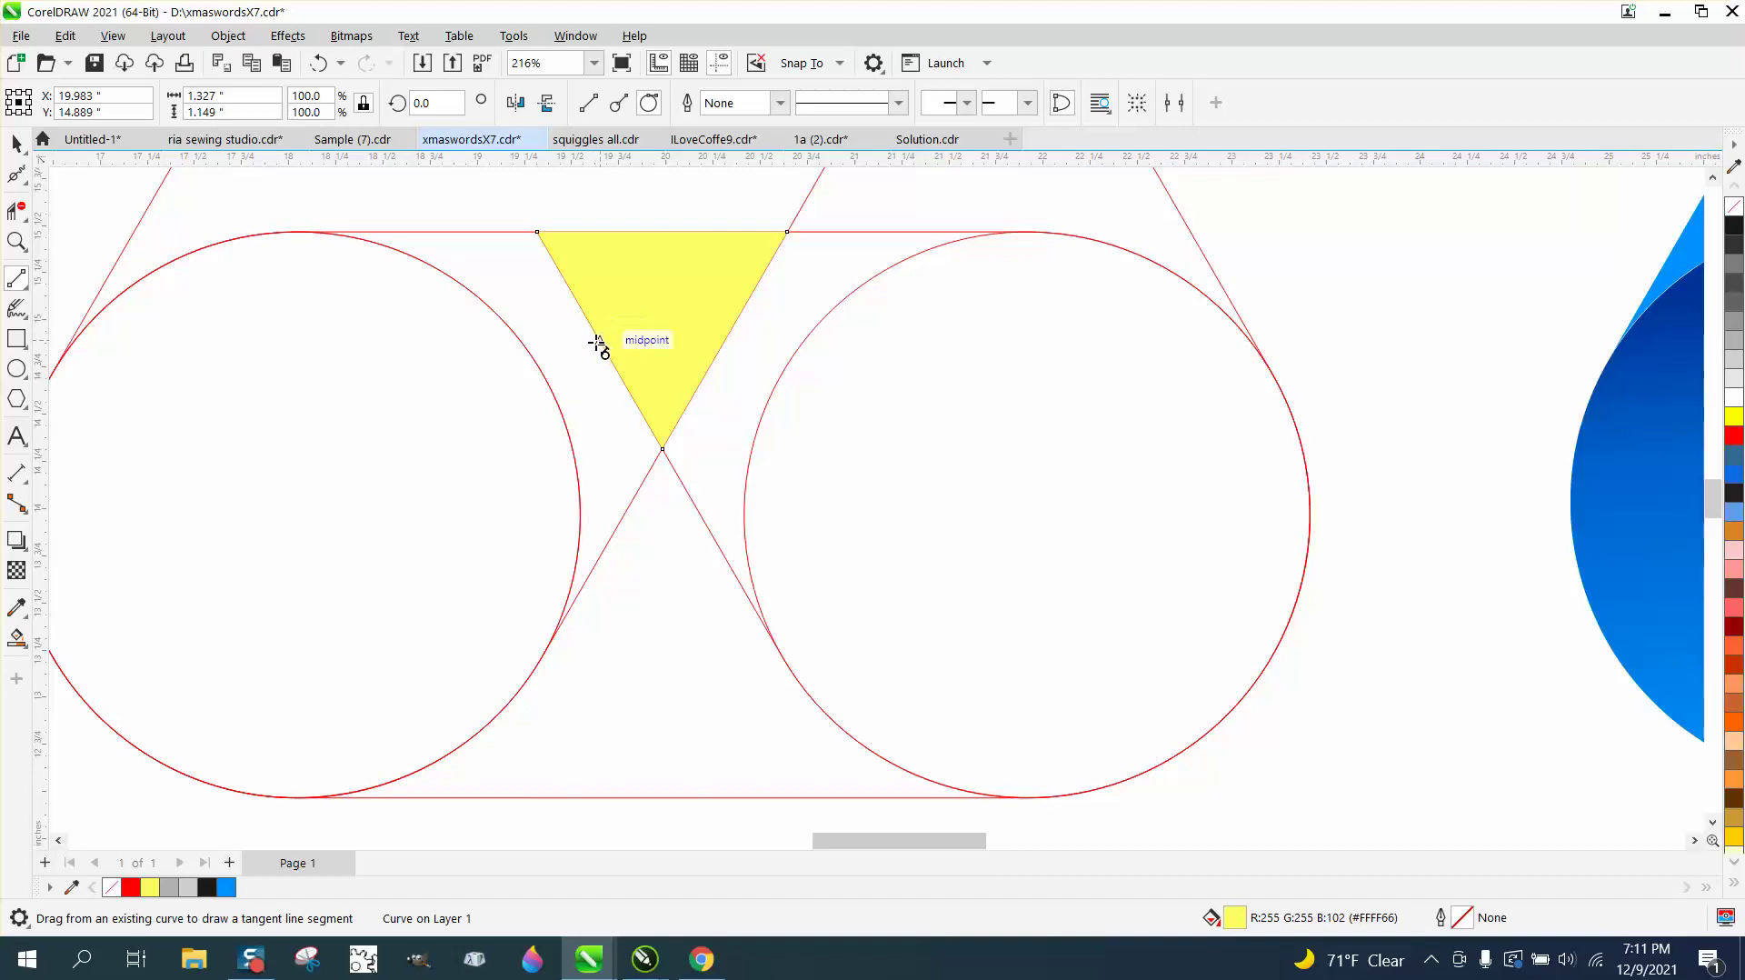
pyautogui.moveTo(599, 340); pyautogui.dragTo(788, 233)
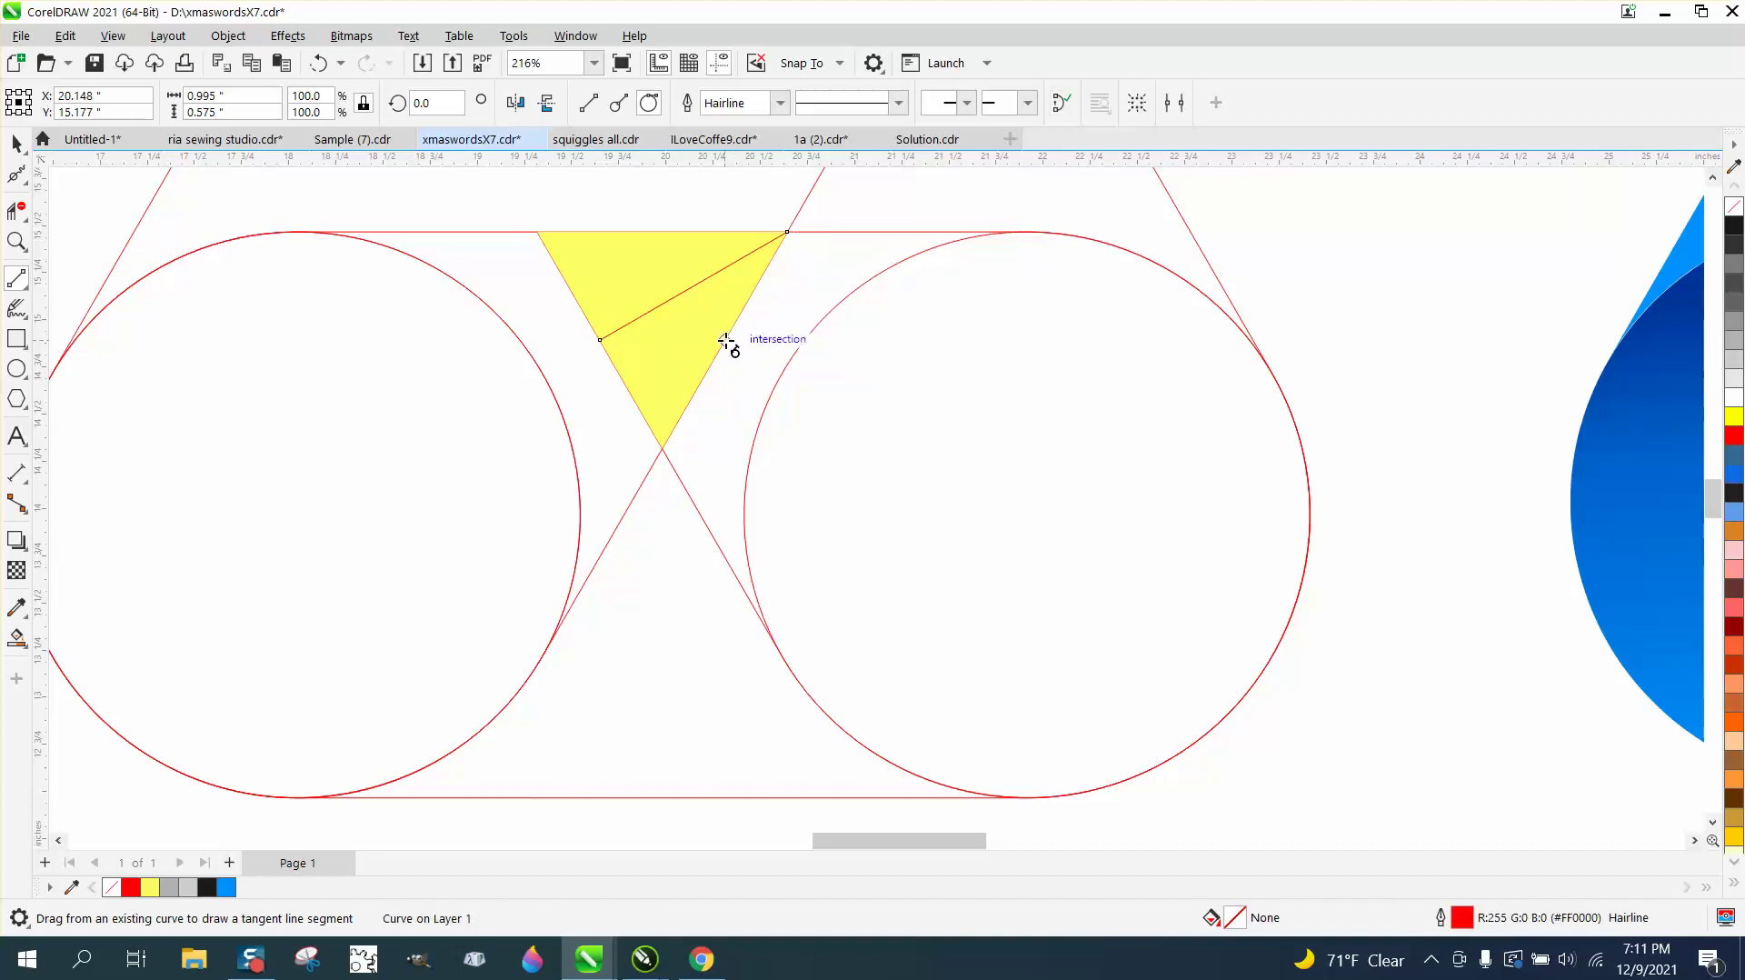
pyautogui.moveTo(725, 340); pyautogui.dragTo(538, 233)
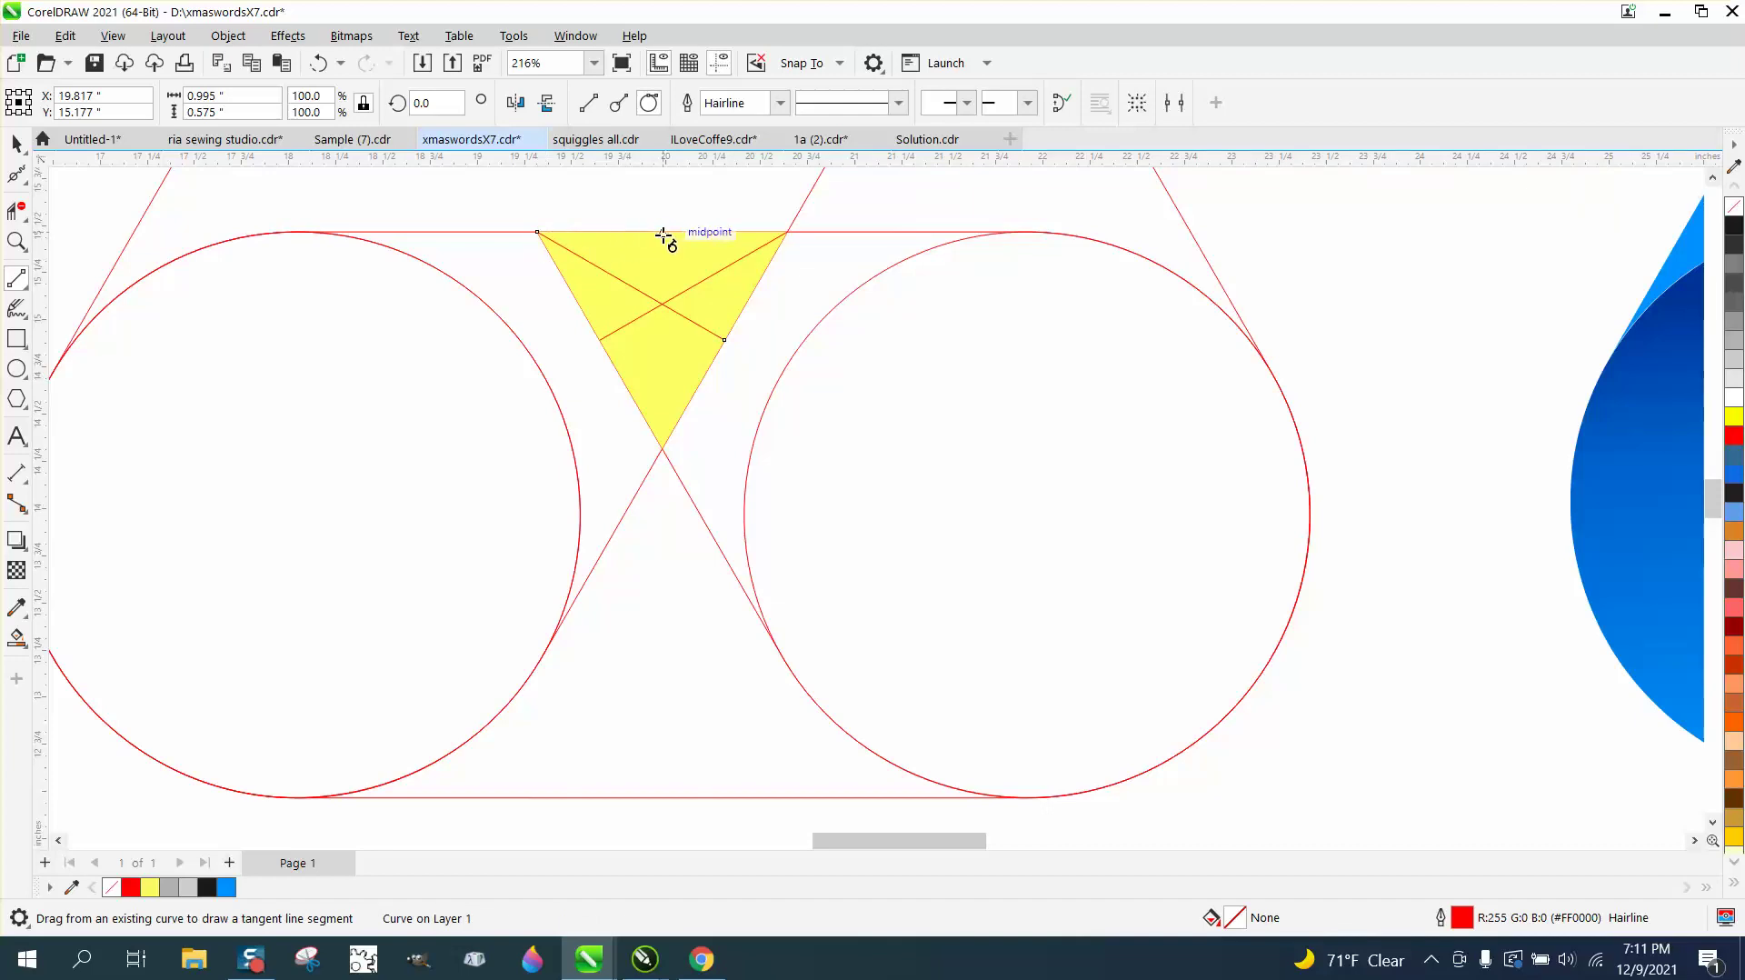
pyautogui.moveTo(663, 233); pyautogui.dragTo(661, 445)
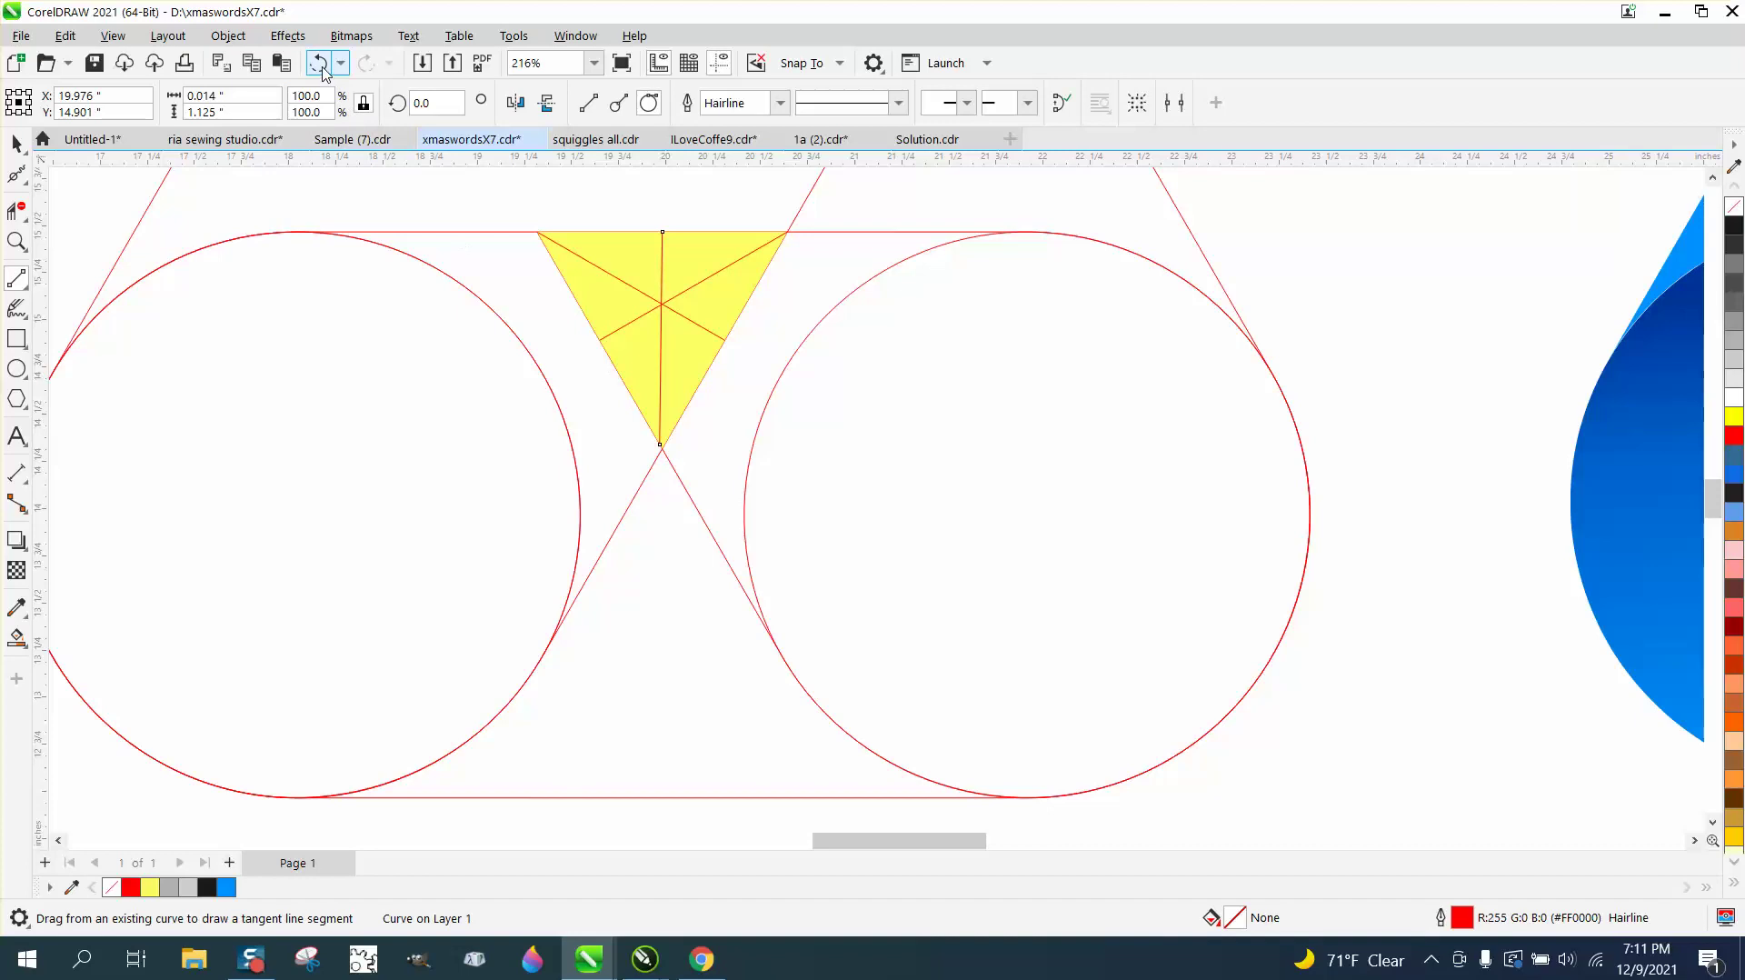
pyautogui.click(320, 63)
pyautogui.click(18, 144)
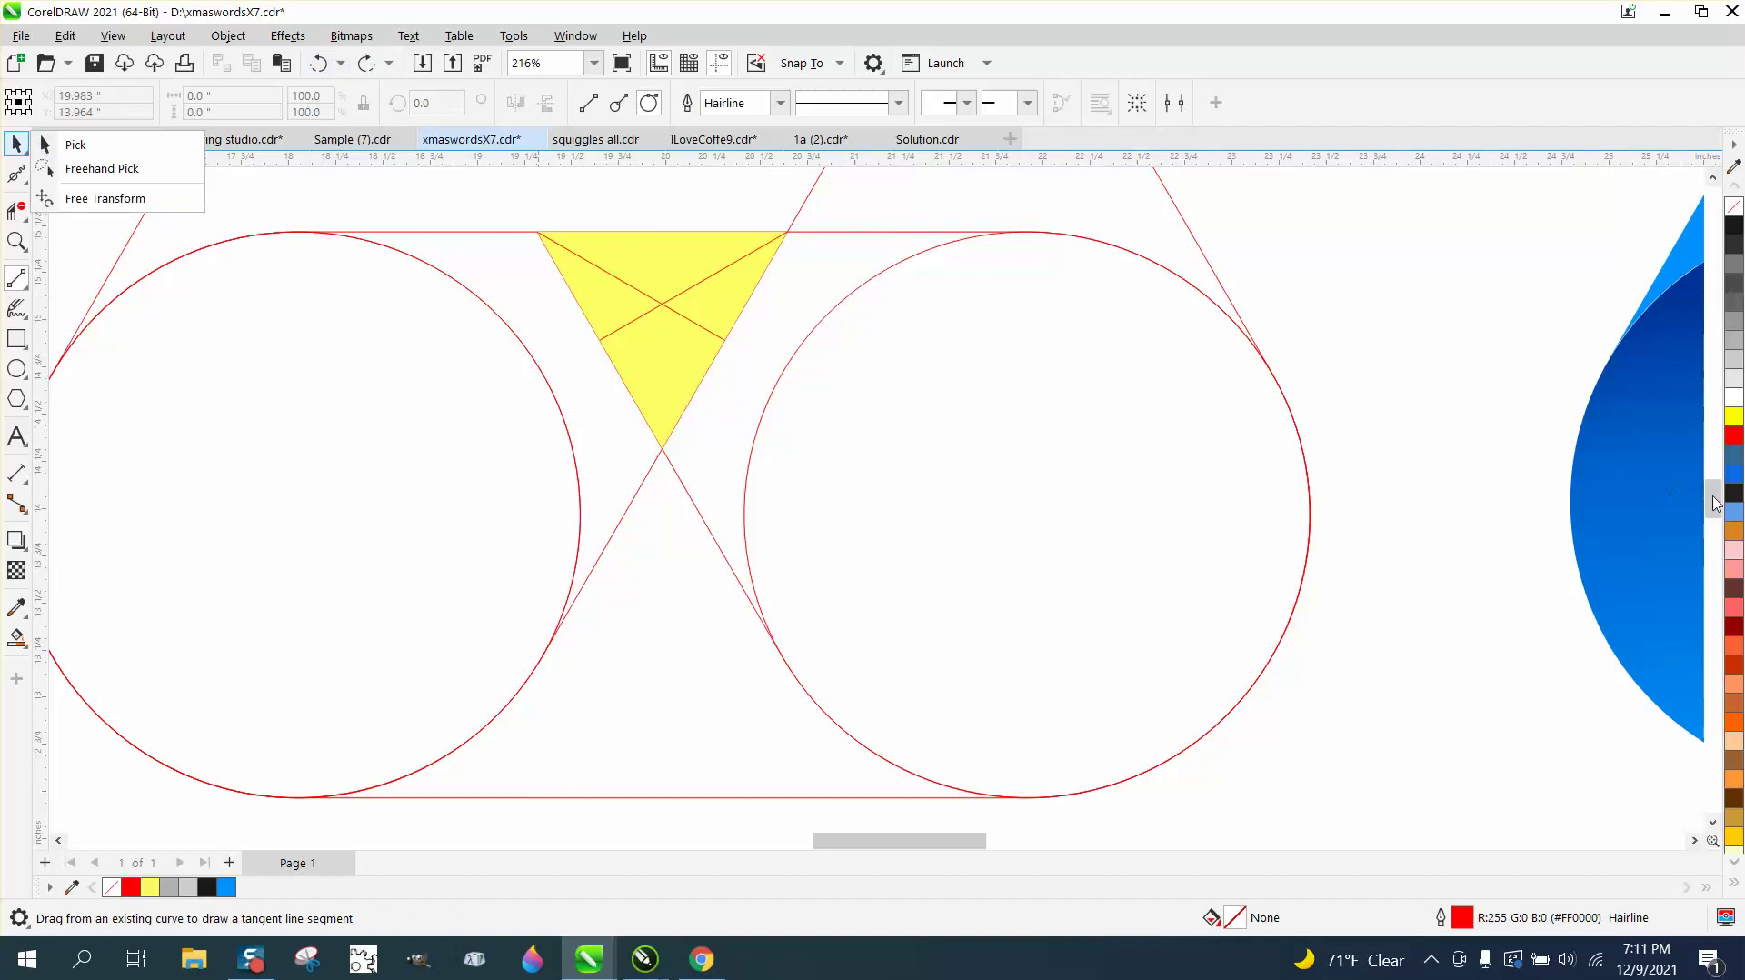
# Step: Smart-fill the upper rounded band as a new light-blue (#629FED) shape
pyautogui.scroll(-4, 840, 380)
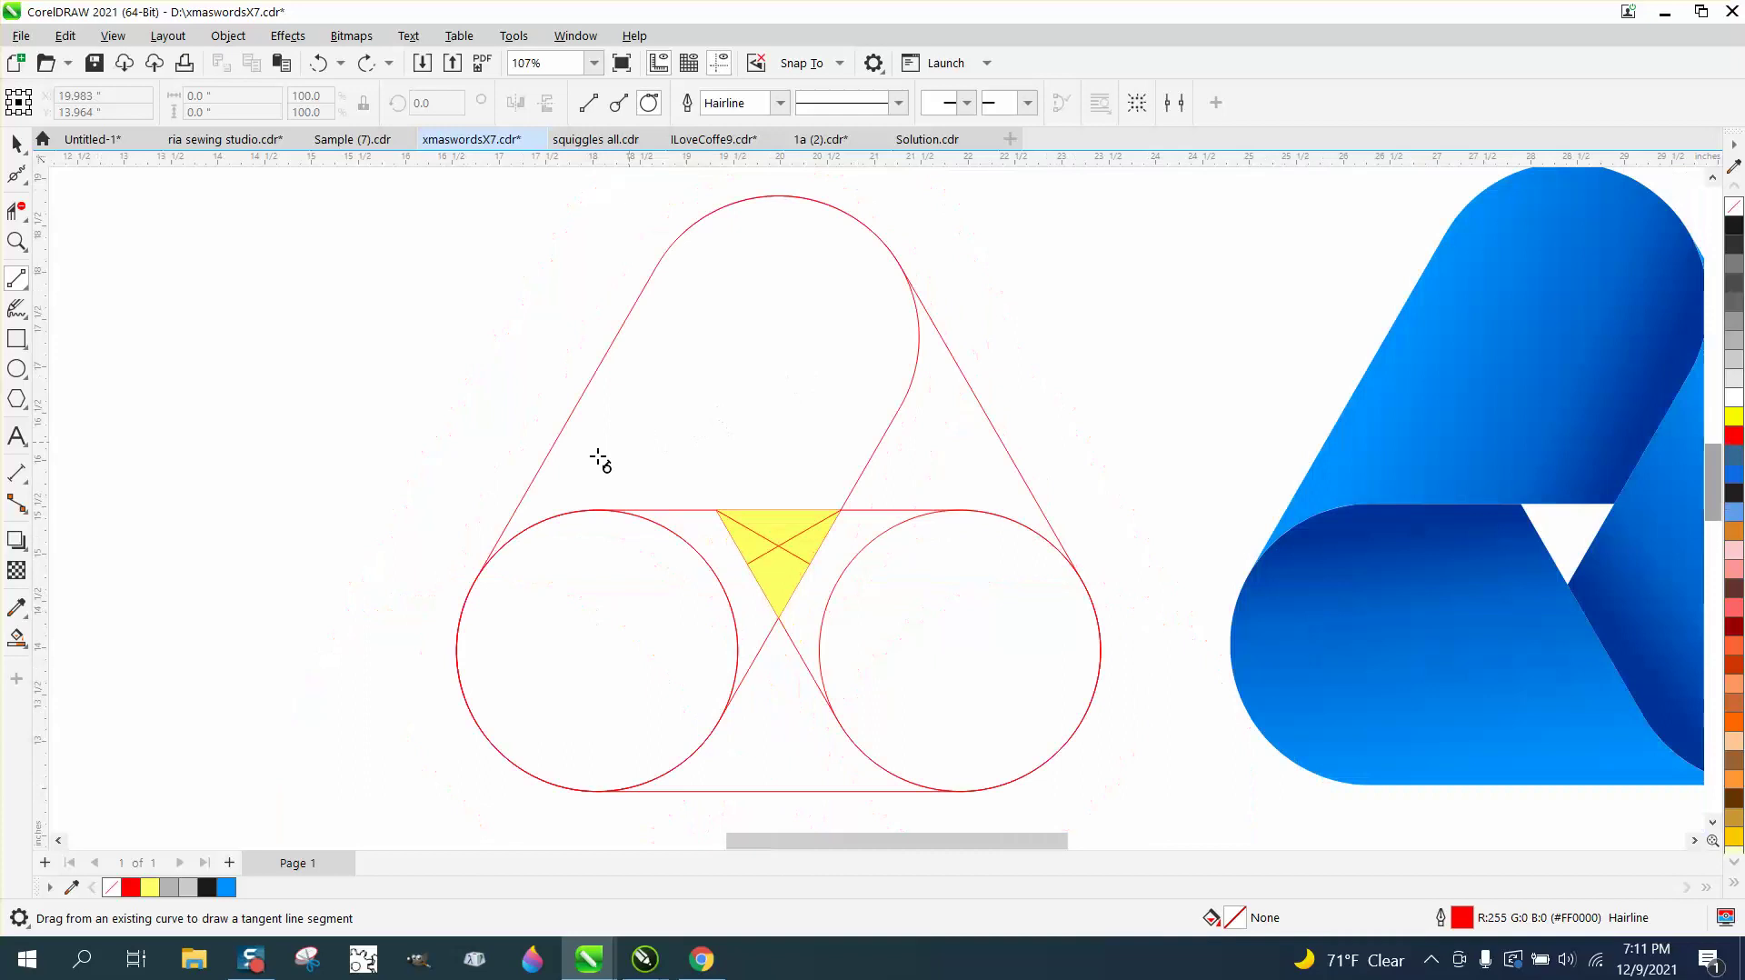
pyautogui.click(17, 637)
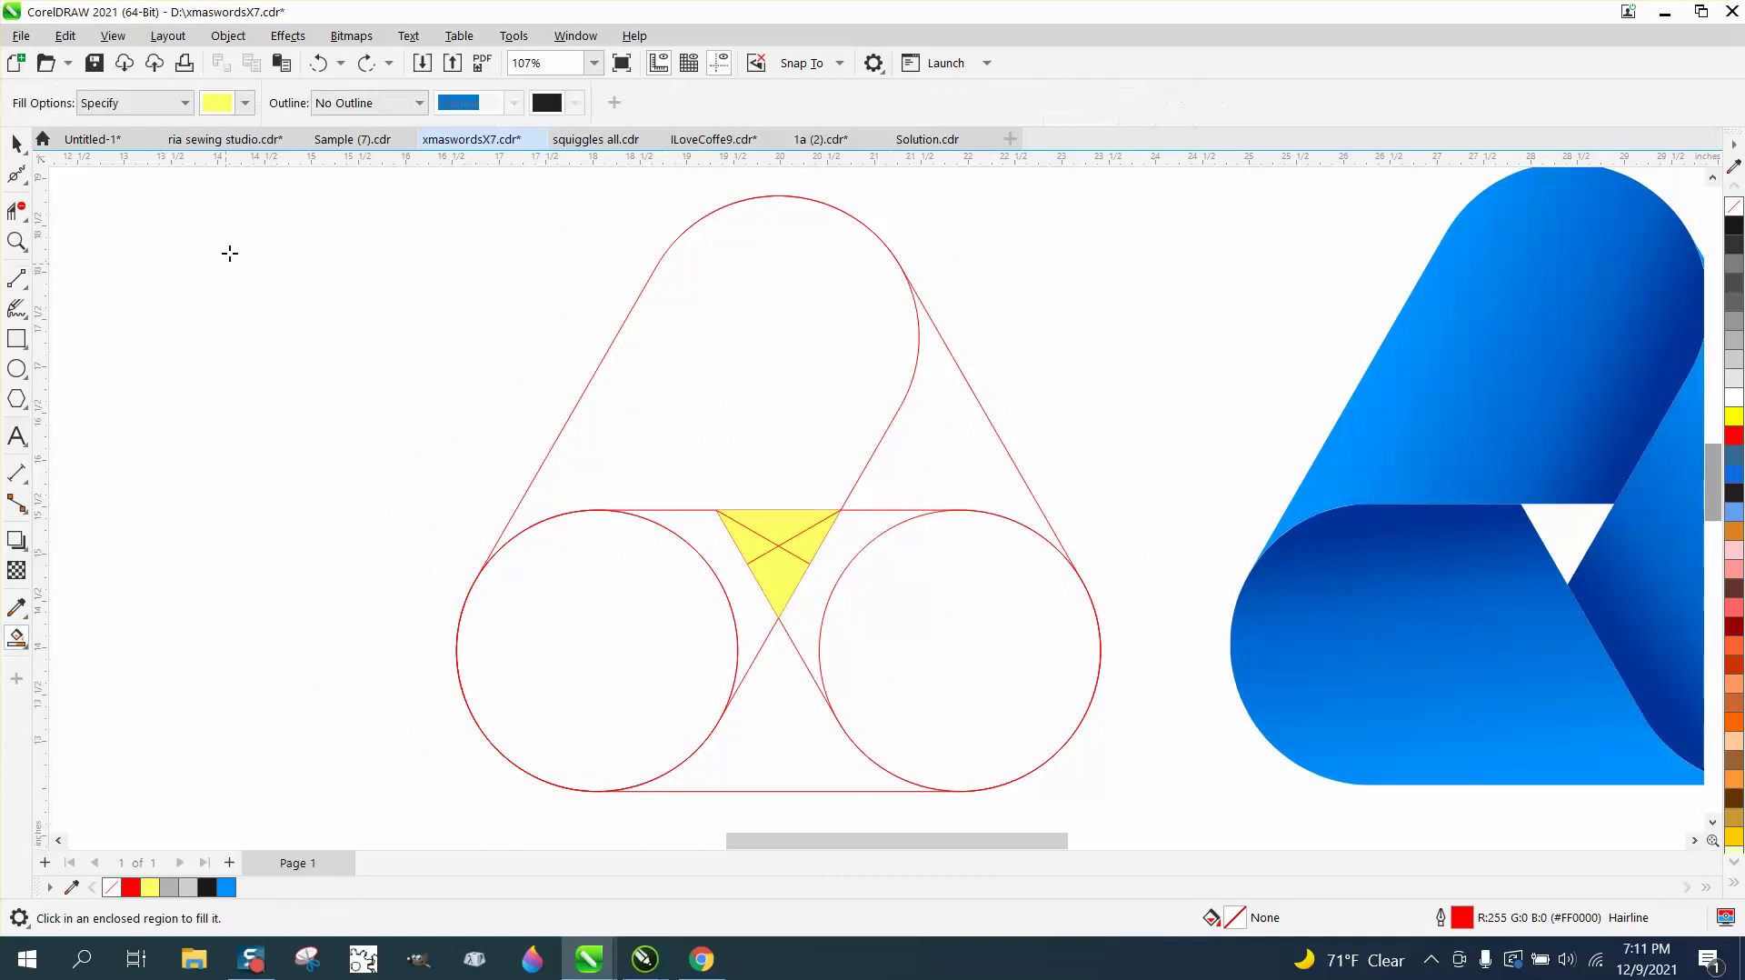
pyautogui.click(245, 102)
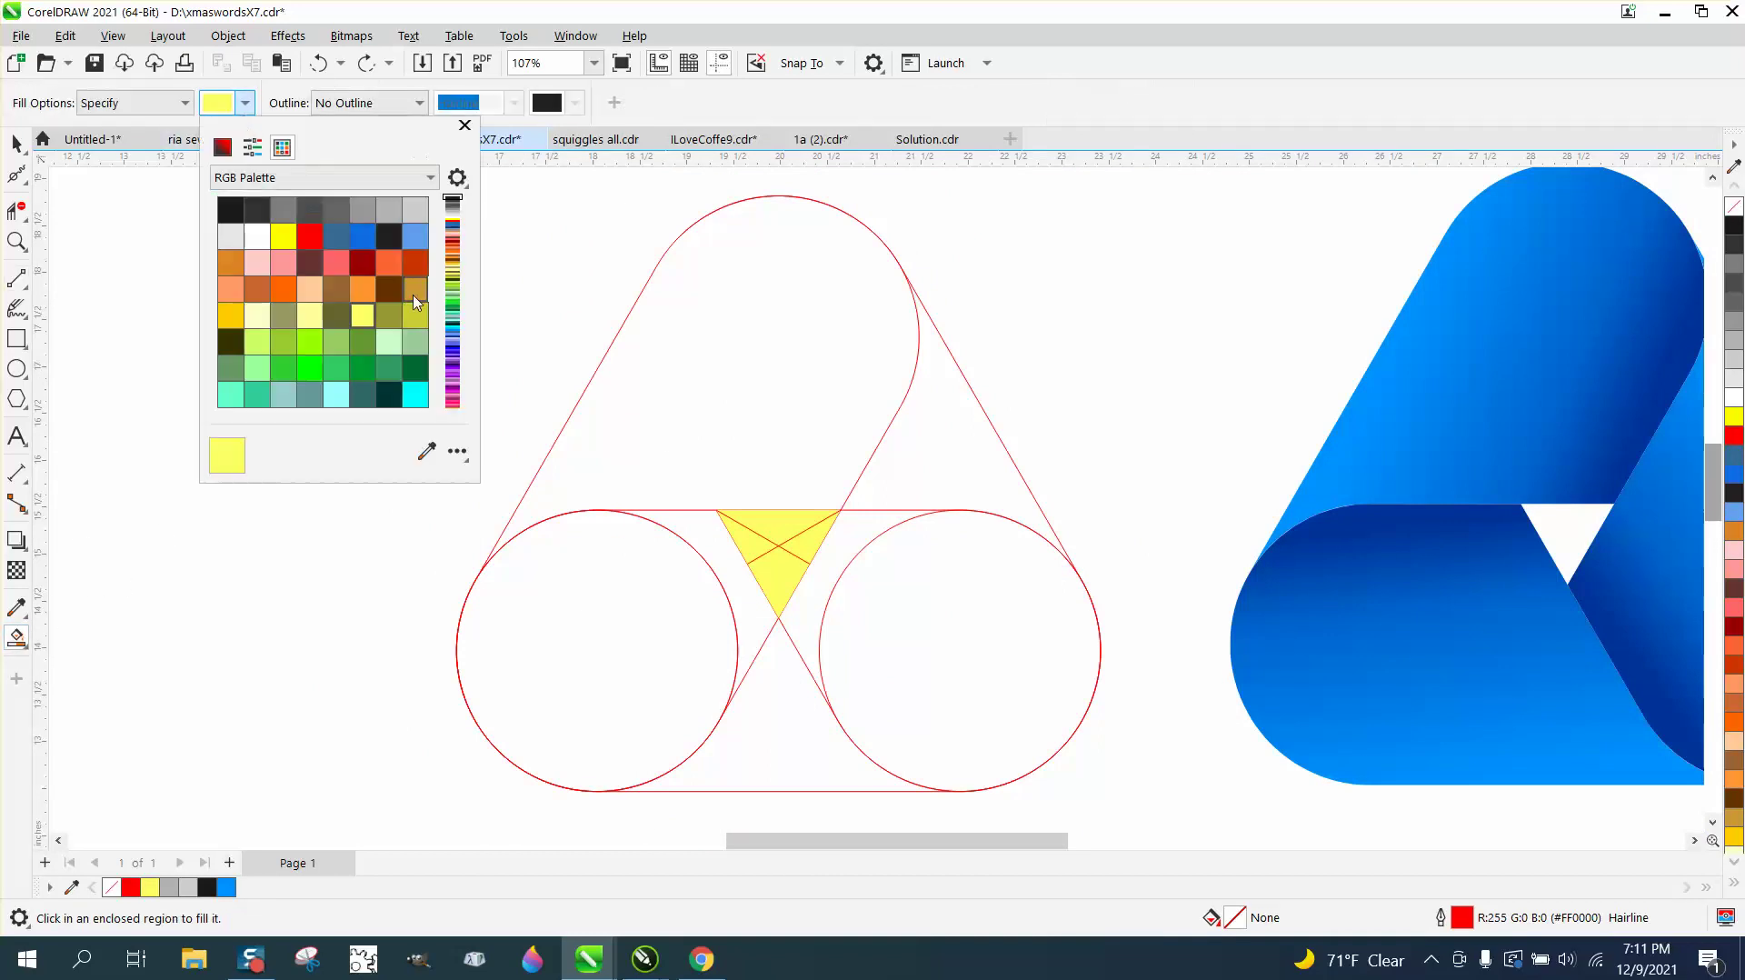
pyautogui.click(418, 237)
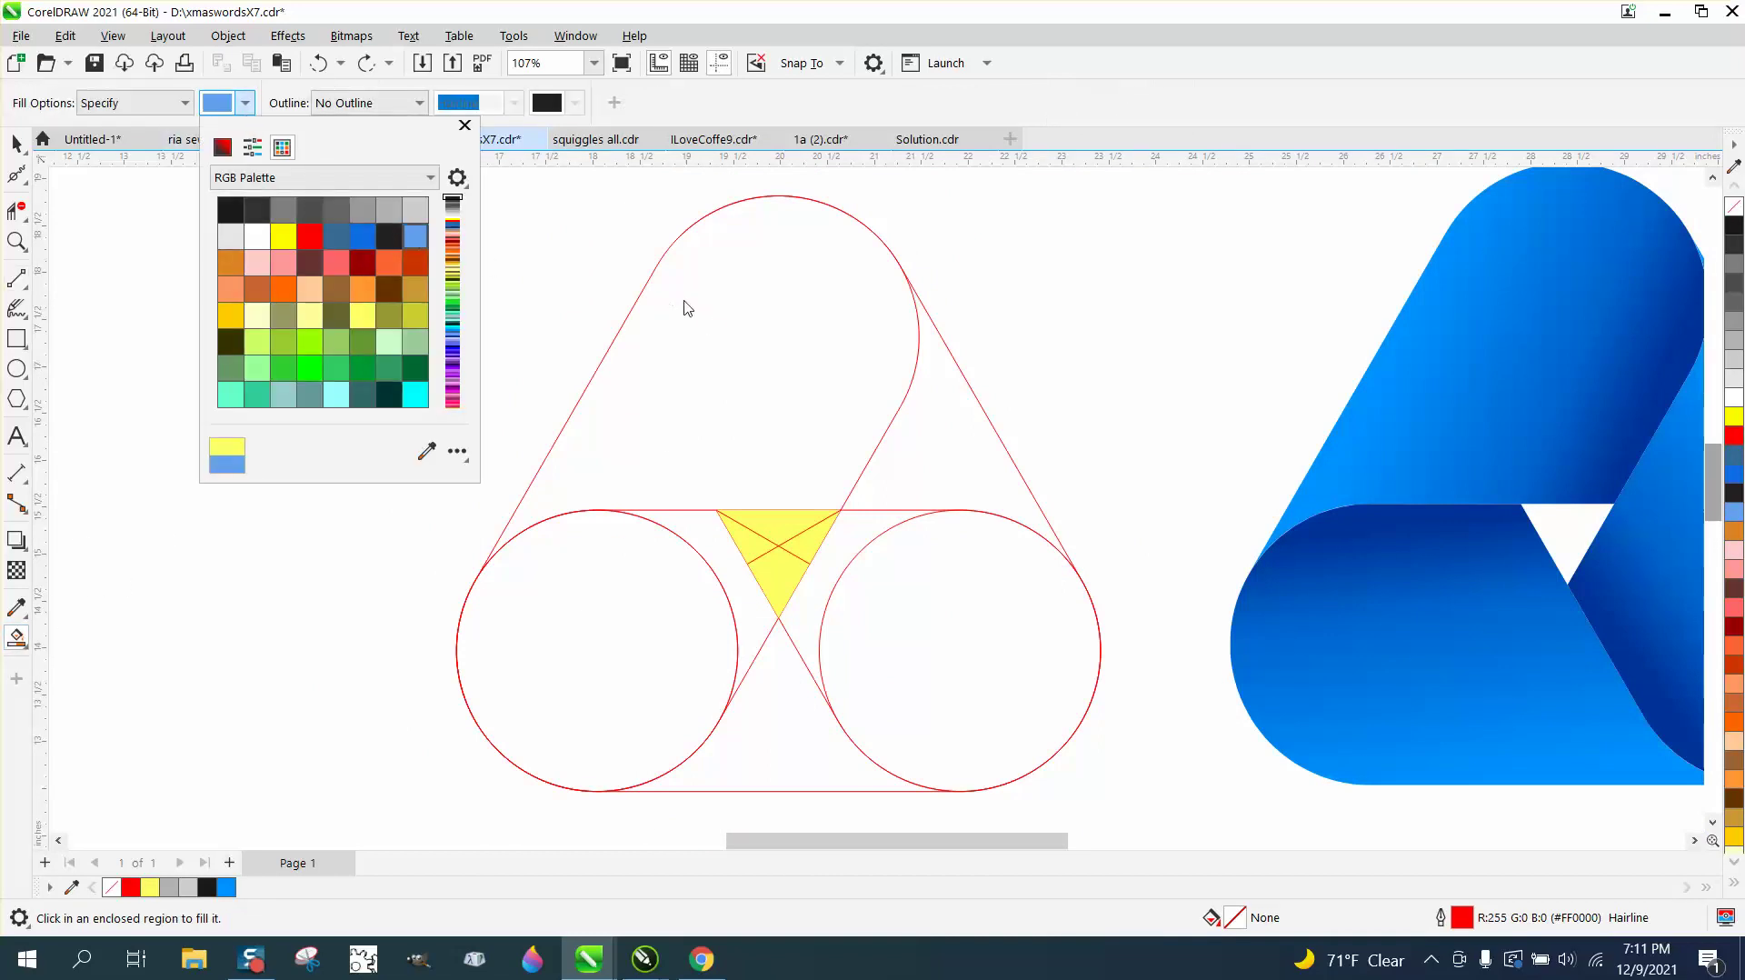
pyautogui.click(704, 315)
pyautogui.click(711, 315)
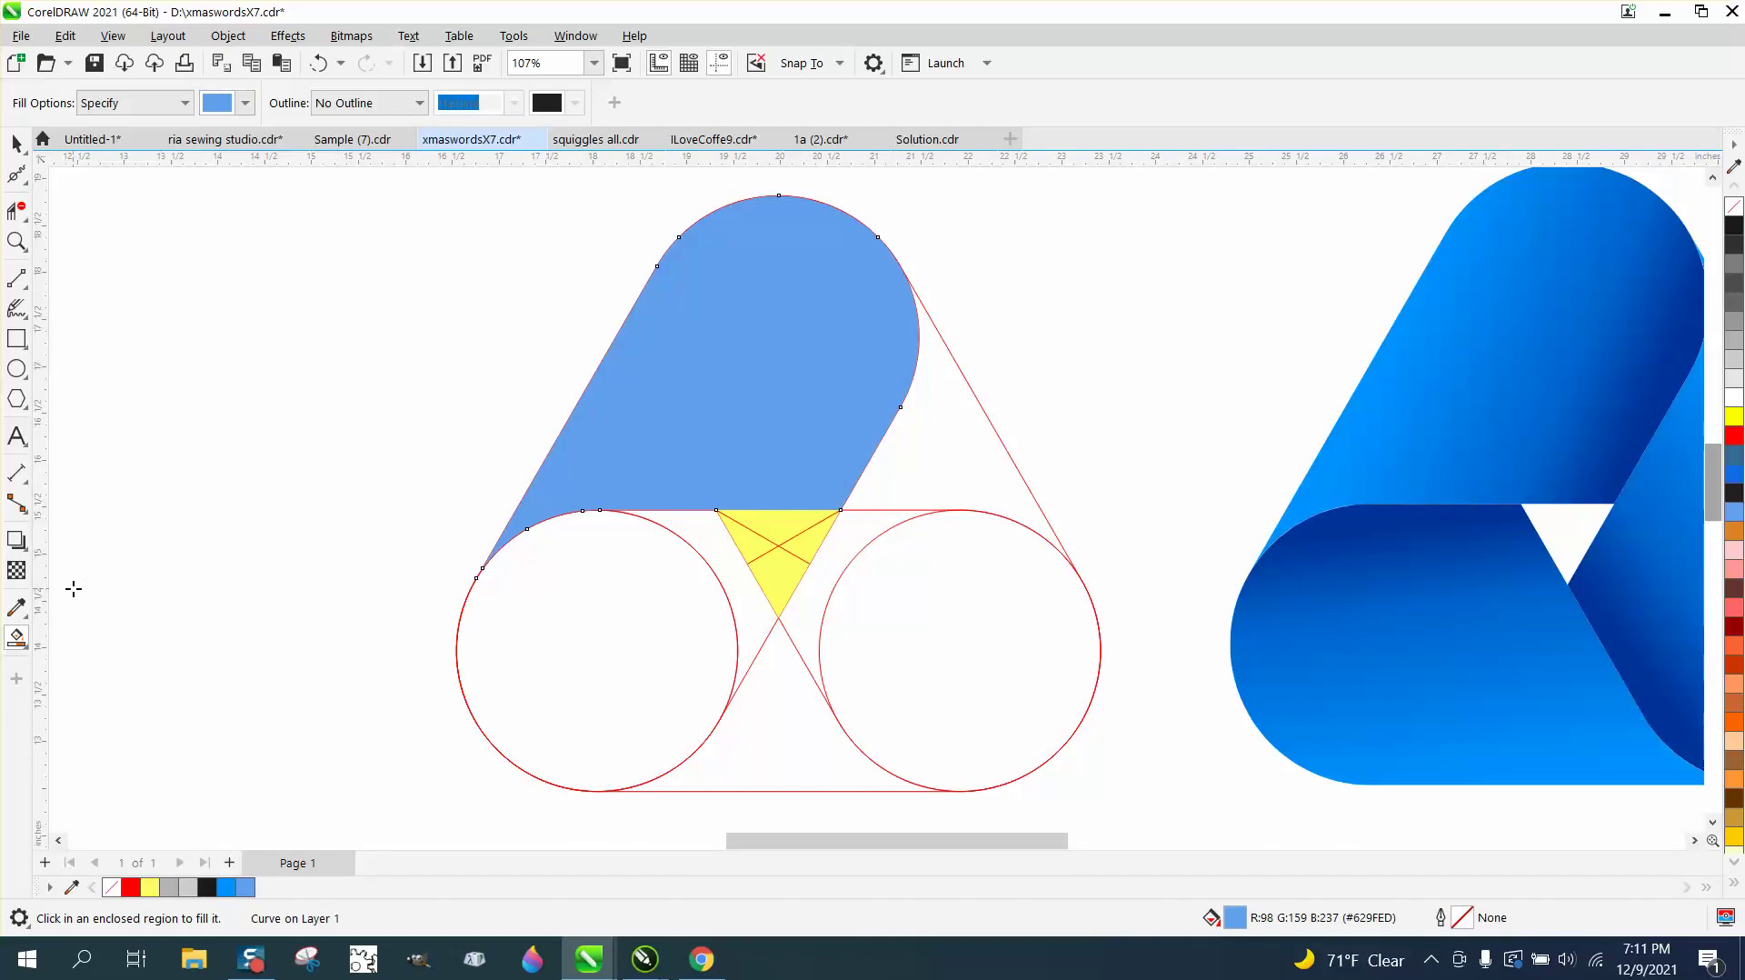
pyautogui.click(32, 654)
# Step: Give the light-blue band a linear fountain fill ending in steel blue
pyautogui.click(68, 635)
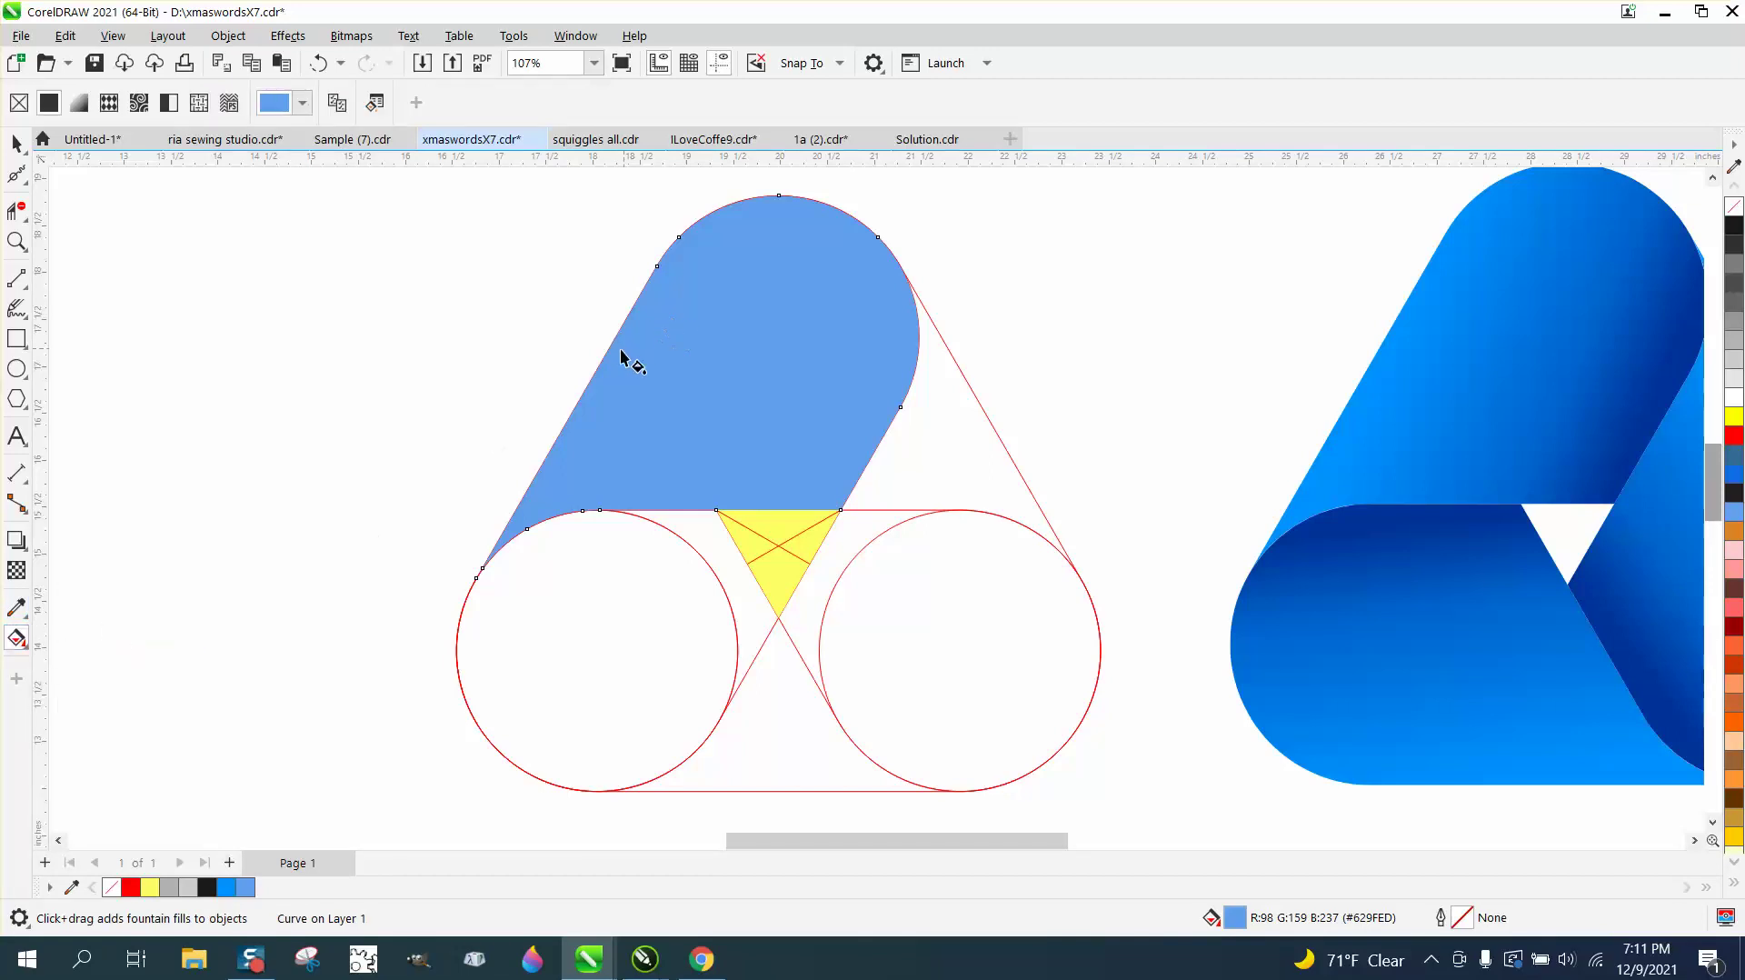
pyautogui.moveTo(619, 351); pyautogui.dragTo(865, 468)
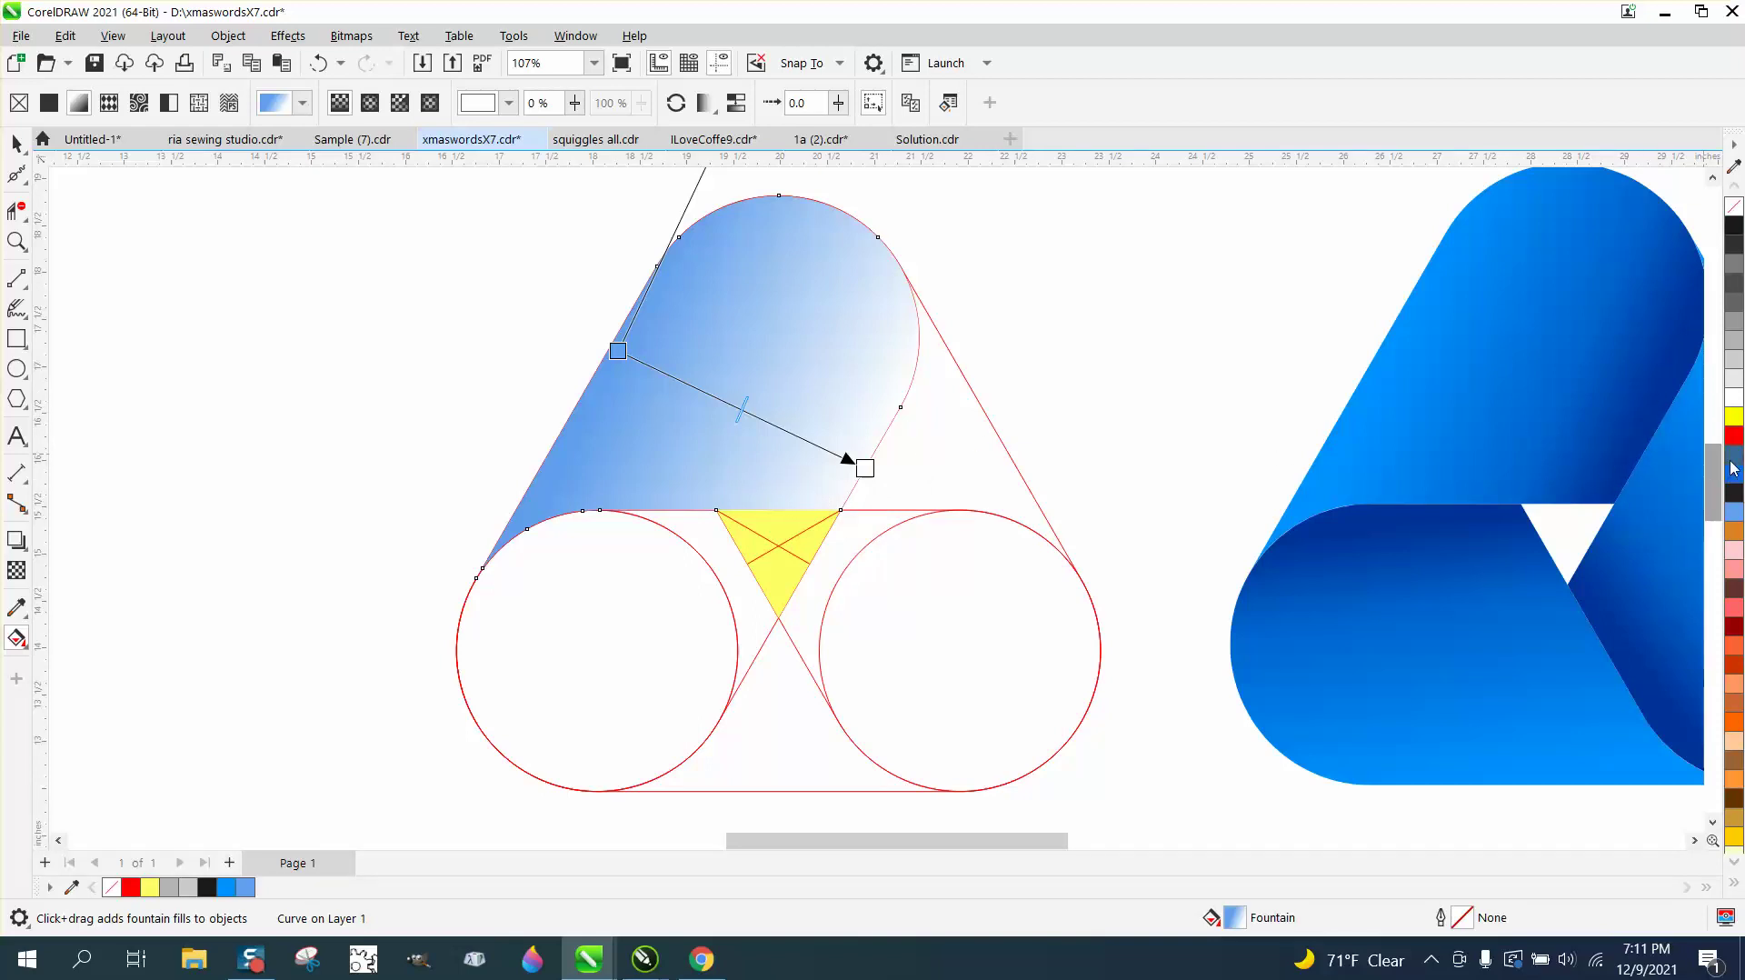
pyautogui.moveTo(1681, 484); pyautogui.dragTo(865, 469)
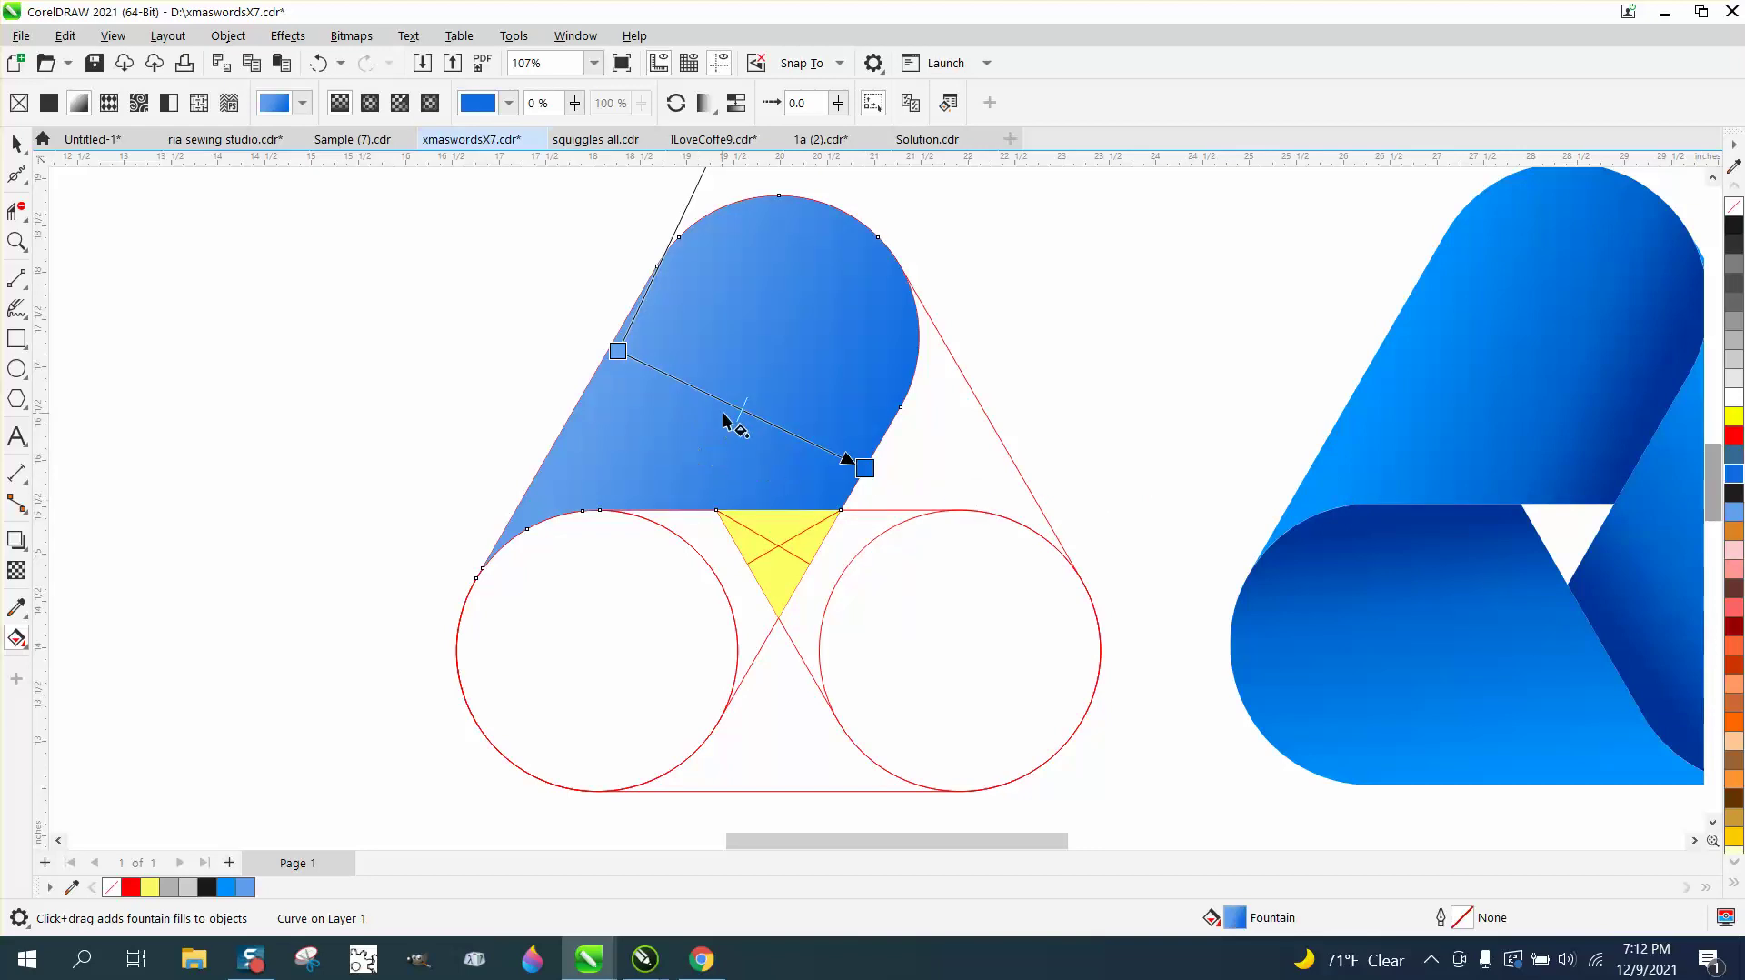
pyautogui.moveTo(741, 408)
pyautogui.mouseDown()
pyautogui.moveTo(775, 437)
pyautogui.moveTo(717, 397)
pyautogui.mouseUp()
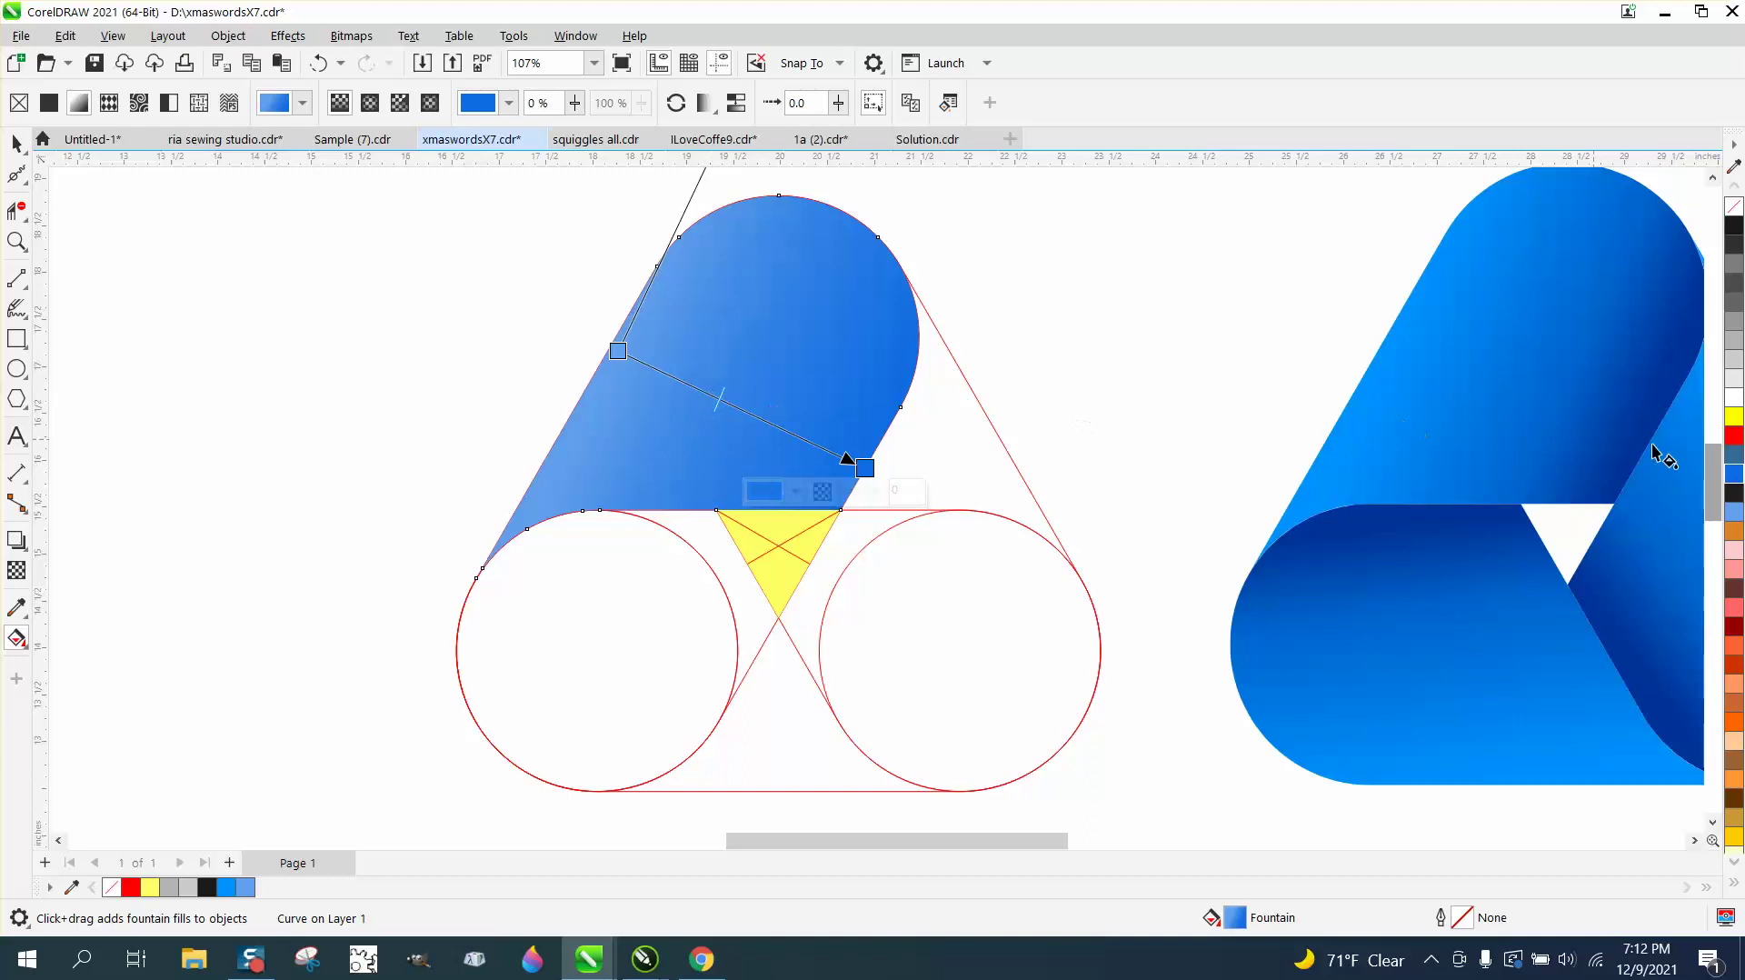
pyautogui.moveTo(1736, 459); pyautogui.dragTo(864, 468)
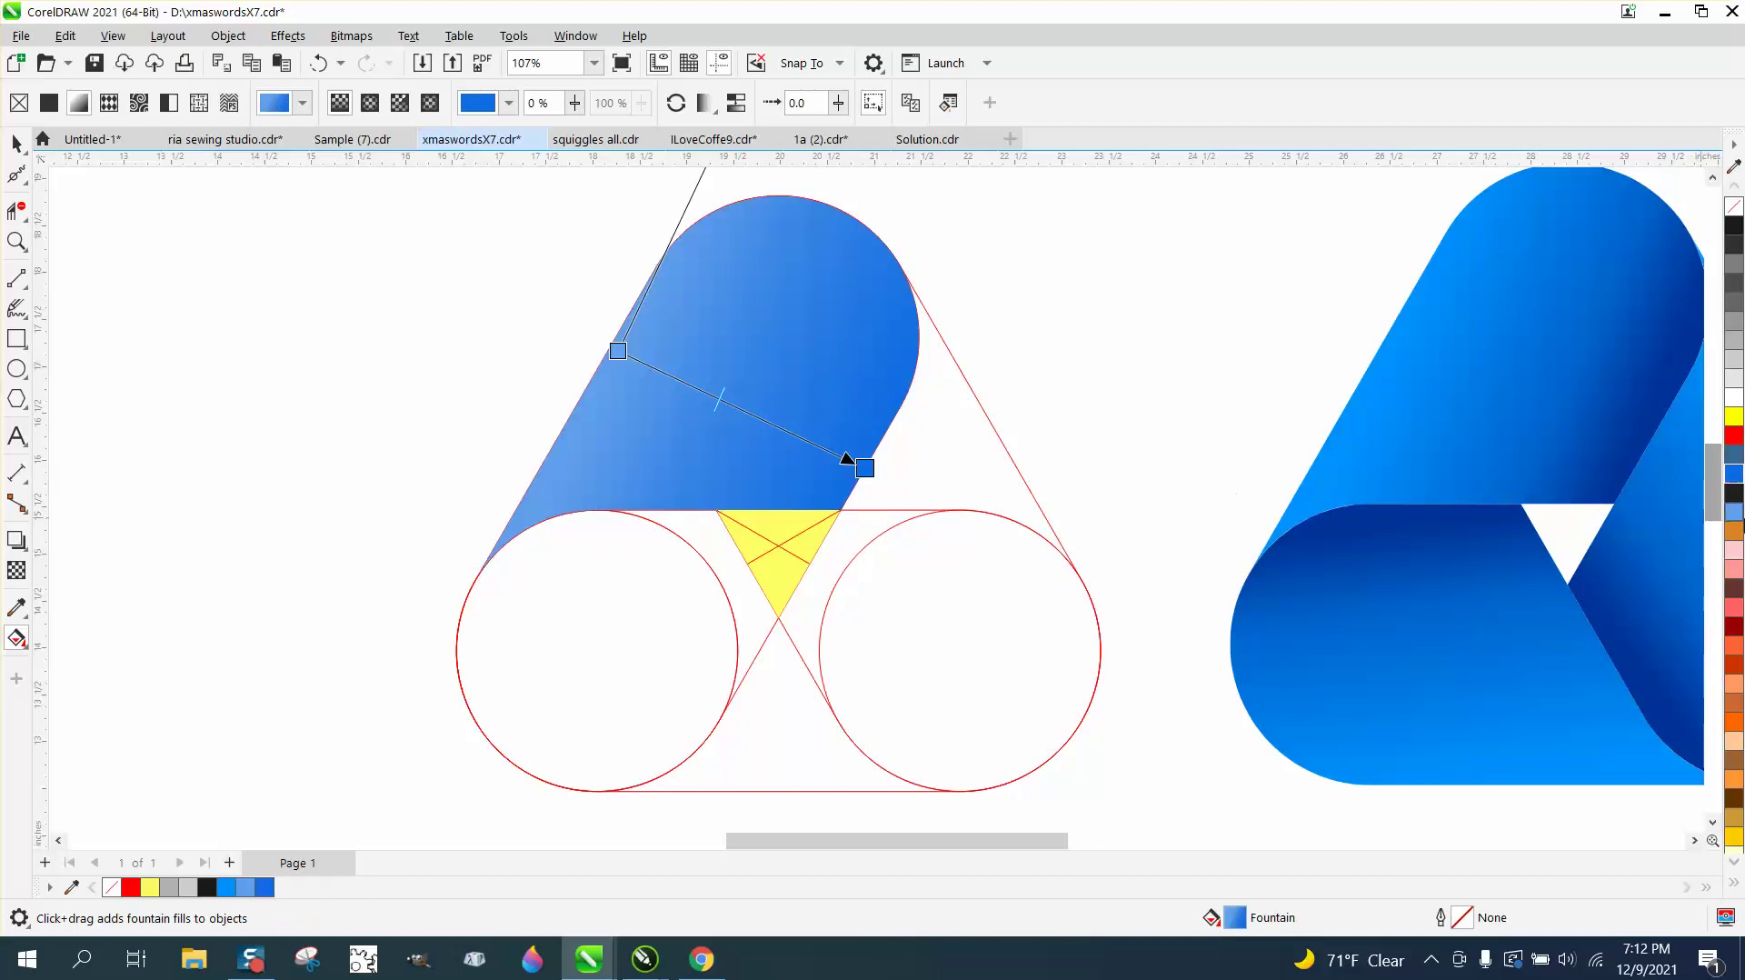
# Step: Make the gradient start cyan and adjust its angle, start point and midpoint
pyautogui.click(1735, 864)
pyautogui.scroll(-10, 1738, 873)
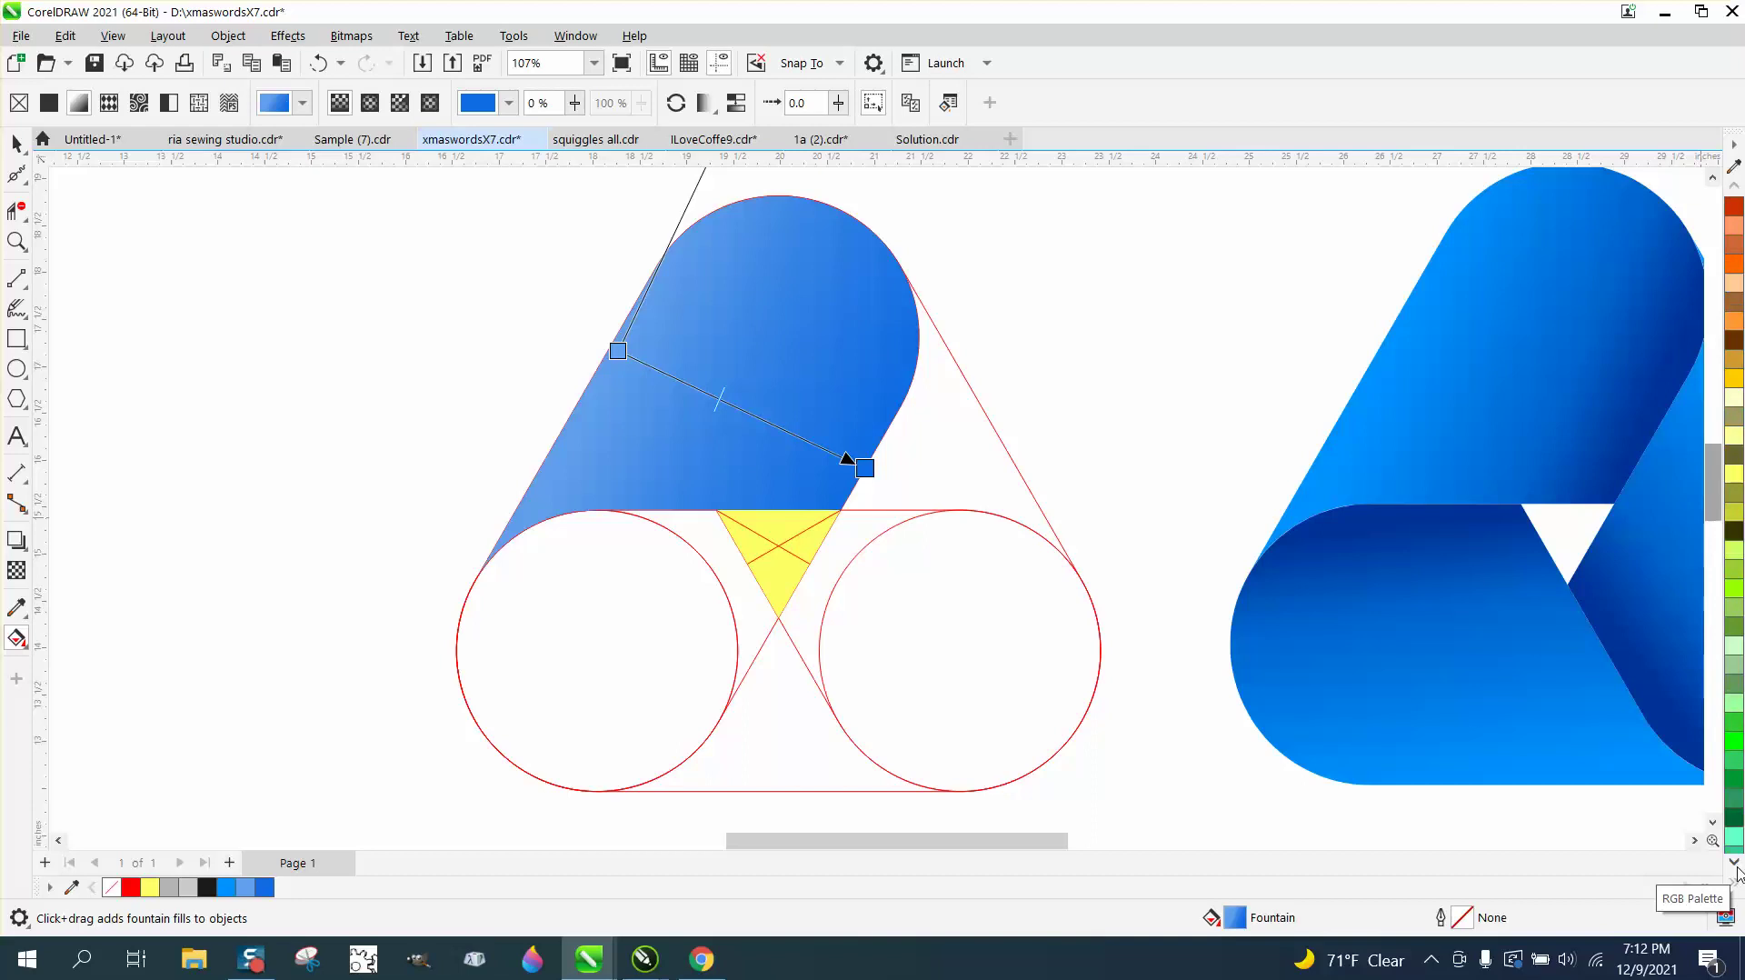
pyautogui.scroll(-5, 1738, 873)
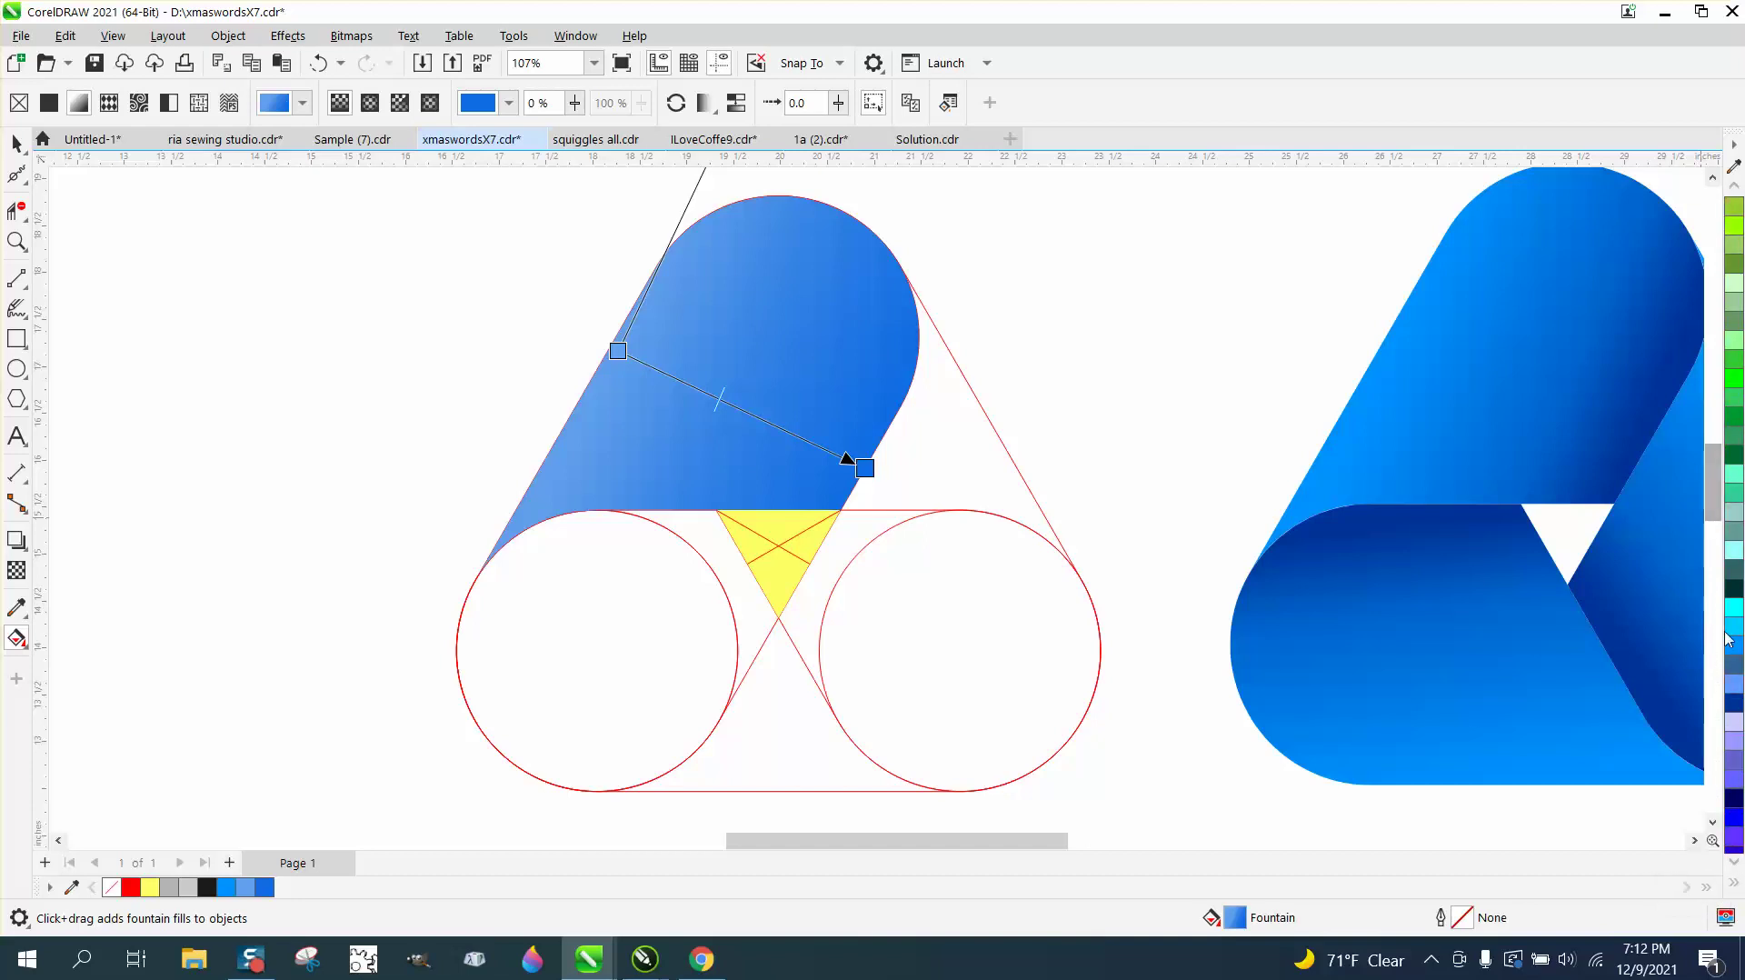
pyautogui.moveTo(1736, 636); pyautogui.dragTo(618, 352)
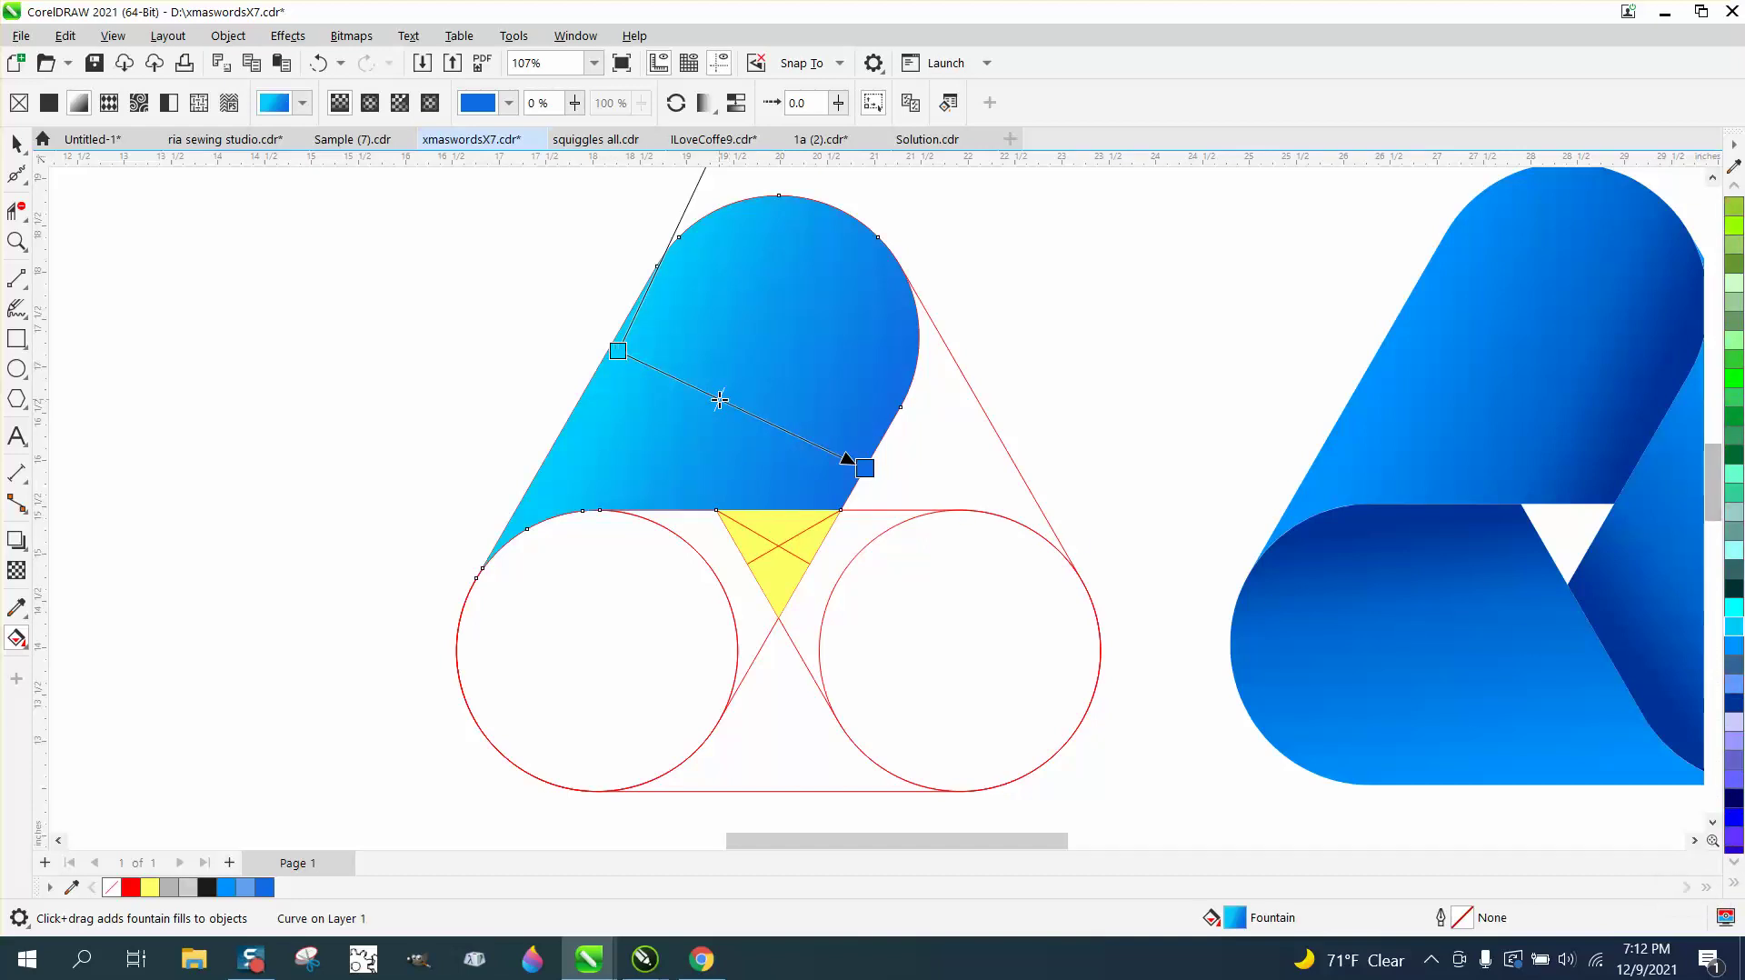
pyautogui.moveTo(720, 400)
pyautogui.mouseDown()
pyautogui.moveTo(750, 427)
pyautogui.moveTo(728, 402)
pyautogui.mouseUp()
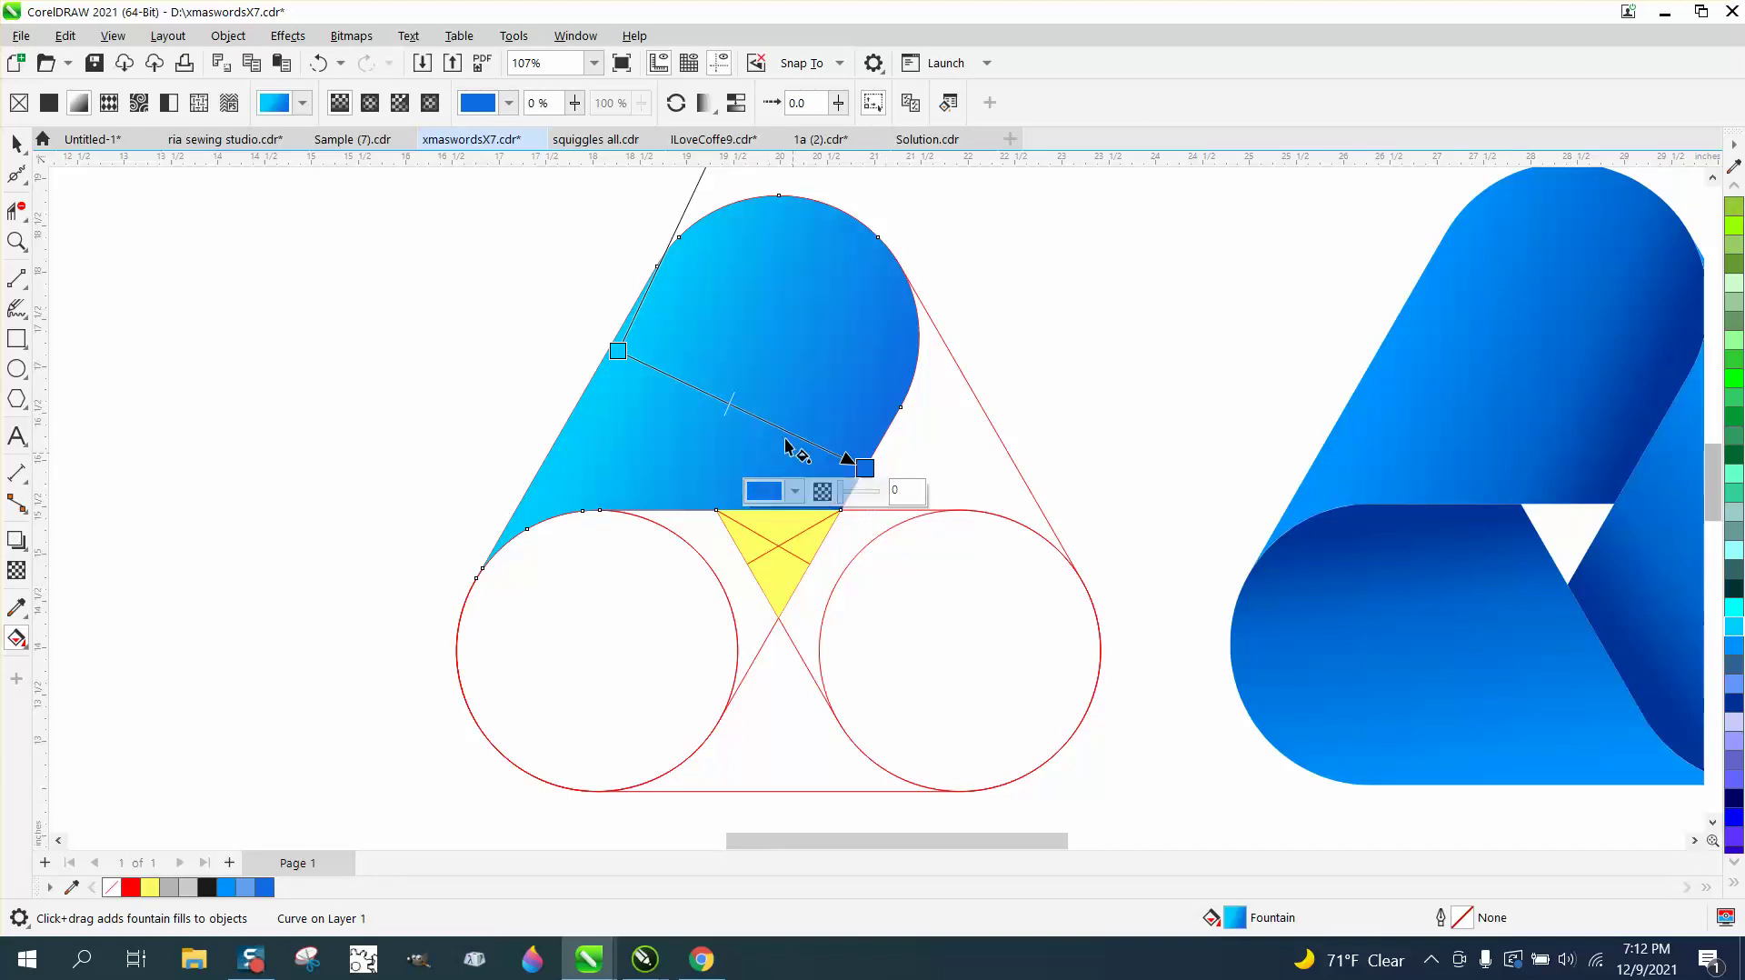
pyautogui.scroll(-2, 908, 312)
pyautogui.moveTo(789, 179); pyautogui.dragTo(838, 189)
pyautogui.moveTo(700, 363); pyautogui.dragTo(690, 355)
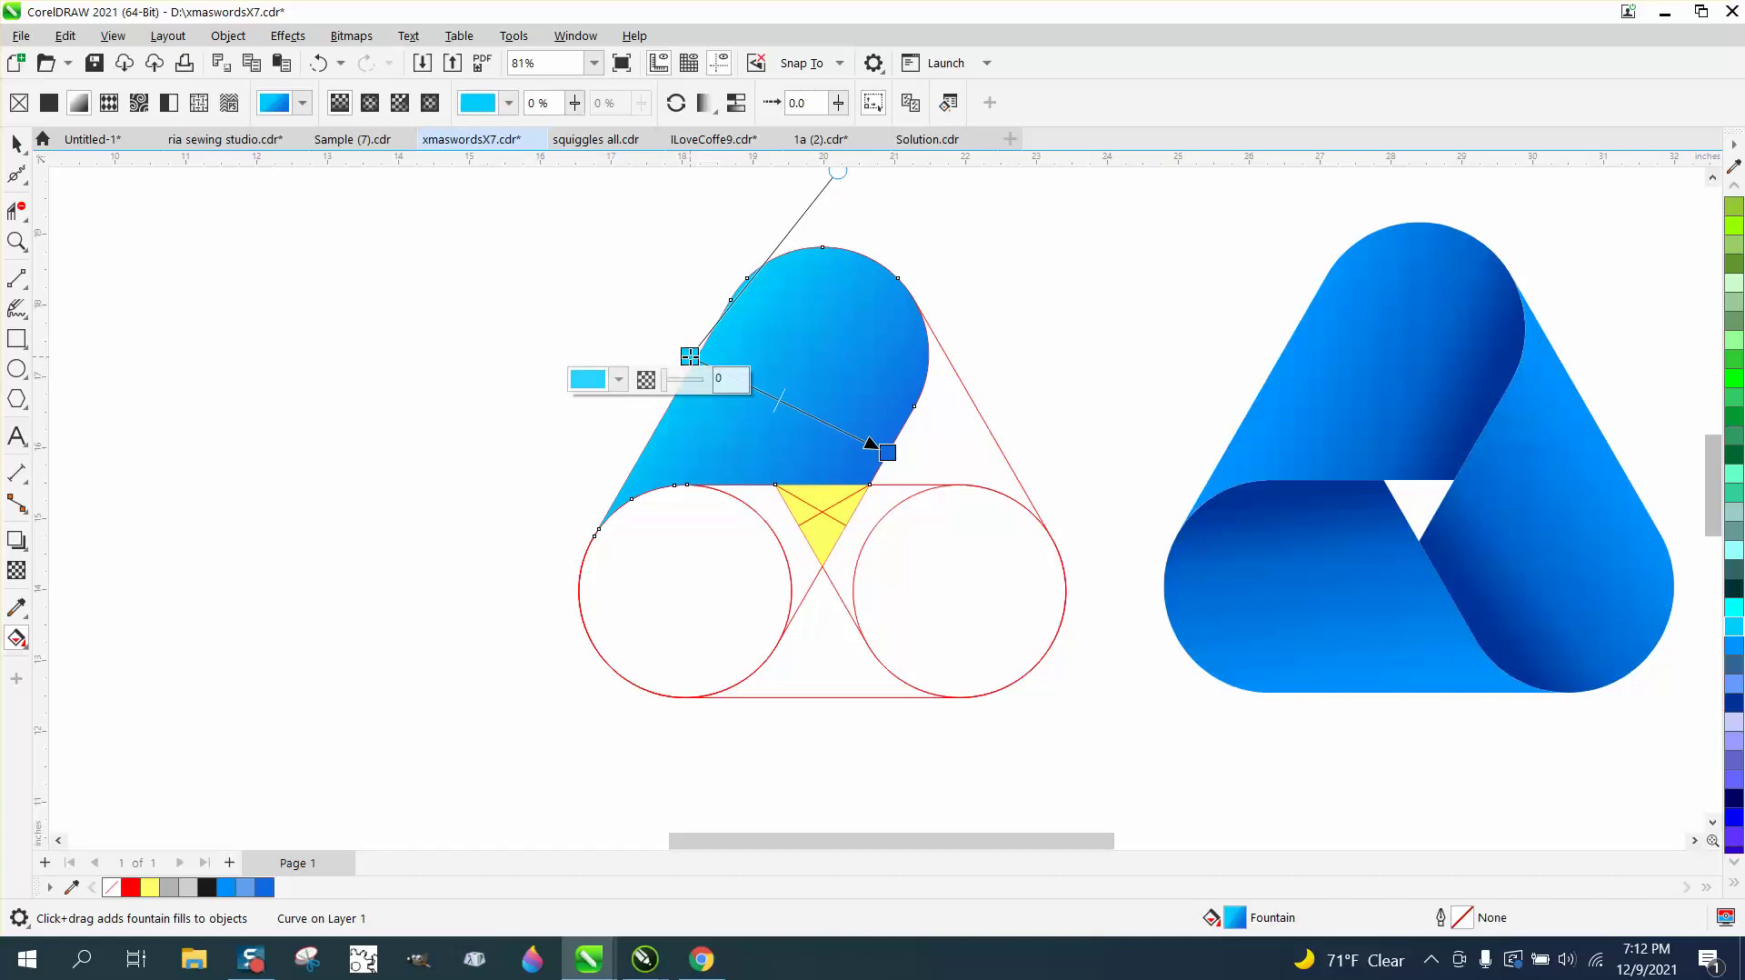
pyautogui.moveTo(838, 189); pyautogui.dragTo(783, 172)
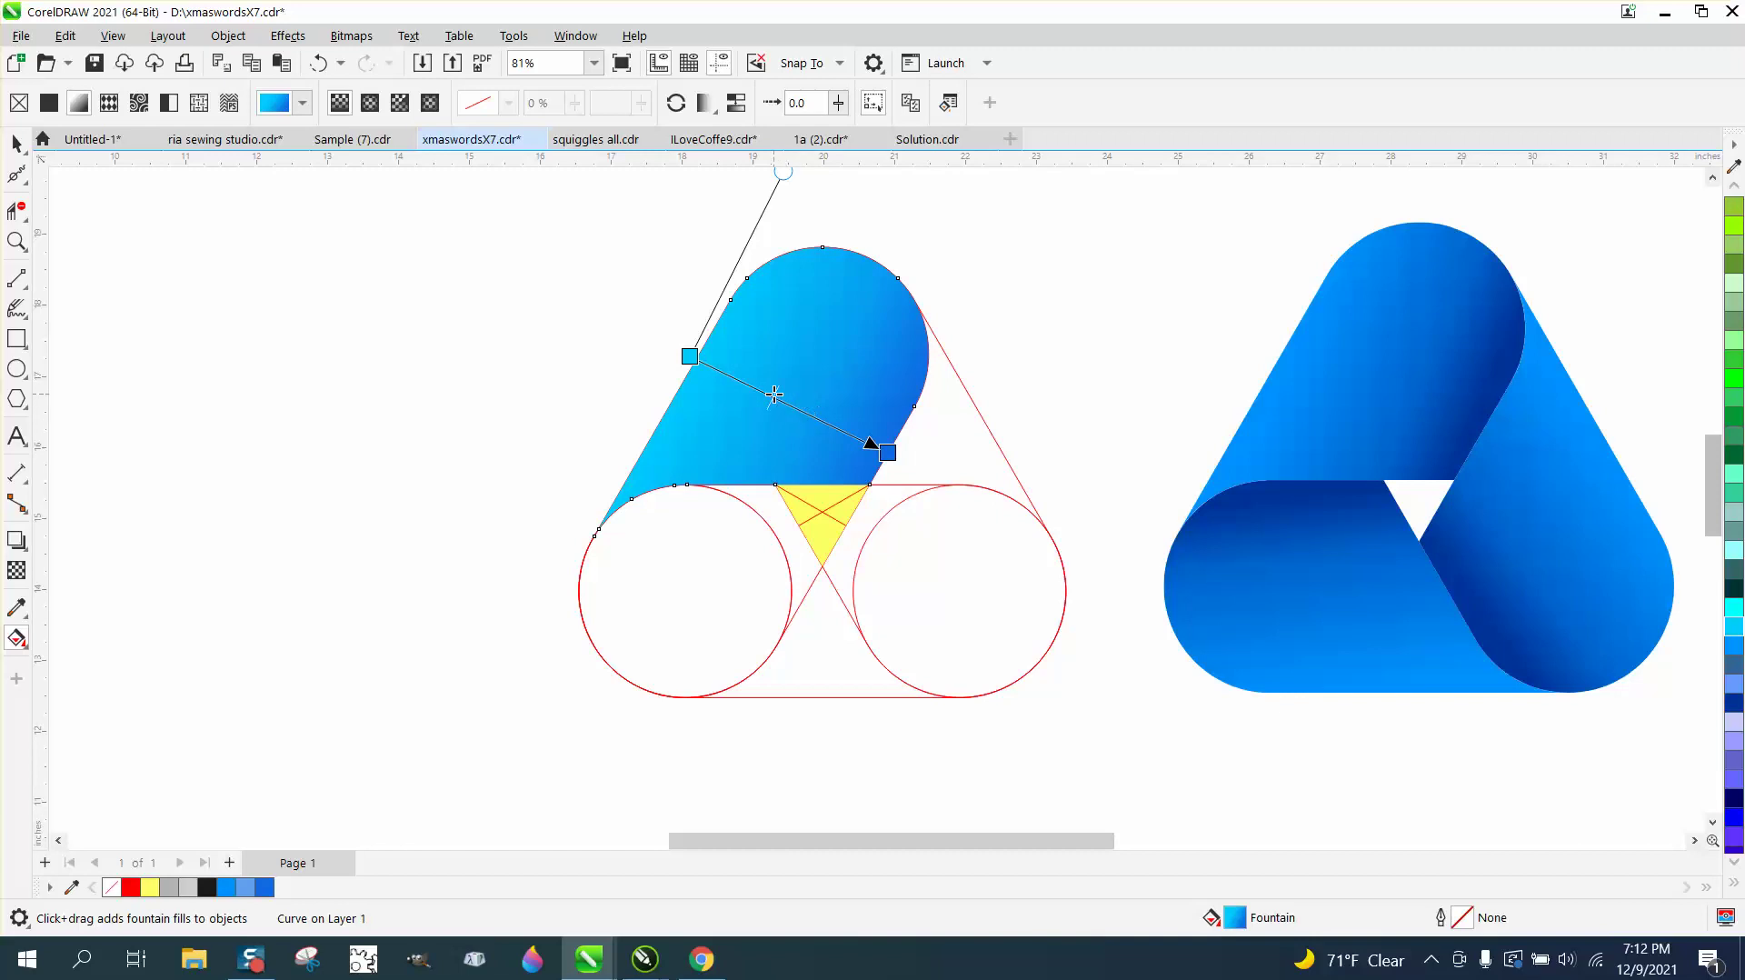
pyautogui.moveTo(774, 394); pyautogui.dragTo(761, 389)
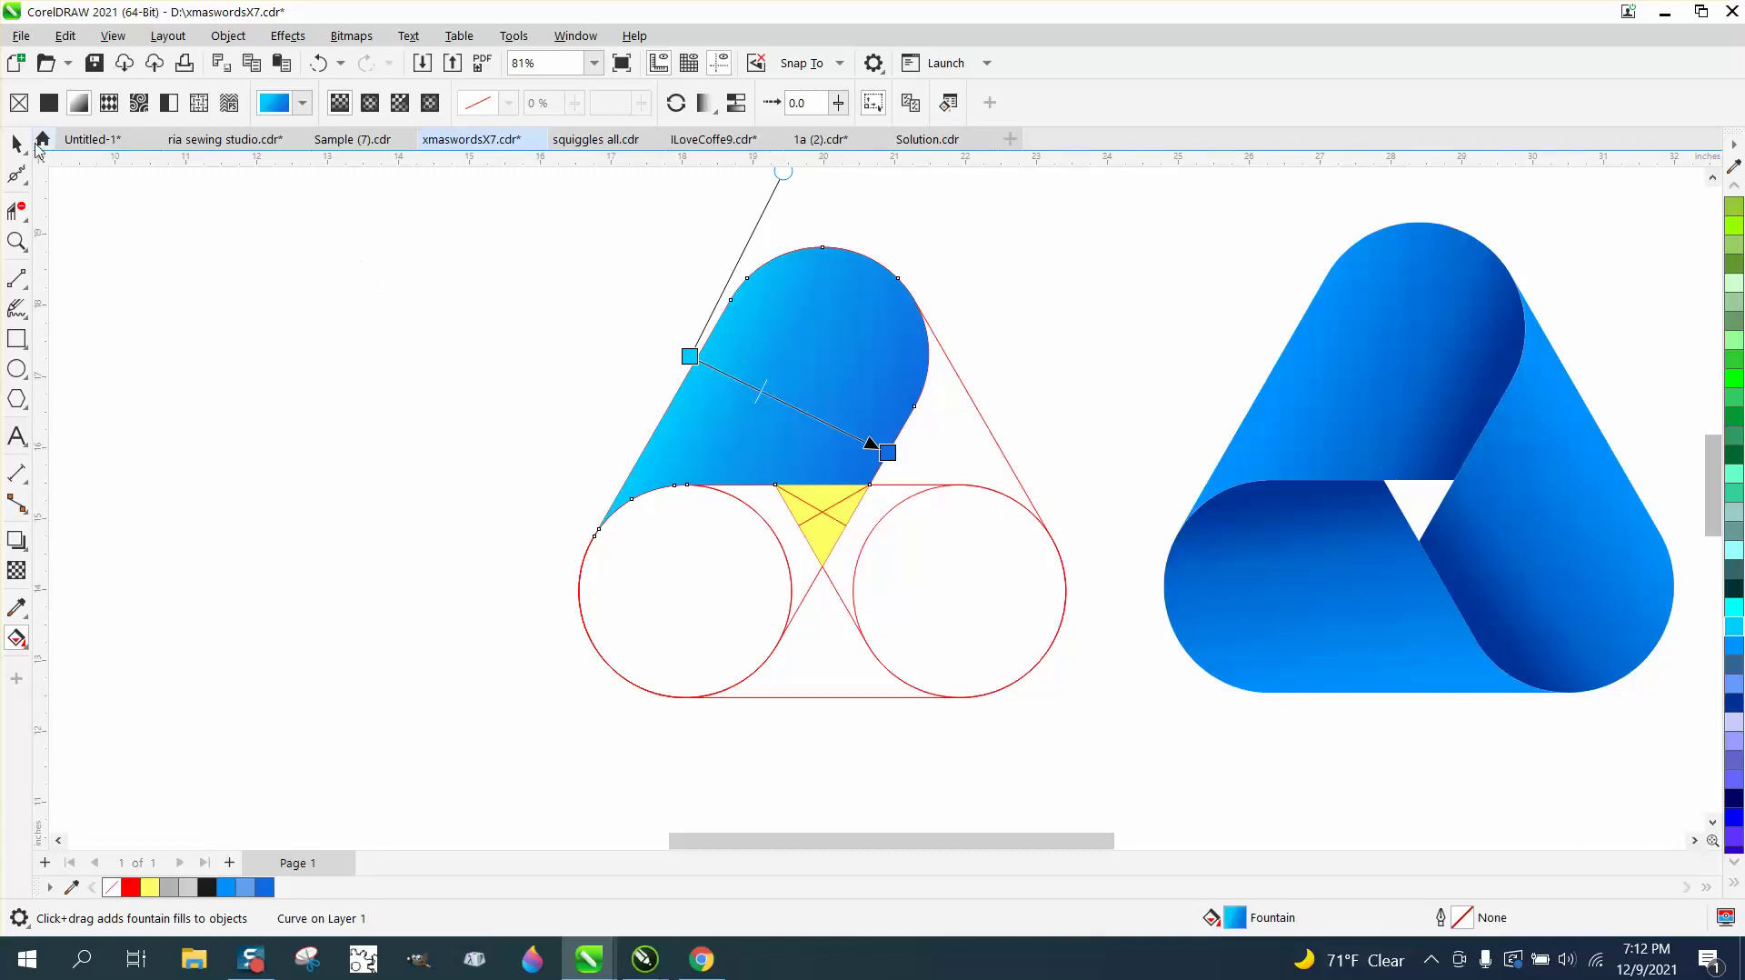
pyautogui.click(17, 144)
pyautogui.click(985, 284)
pyautogui.click(875, 355)
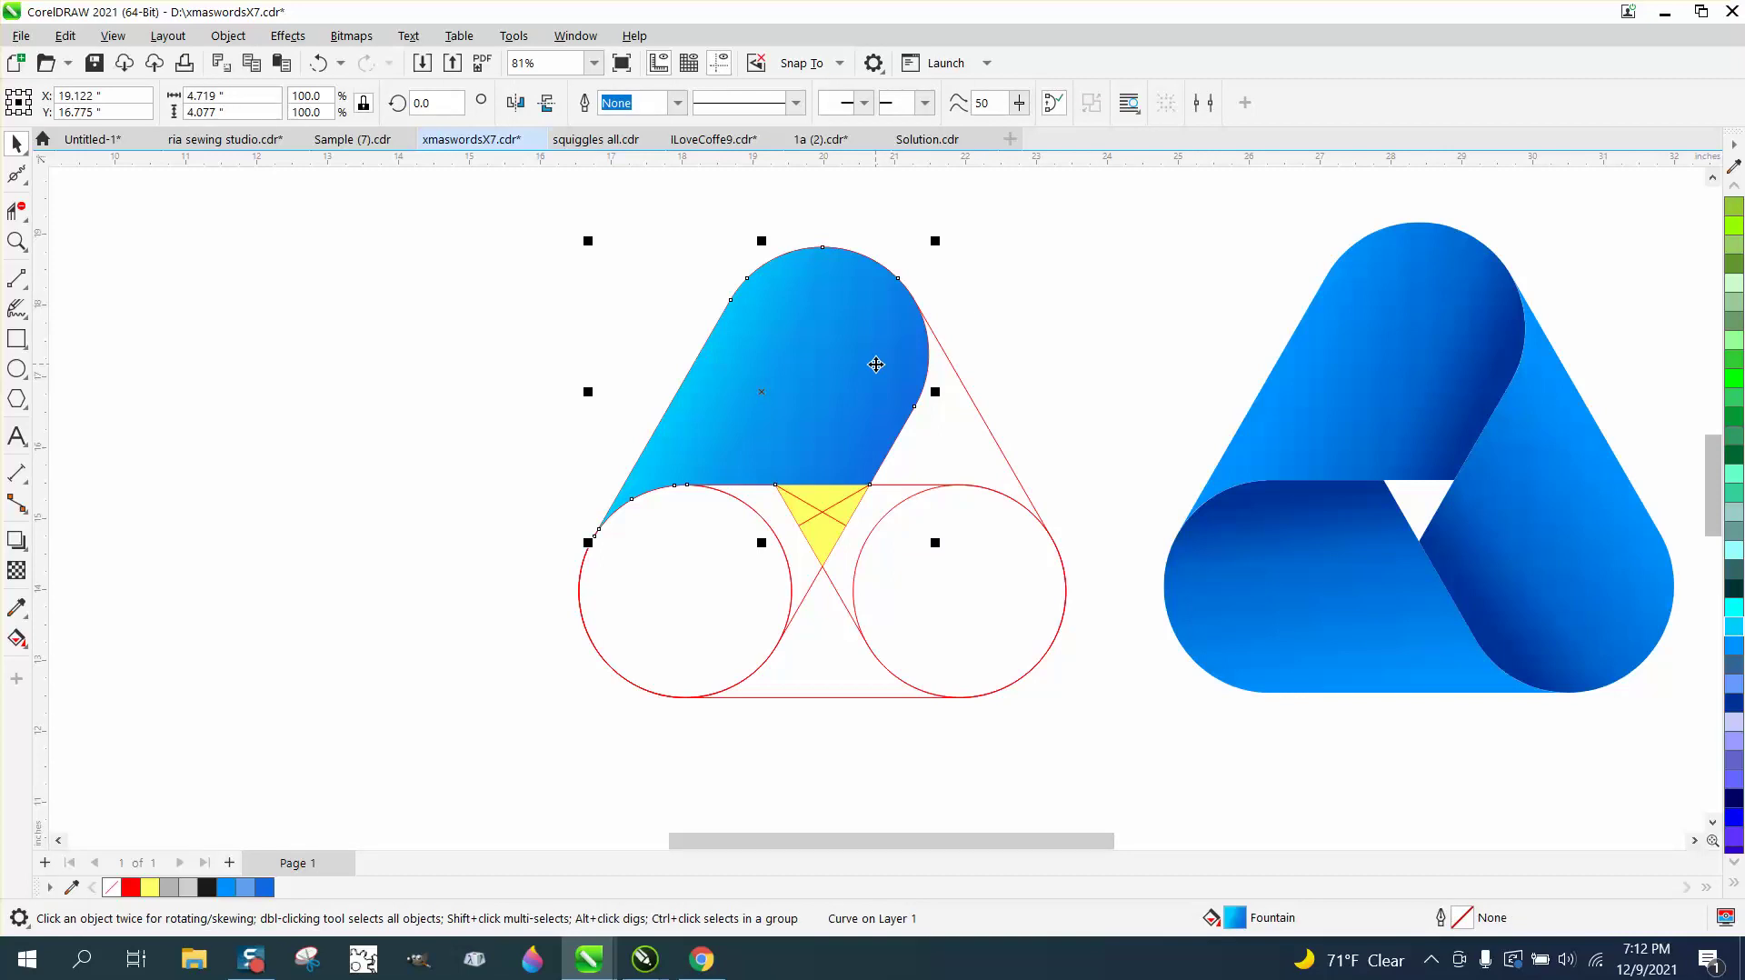
pyautogui.click(789, 395)
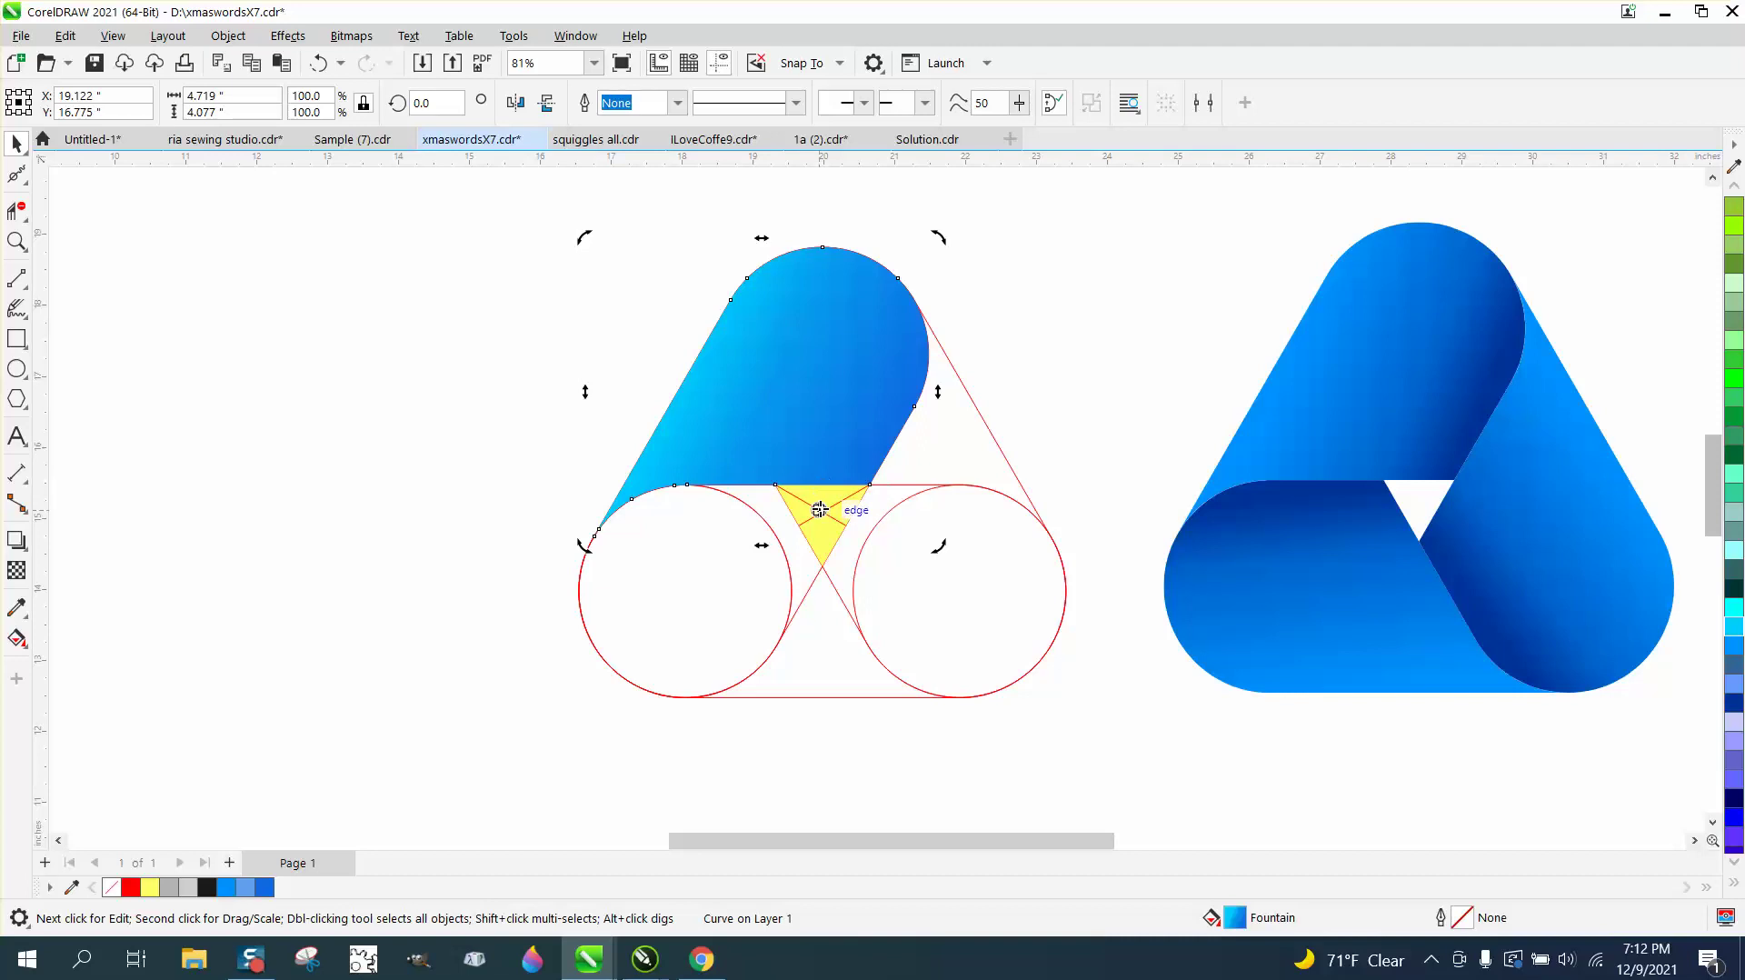
pyautogui.moveTo(819, 509); pyautogui.dragTo(823, 512)
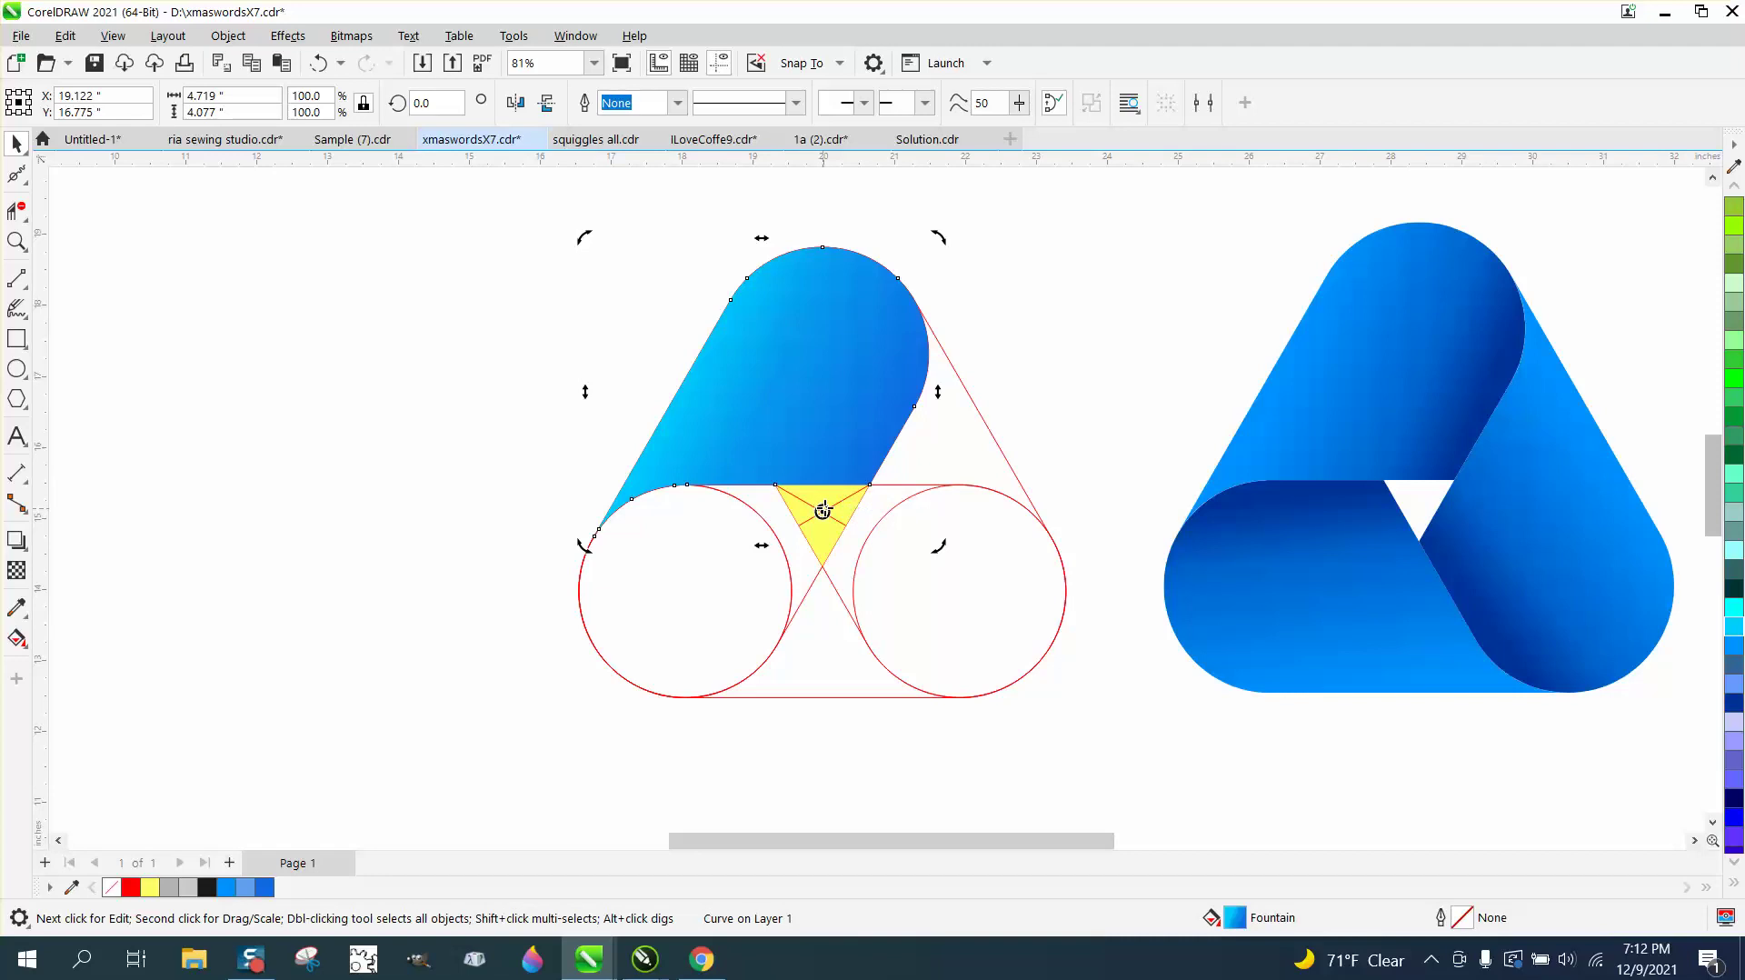
pyautogui.click(445, 105)
pyautogui.write('120')
pyautogui.press('Return')
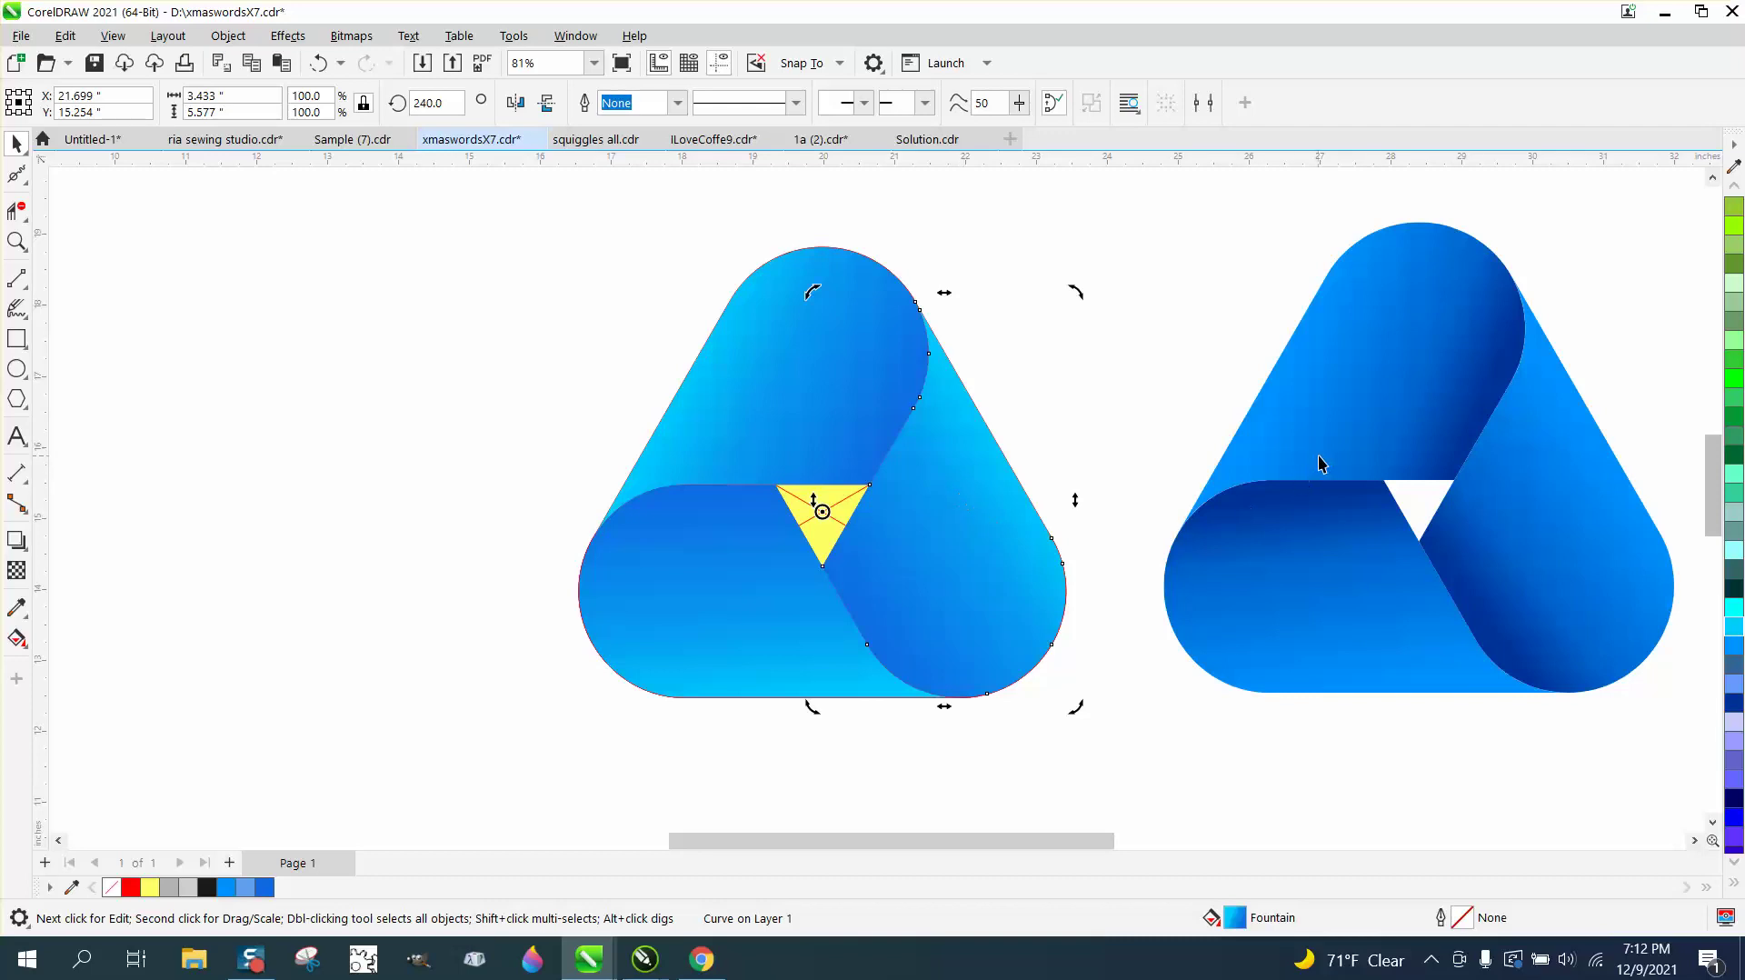
pyautogui.click(319, 63)
pyautogui.click(319, 63)
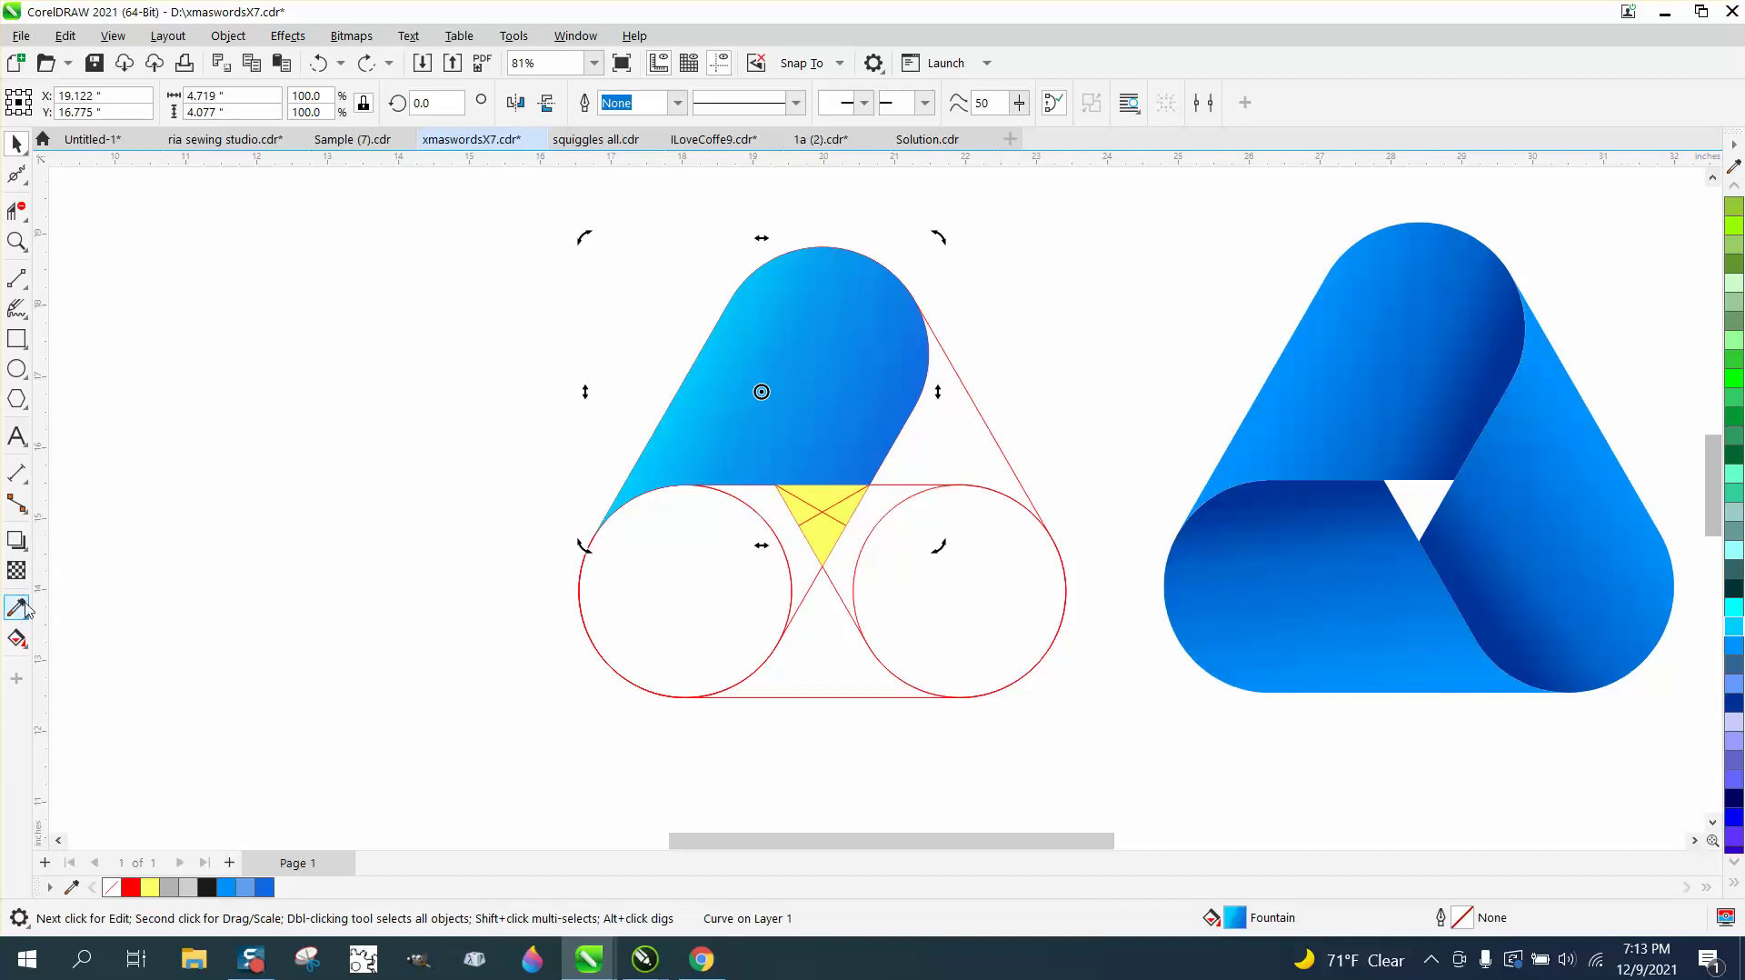
pyautogui.click(16, 639)
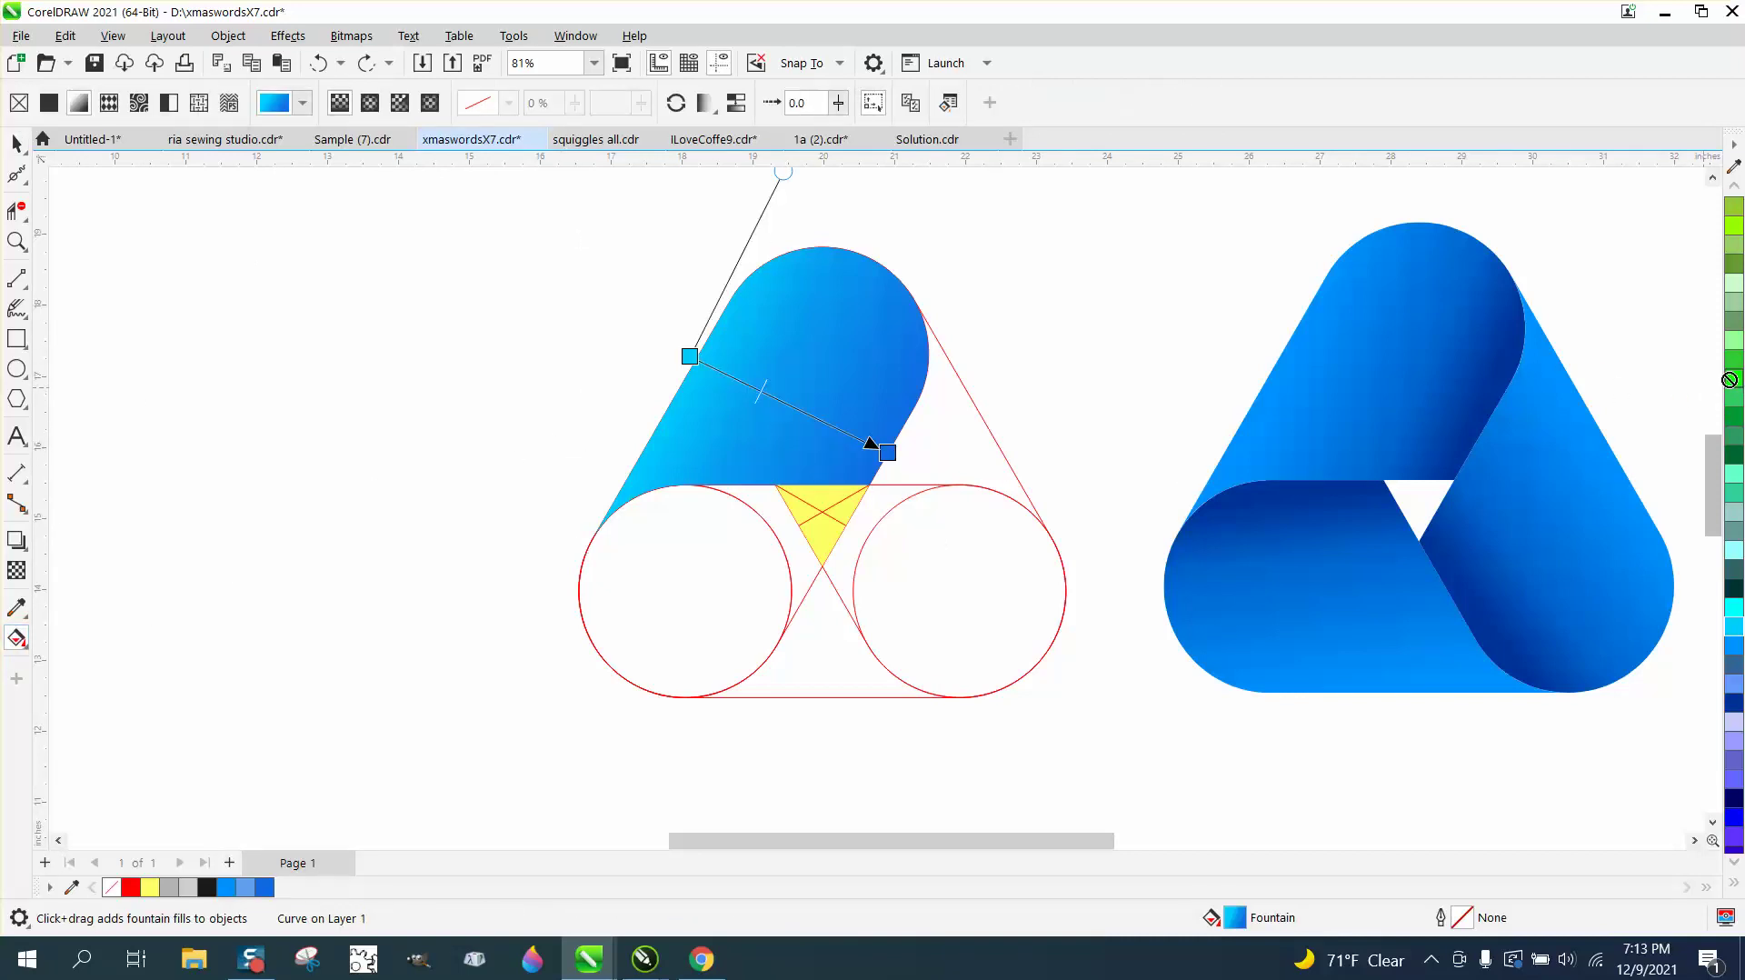
# Step: Recolour the gradient from bright green to dark green, widening the bright green and moving its start
pyautogui.moveTo(1730, 380); pyautogui.dragTo(690, 356)
pyautogui.moveTo(1737, 427); pyautogui.dragTo(890, 446)
pyautogui.moveTo(798, 415)
pyautogui.mouseDown()
pyautogui.moveTo(812, 422)
pyautogui.moveTo(787, 400)
pyautogui.mouseUp()
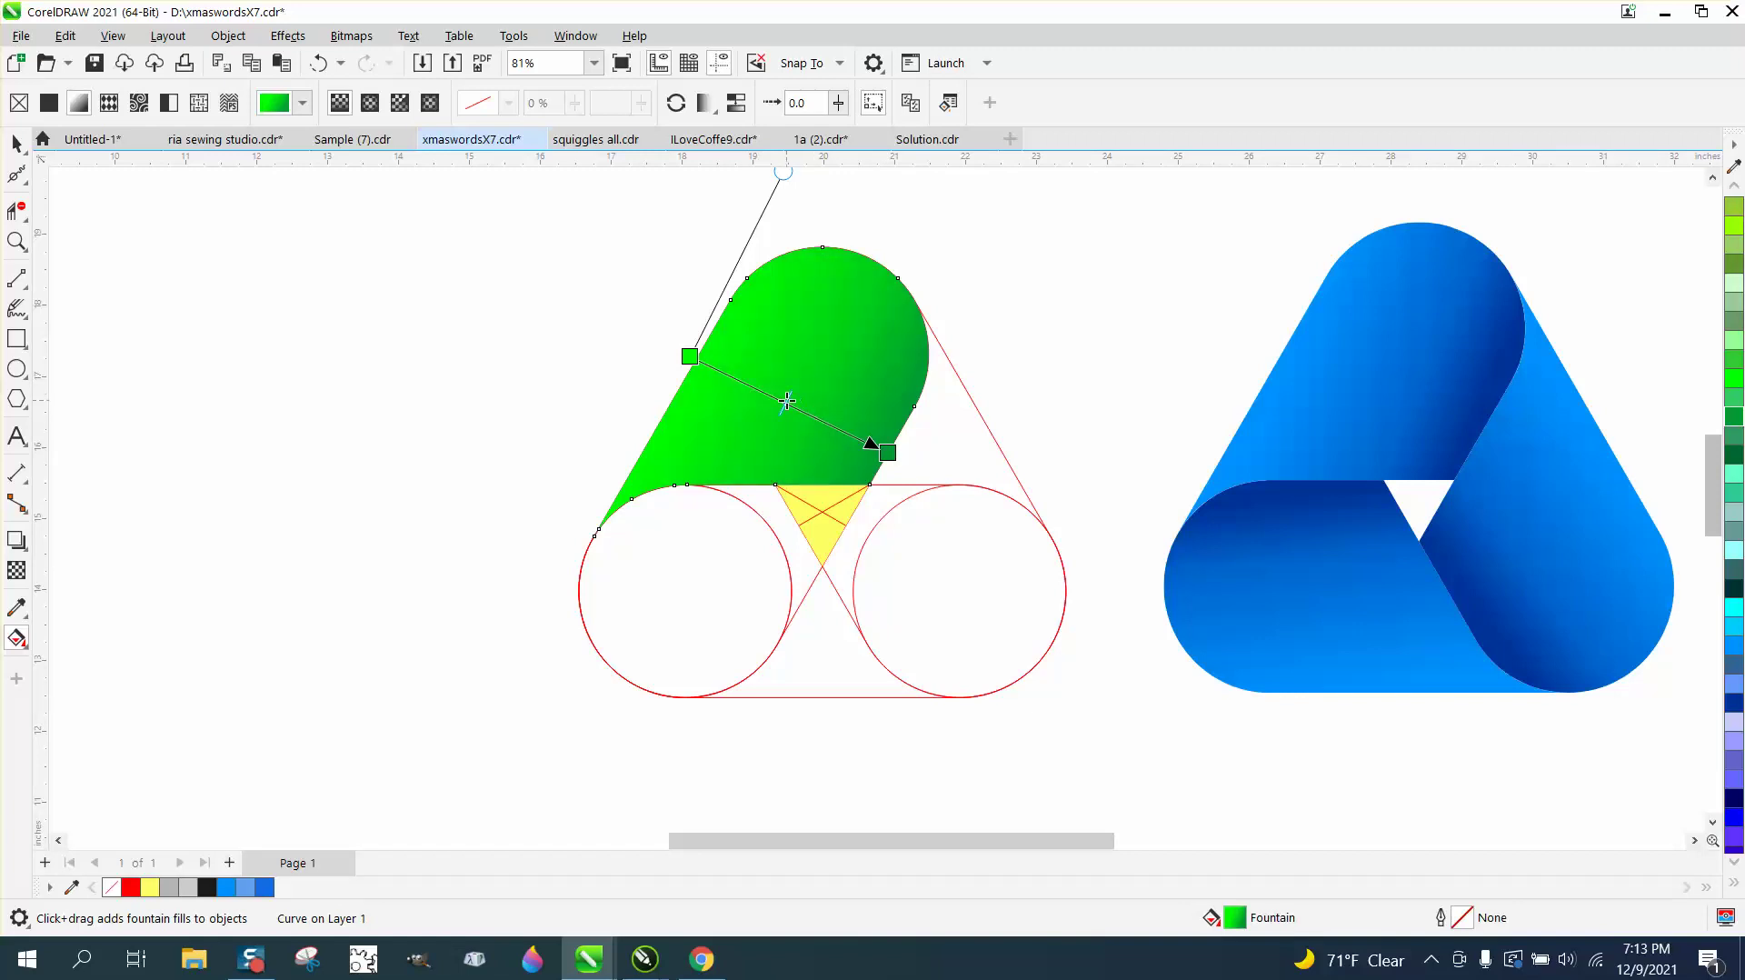
pyautogui.moveTo(690, 356); pyautogui.dragTo(816, 418)
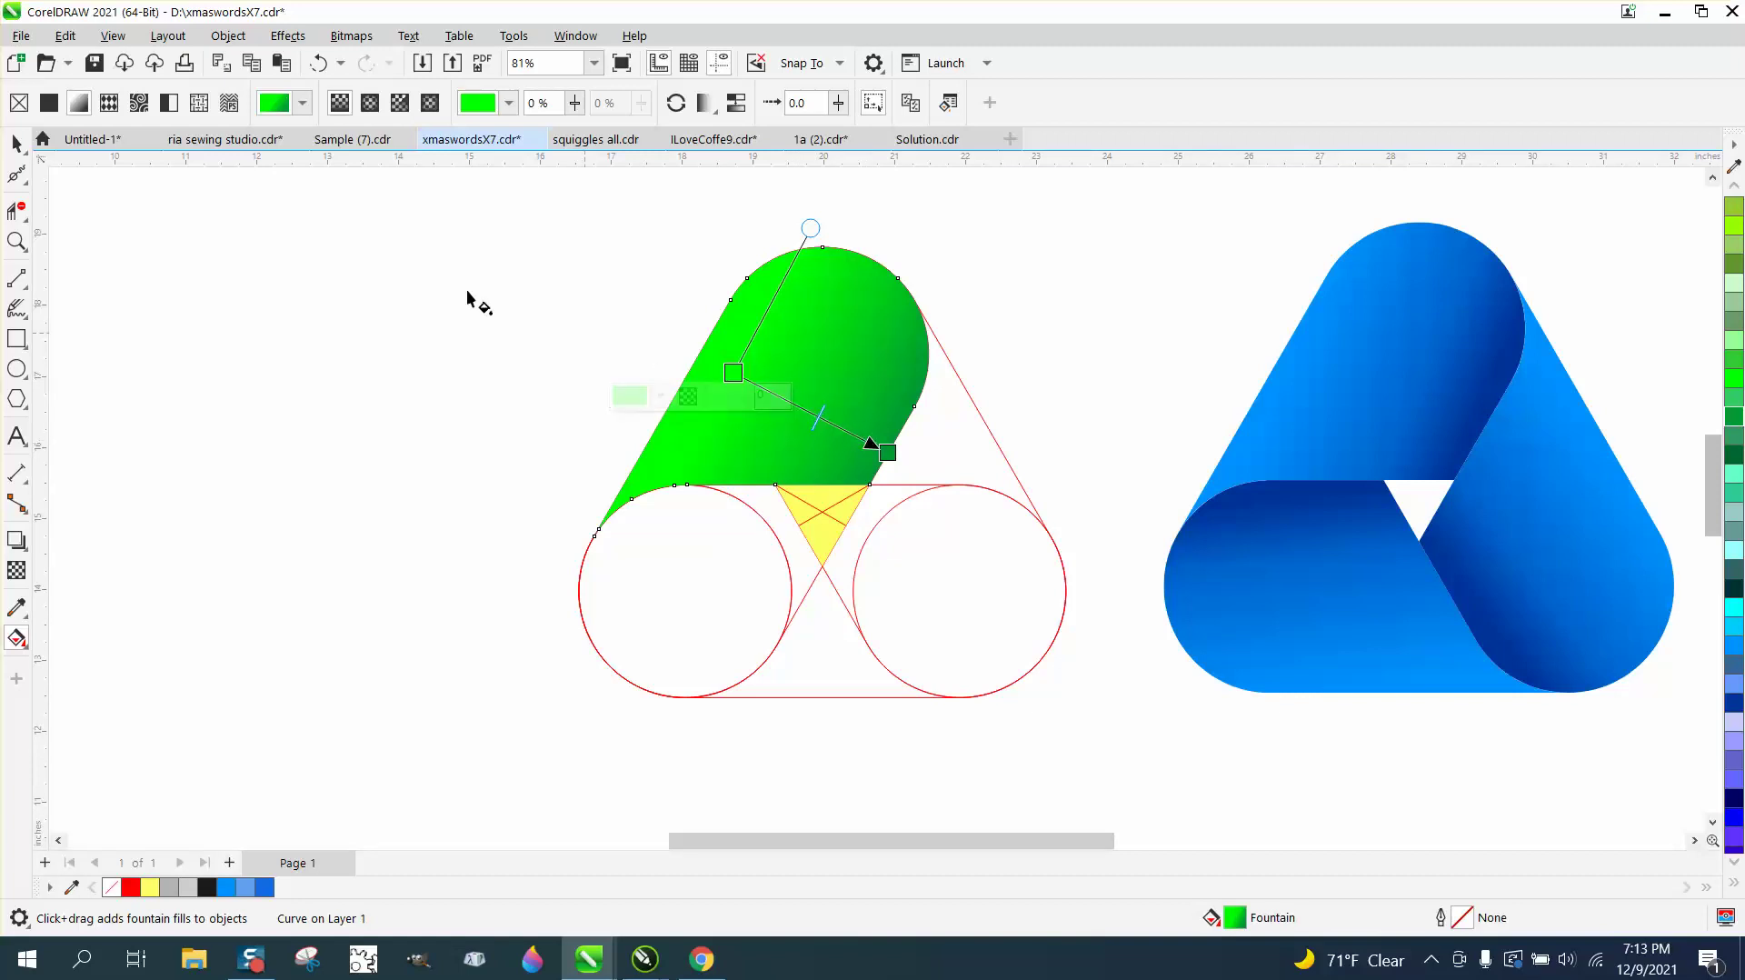
pyautogui.click(16, 143)
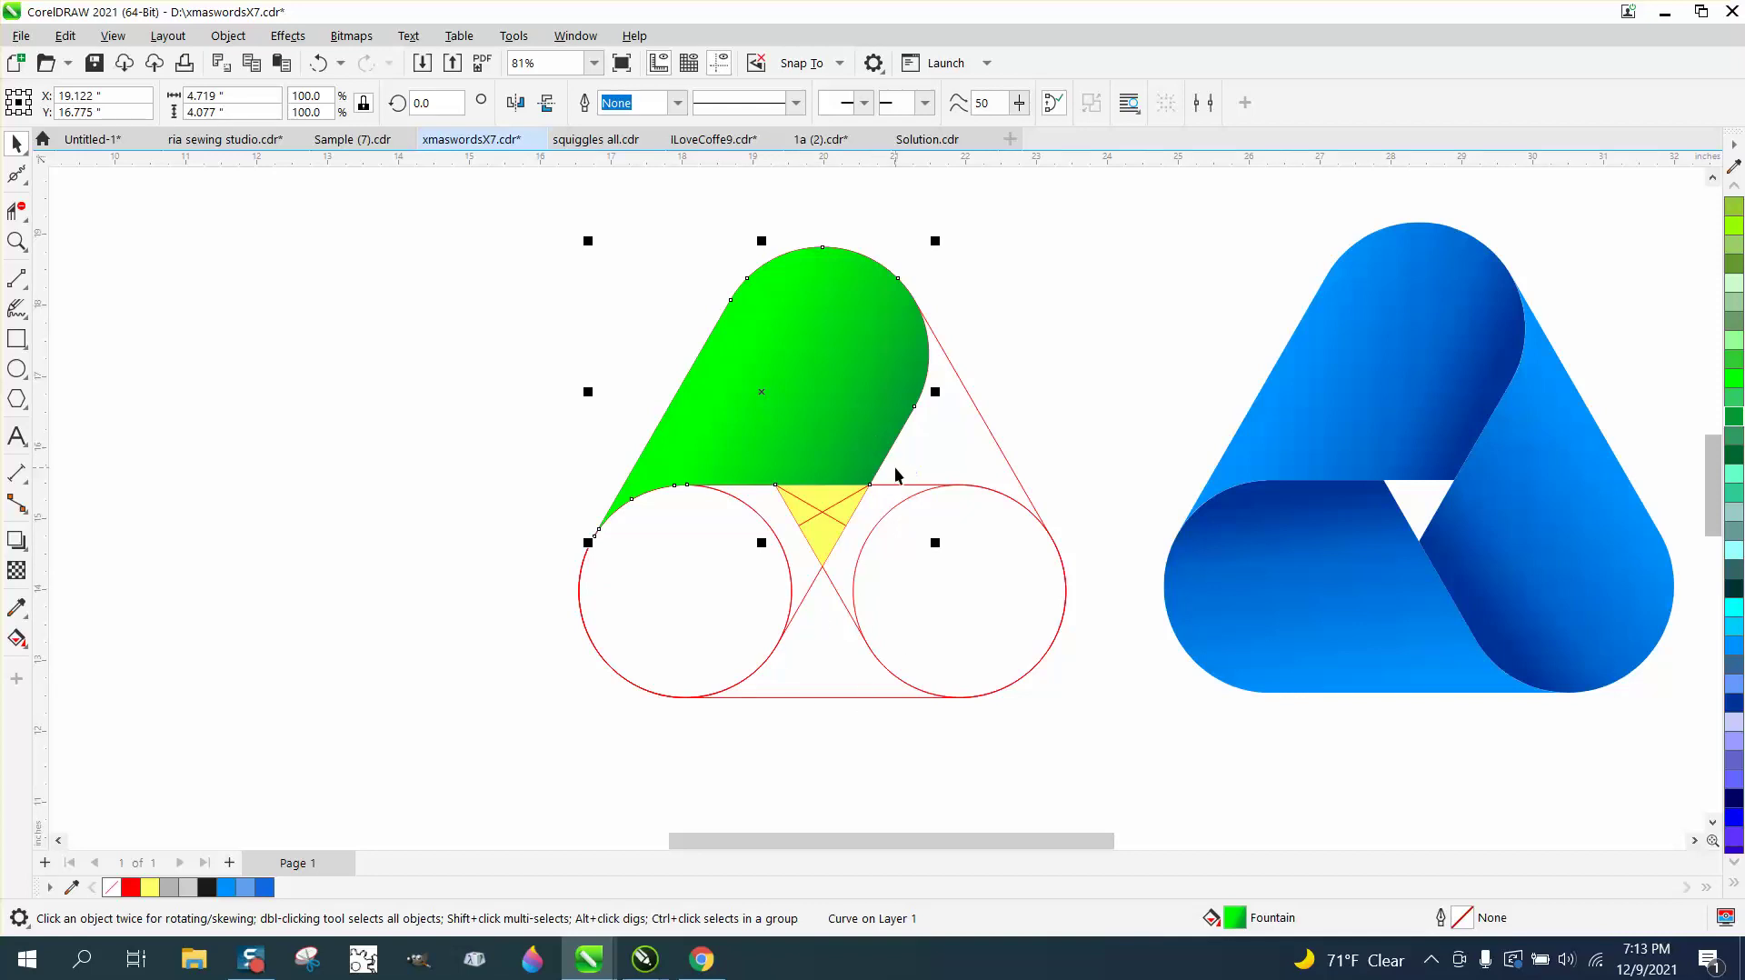
# Step: Duplicate the green piece around the yellow triangle's centre at 120° and 240°
pyautogui.click(823, 389)
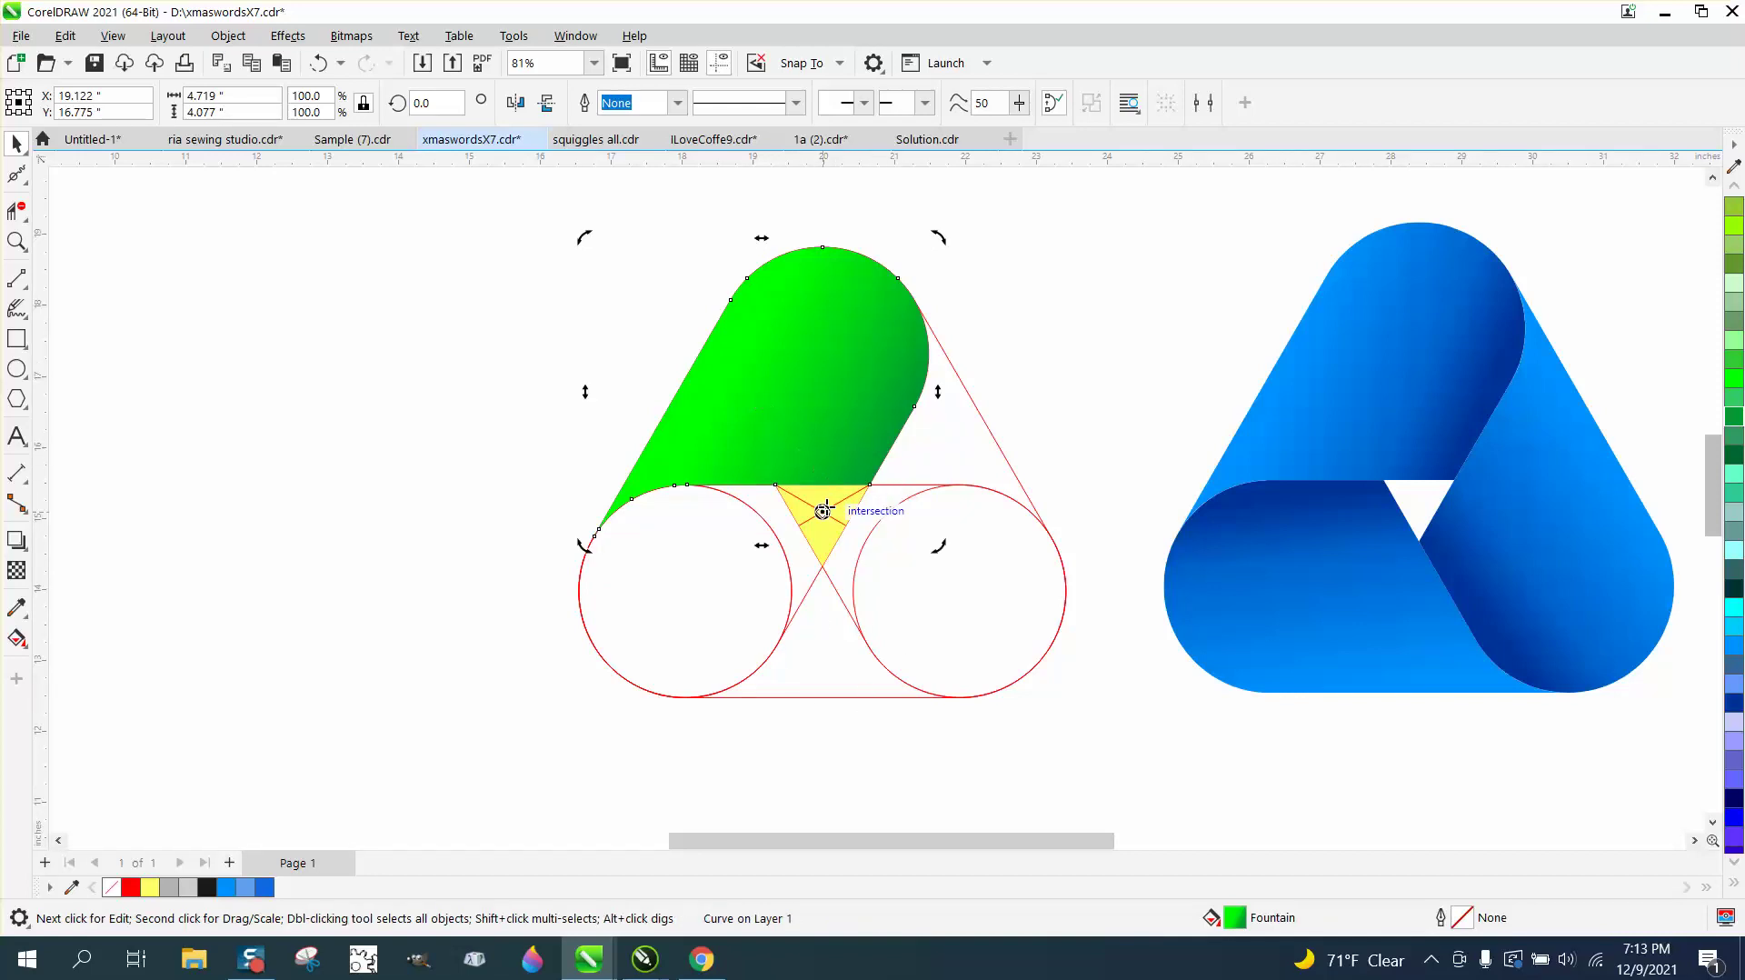
pyautogui.moveTo(823, 514); pyautogui.dragTo(823, 512)
pyautogui.click(438, 100)
pyautogui.write('120')
pyautogui.press('Return')
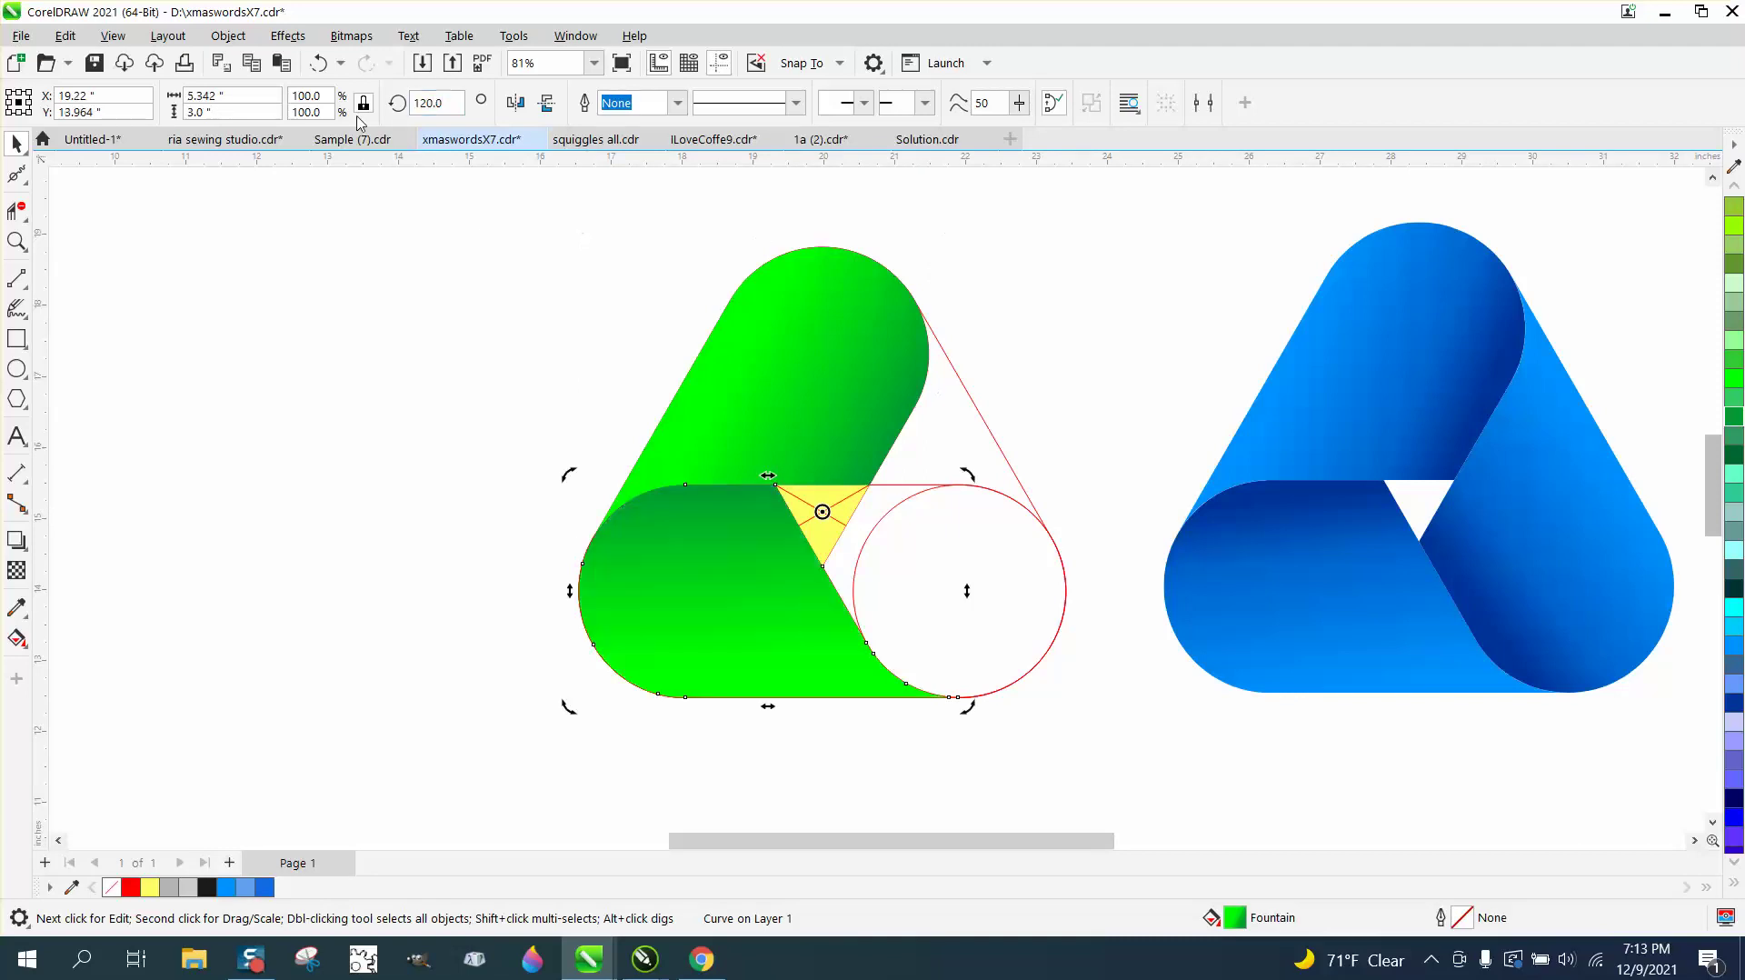
pyautogui.hotkey('ctrl', 'r')
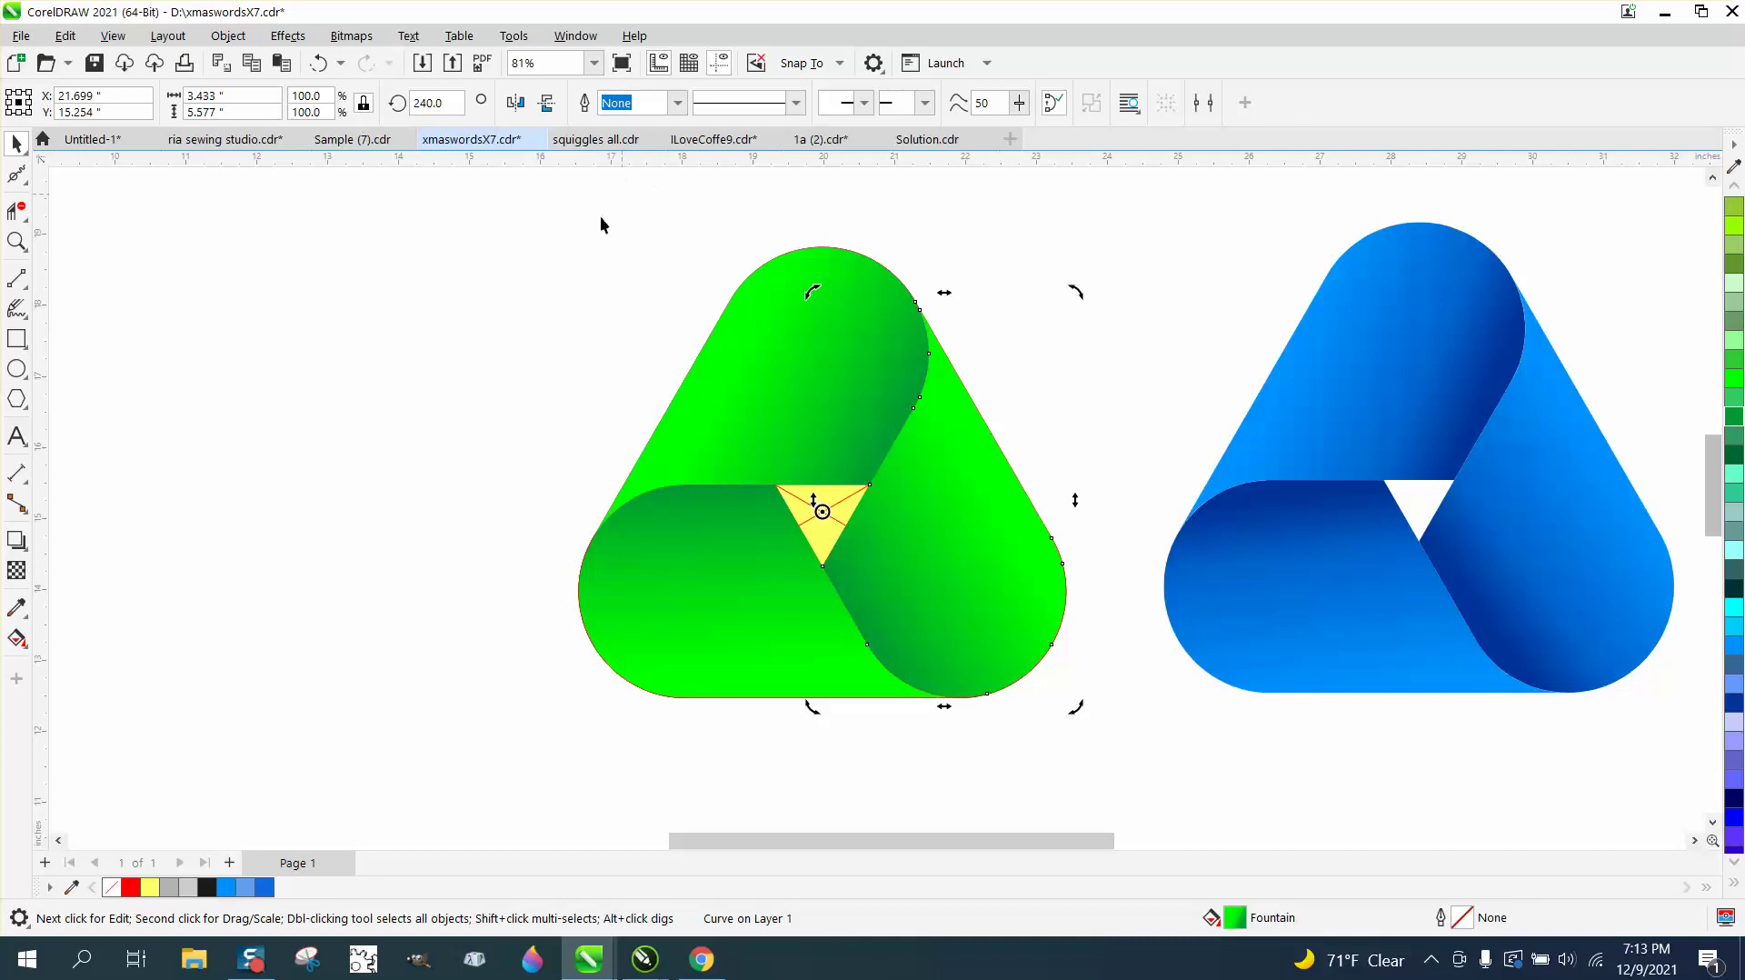
pyautogui.press('Escape')
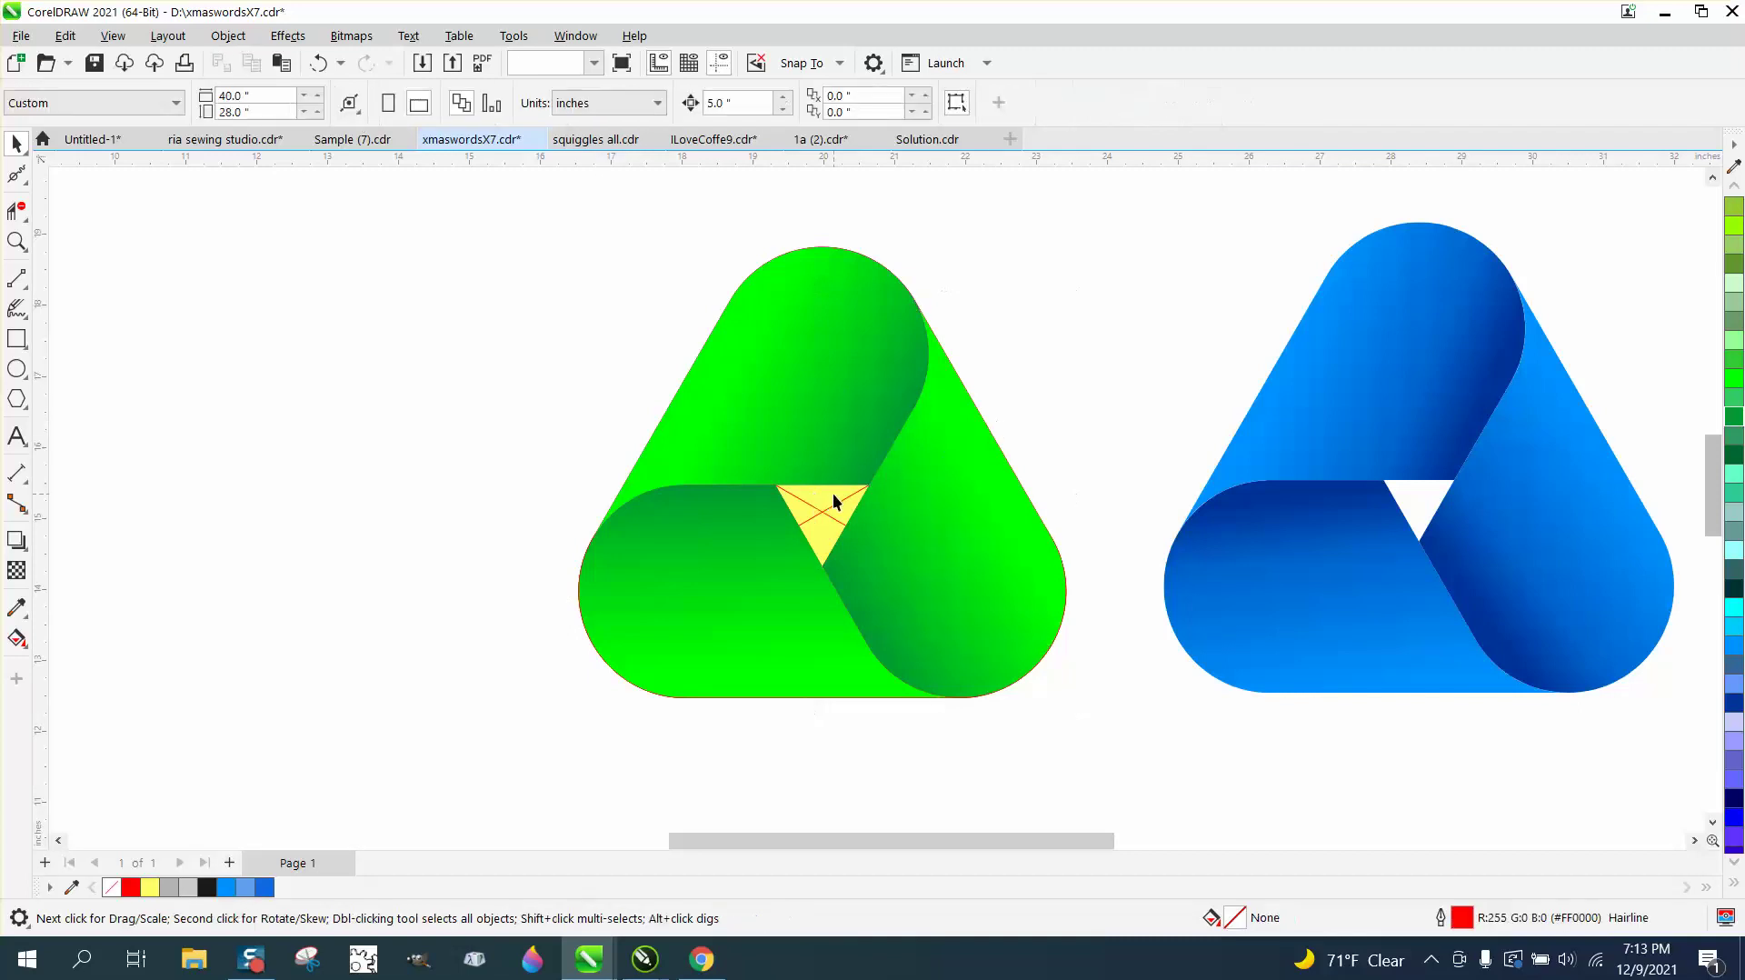
# Step: Delete the yellow centre triangle and the leftover centre outline
pyautogui.click(832, 492)
pyautogui.press('Delete')
pyautogui.click(827, 509)
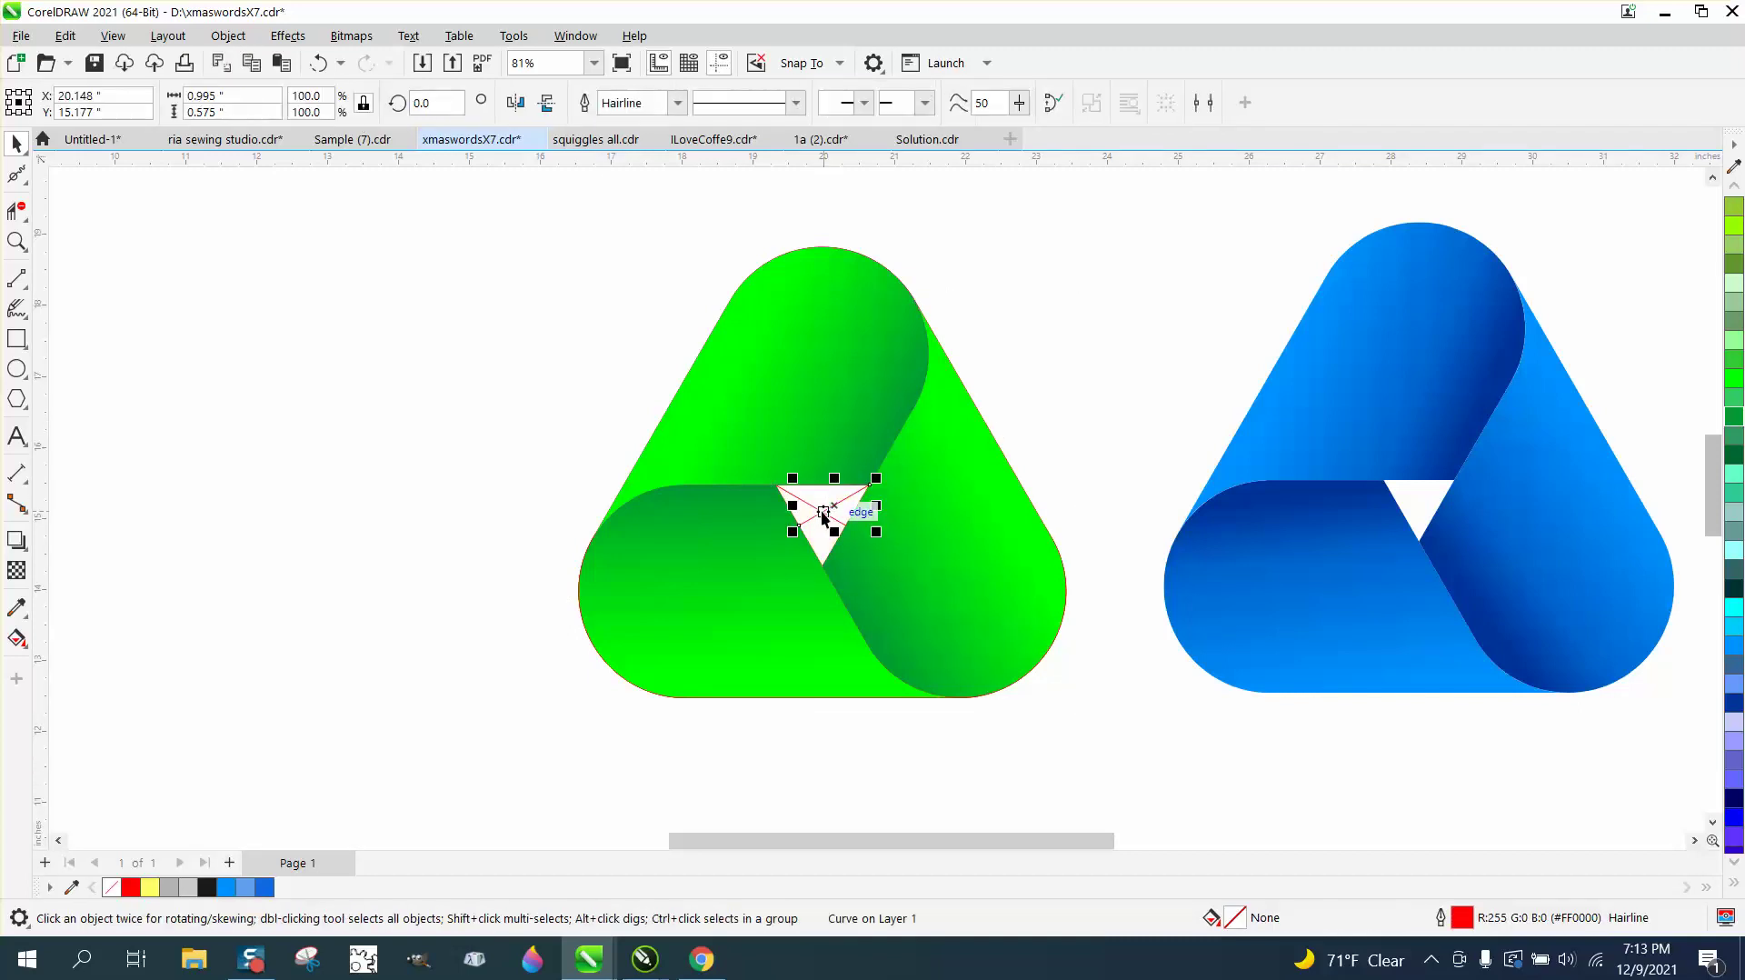
pyautogui.press('Delete')
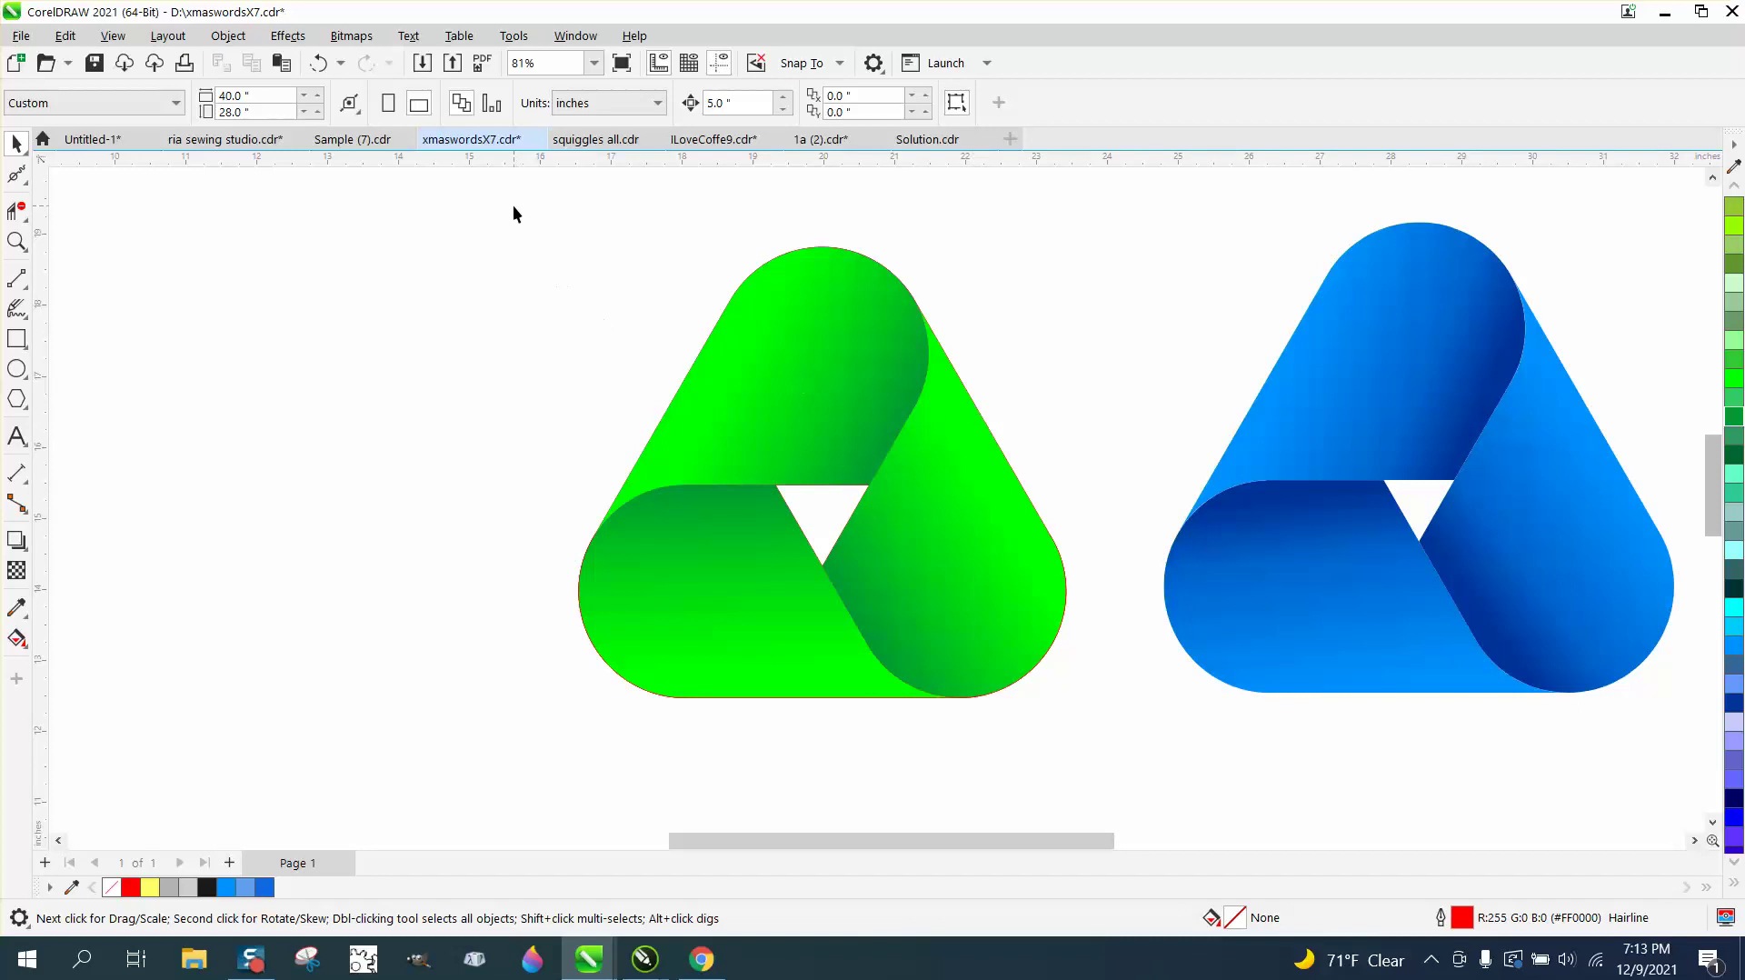
# Step: Set the outline of all green logo pieces to No Color
pyautogui.moveTo(1083, 717); pyautogui.dragTo(1084, 718)
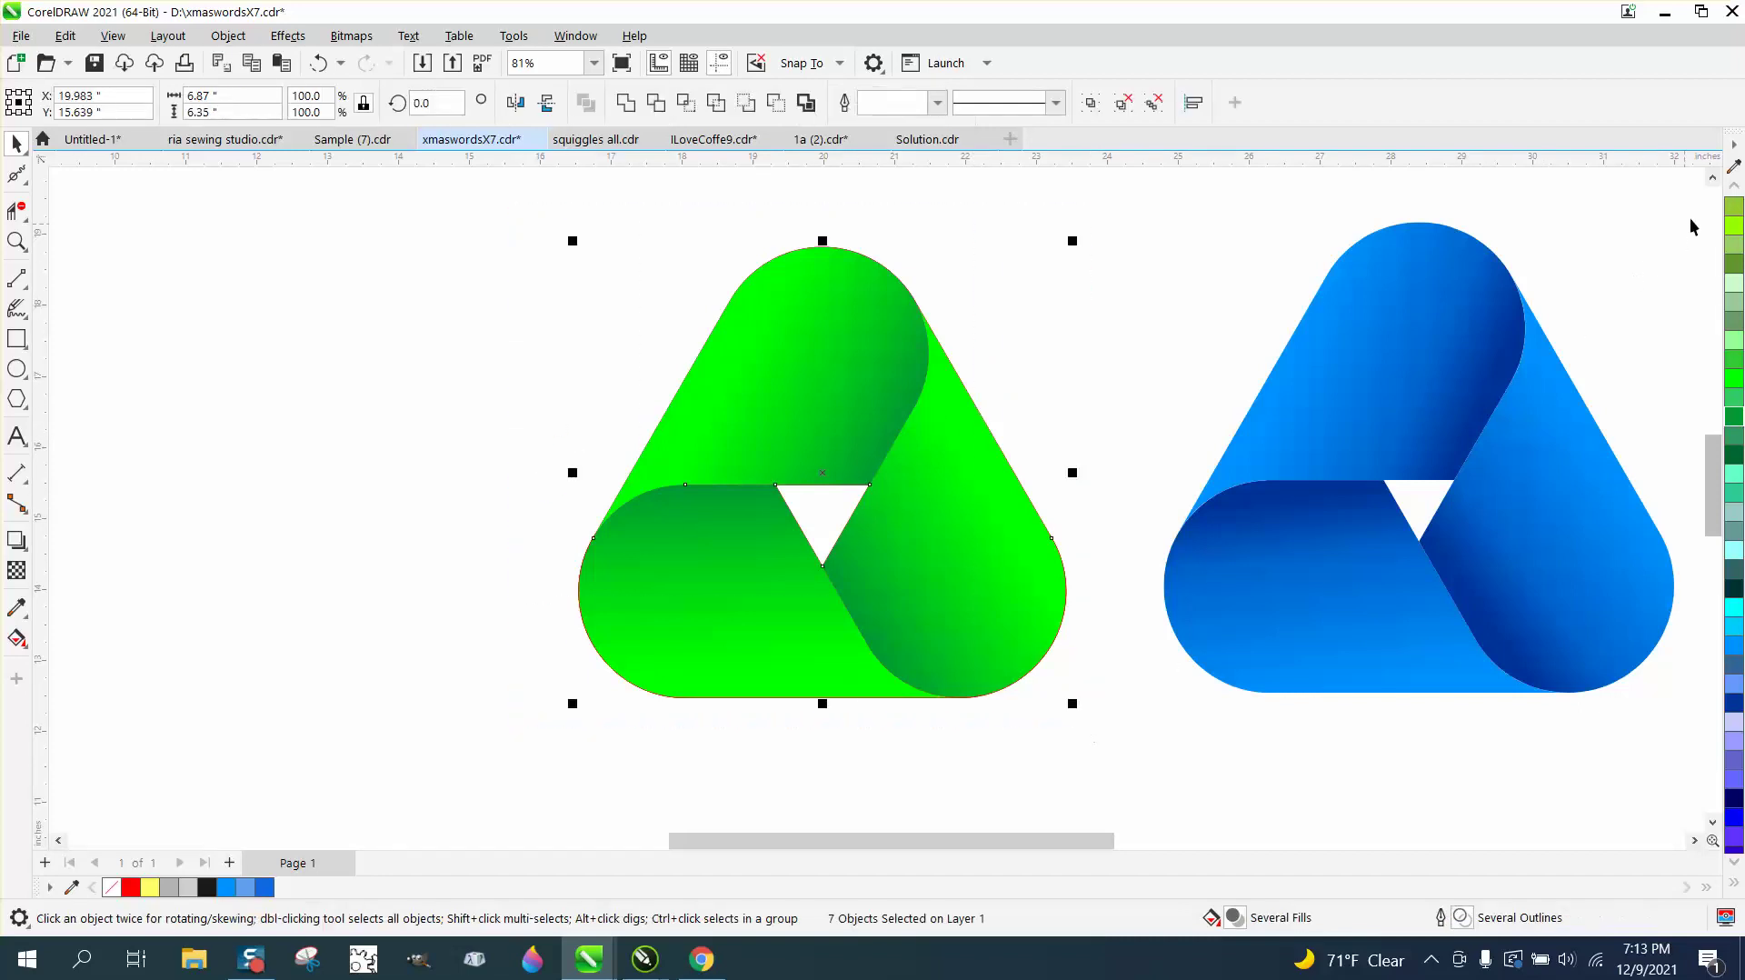
pyautogui.scroll(10, 1735, 188)
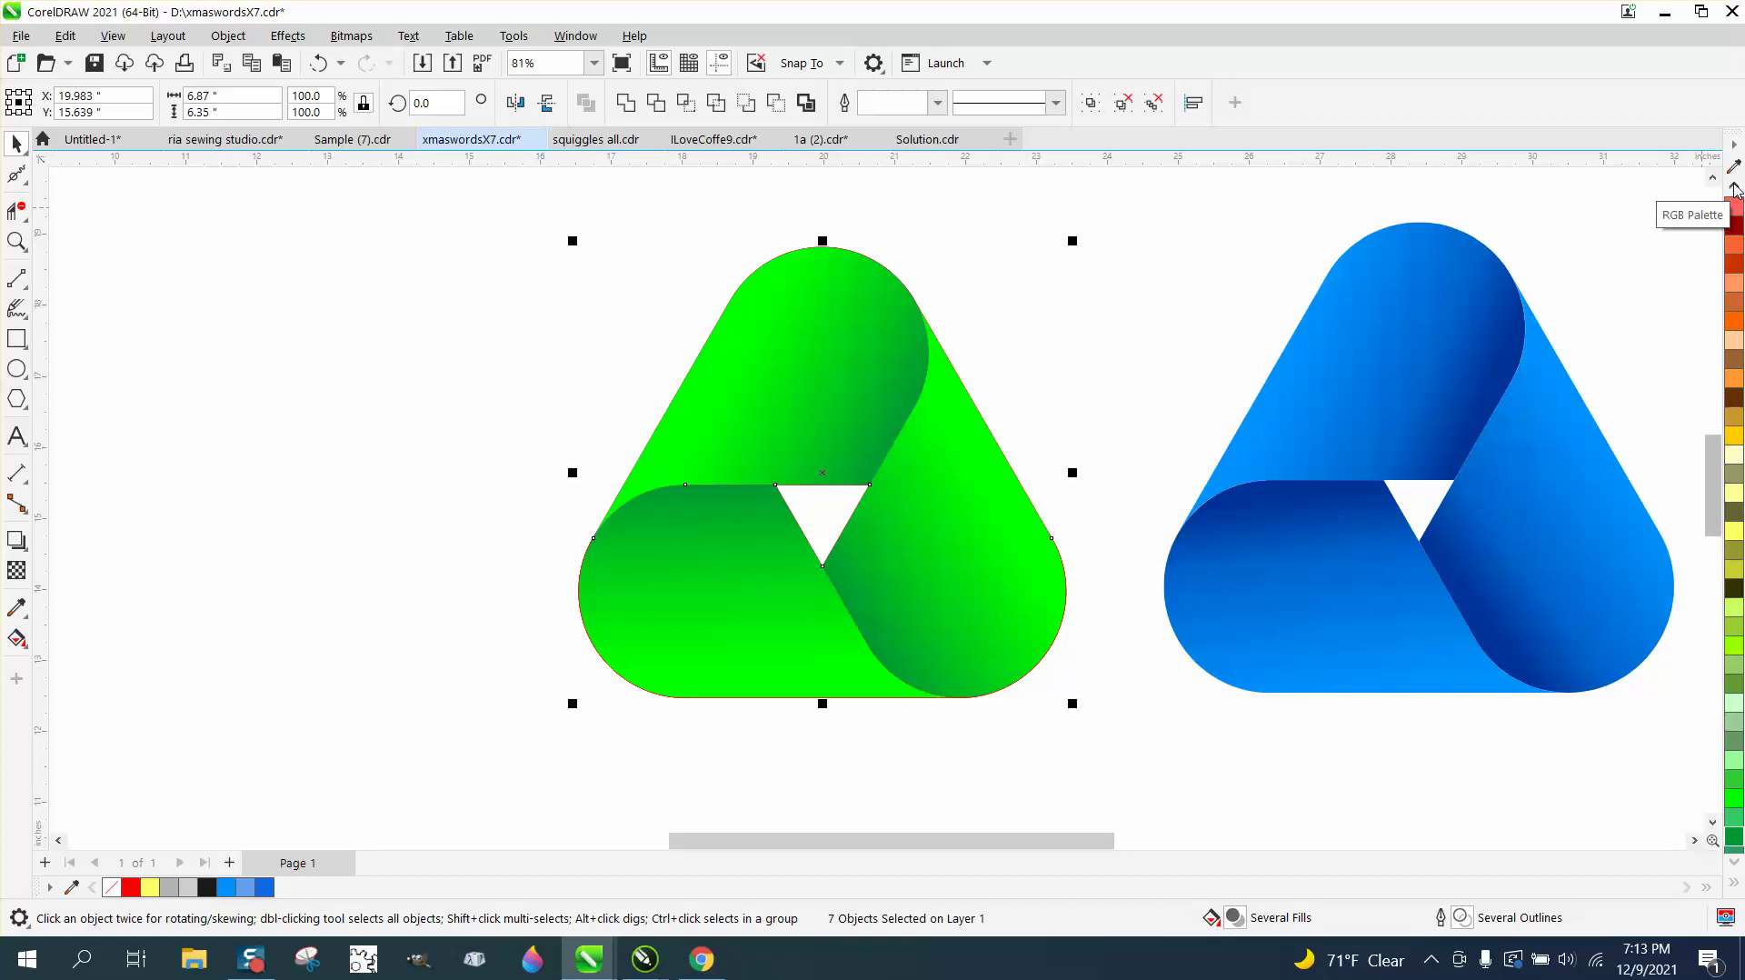
pyautogui.scroll(5, 1735, 188)
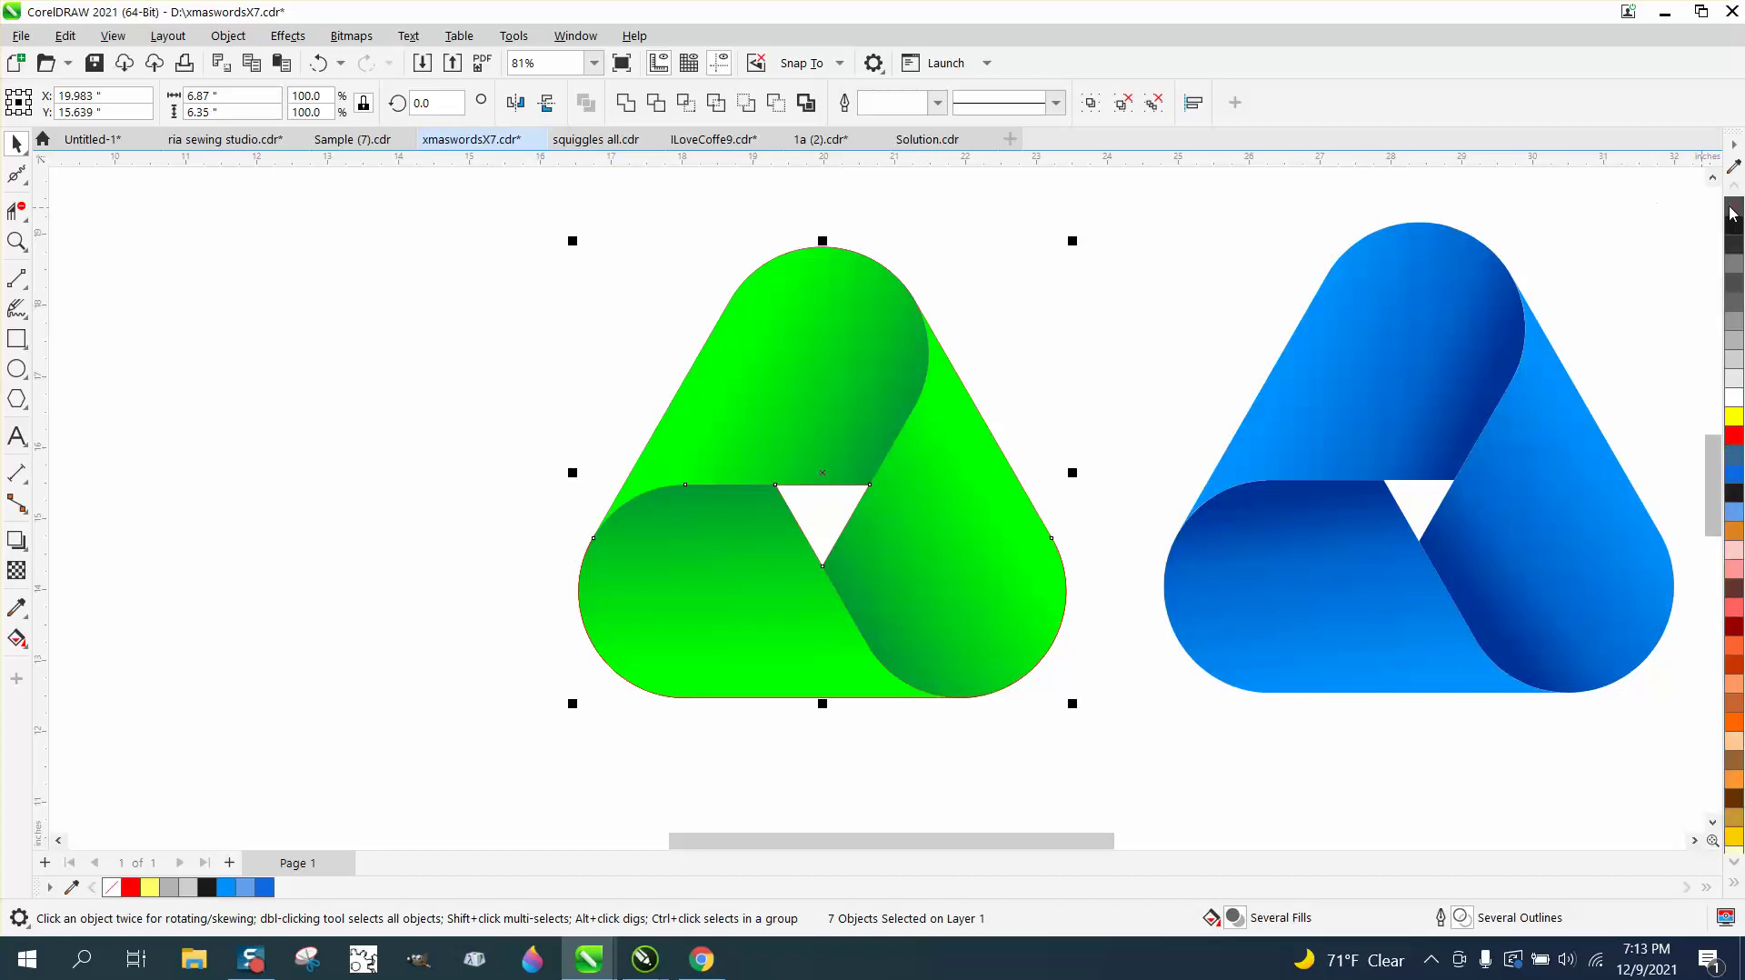
pyautogui.rightClick(1734, 215)
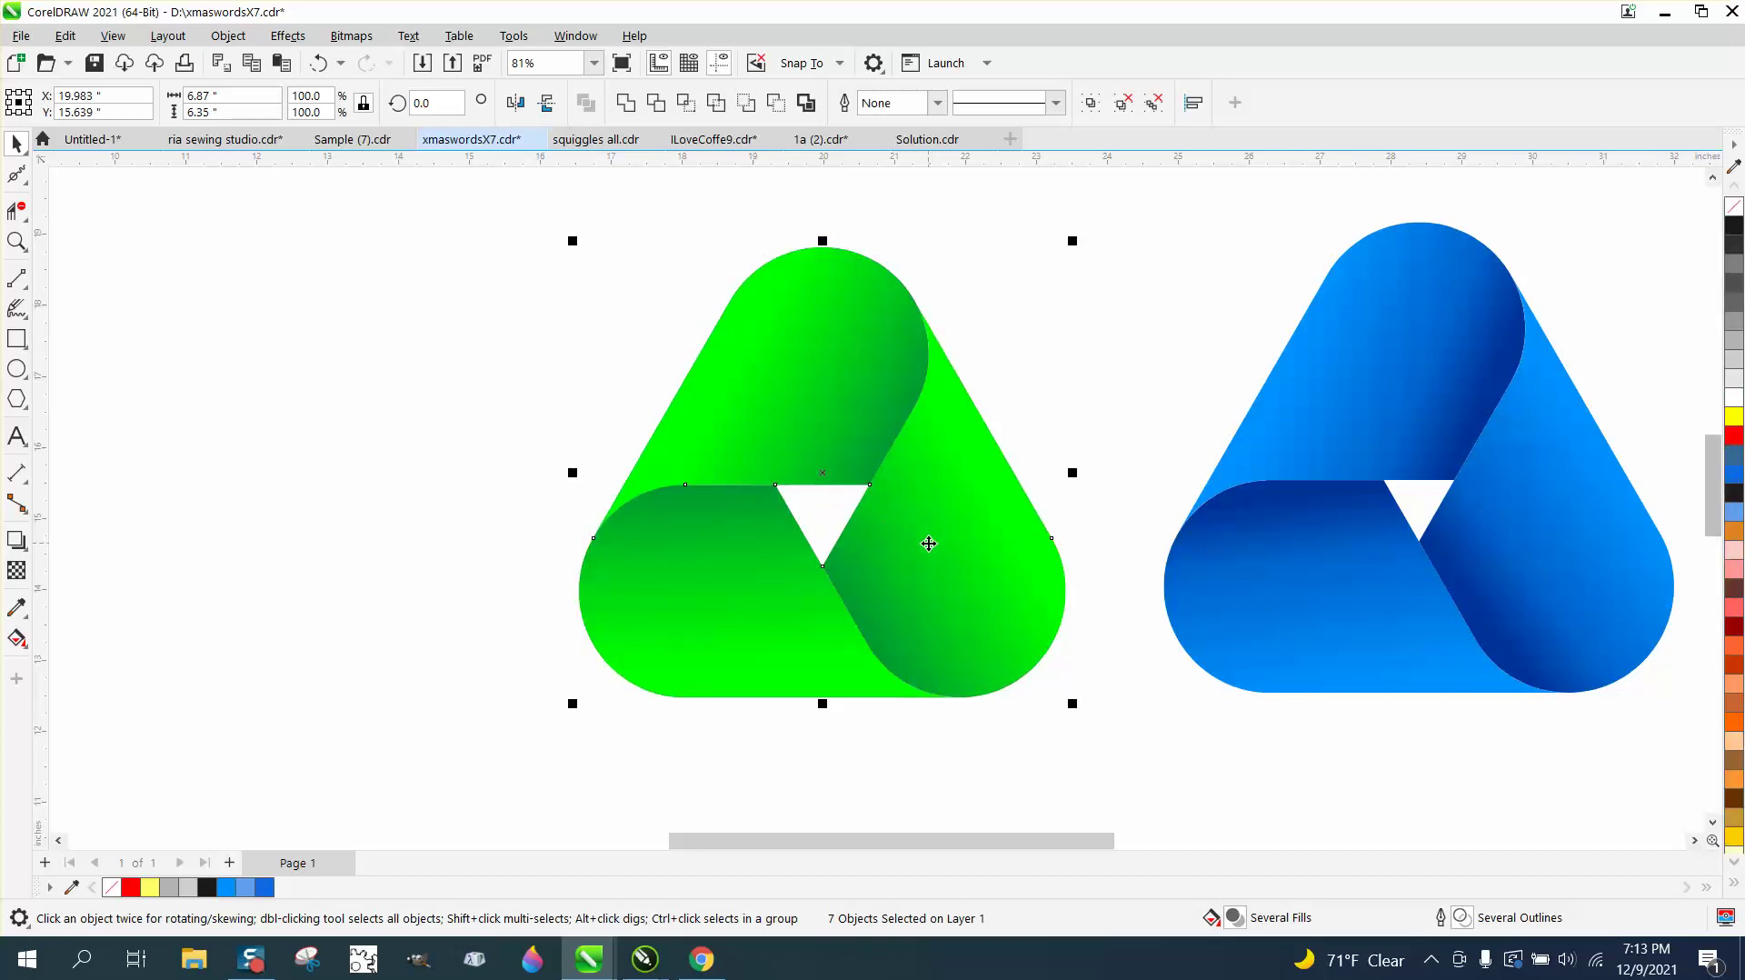
pyautogui.scroll(-2, 958, 440)
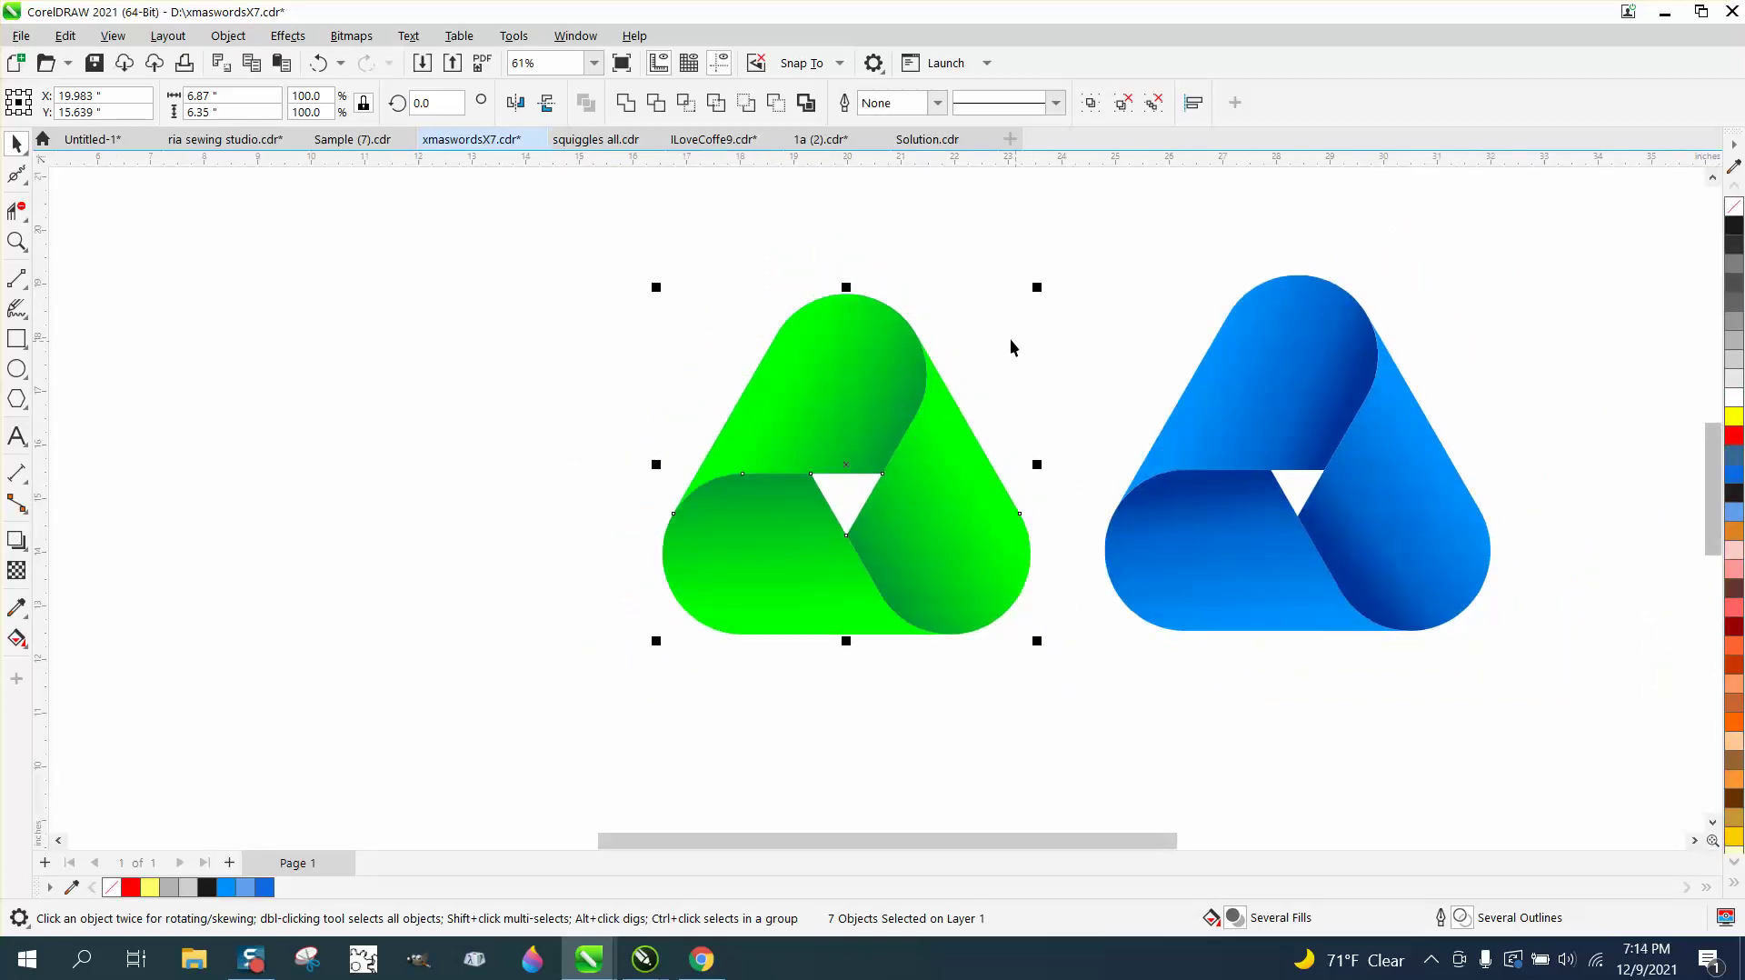
pyautogui.scroll(-1, 997, 333)
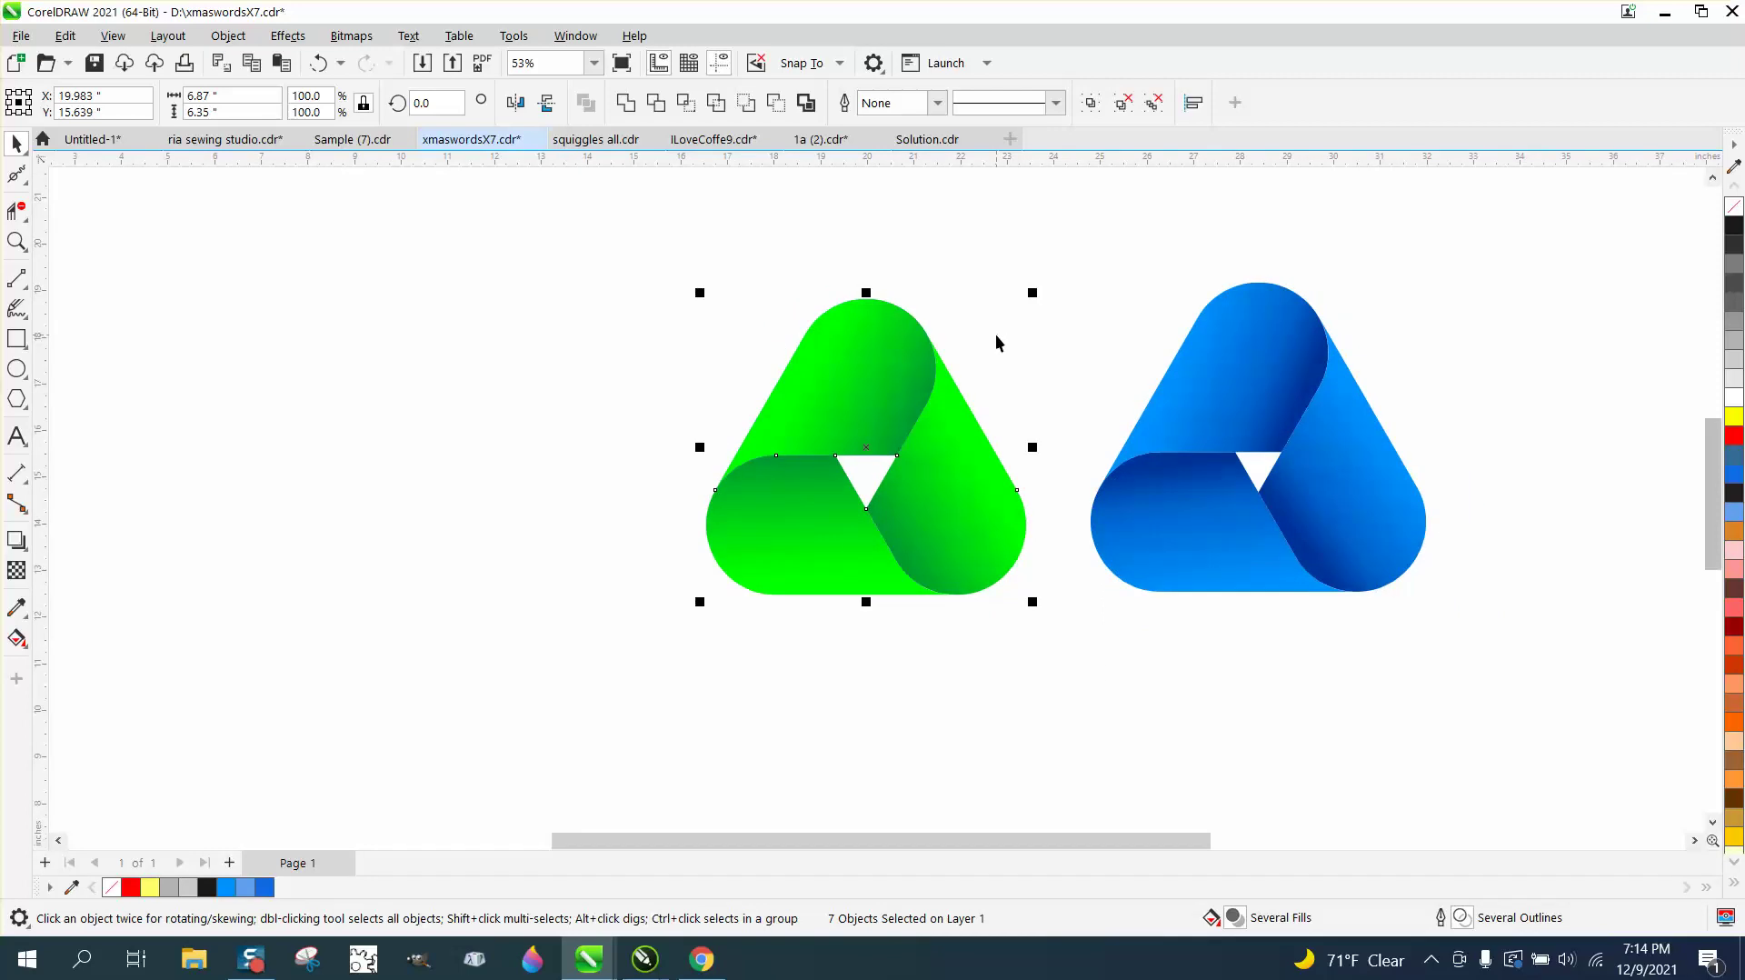